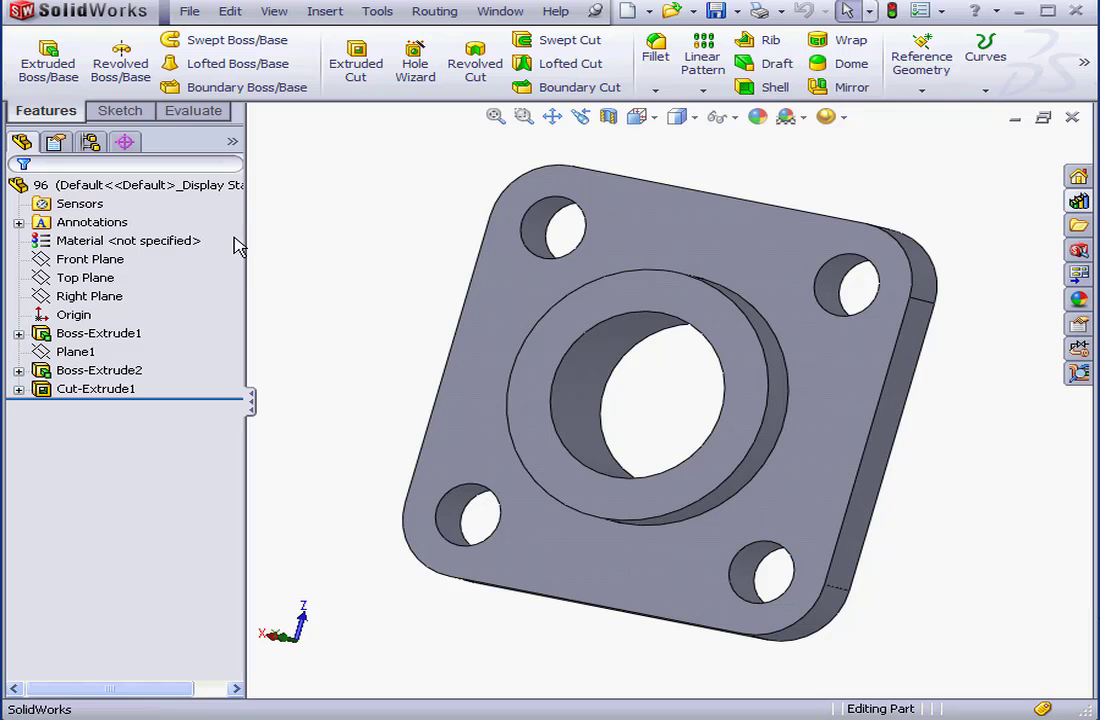
Start a new sketch on the Front Plane
left_click(98, 259)
right_click(90, 262)
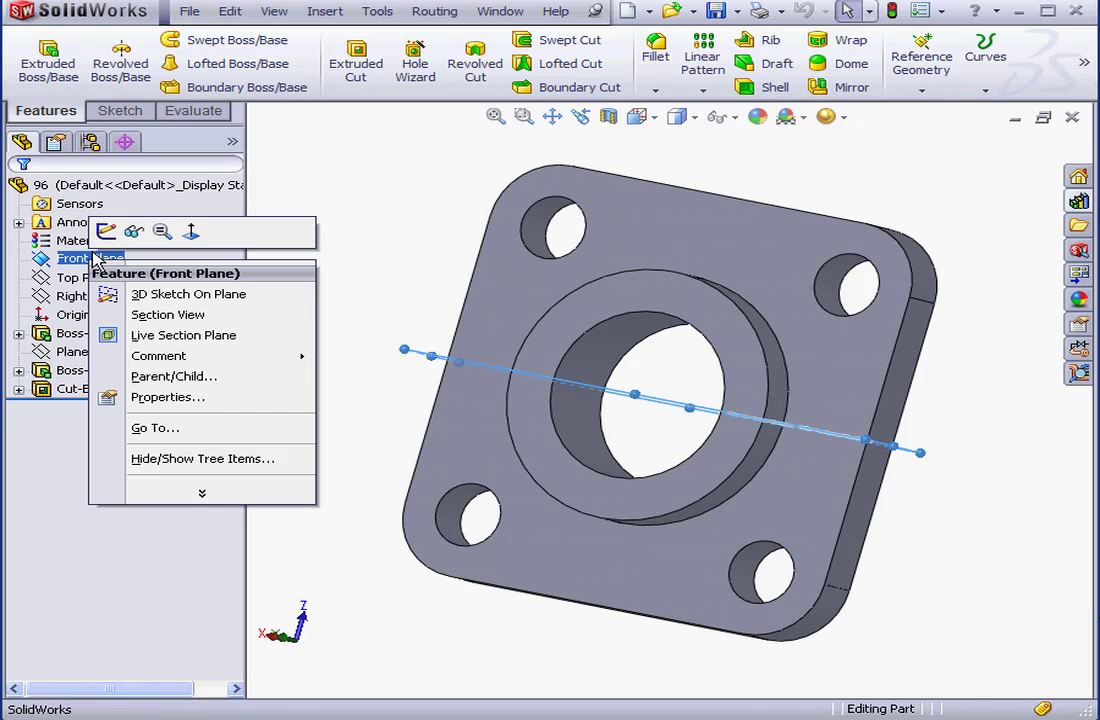
left_click(106, 230)
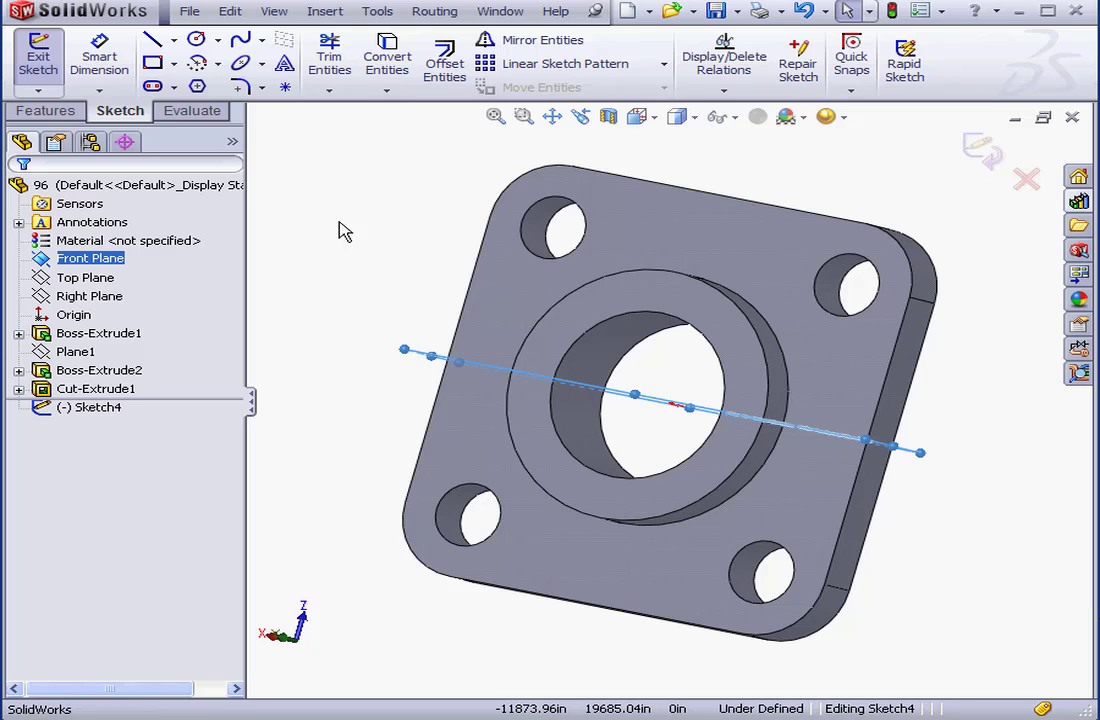
left_click(330, 190)
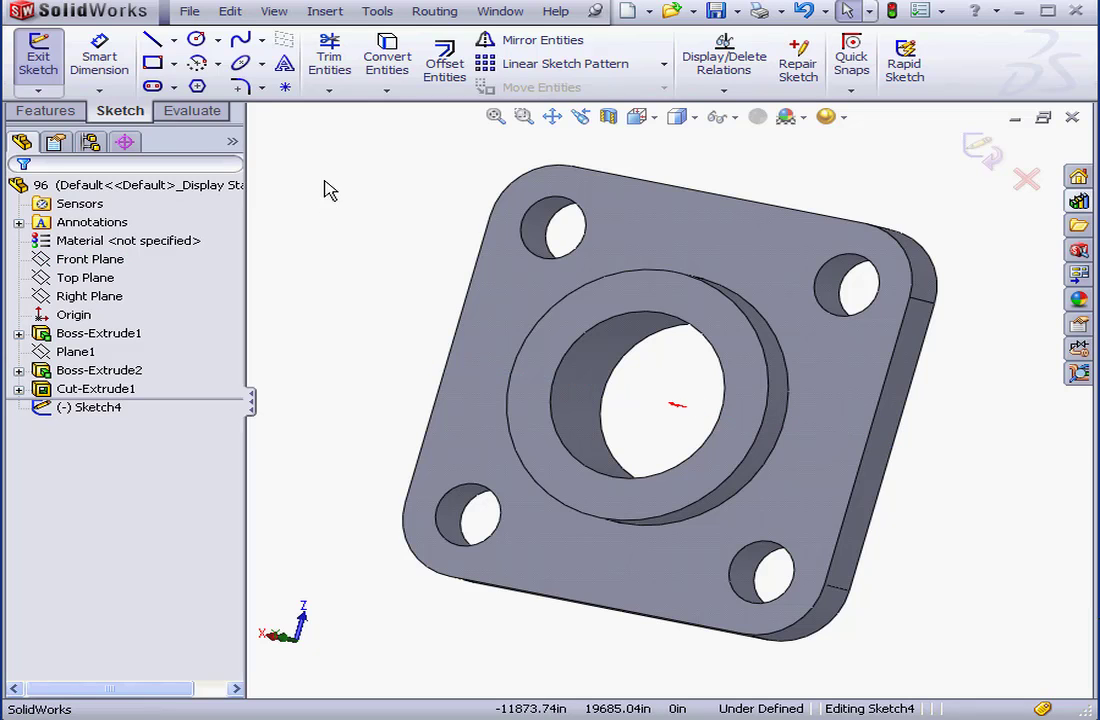
Place a sketch point at the bore's centre and drag it off the origin
left_click(285, 87)
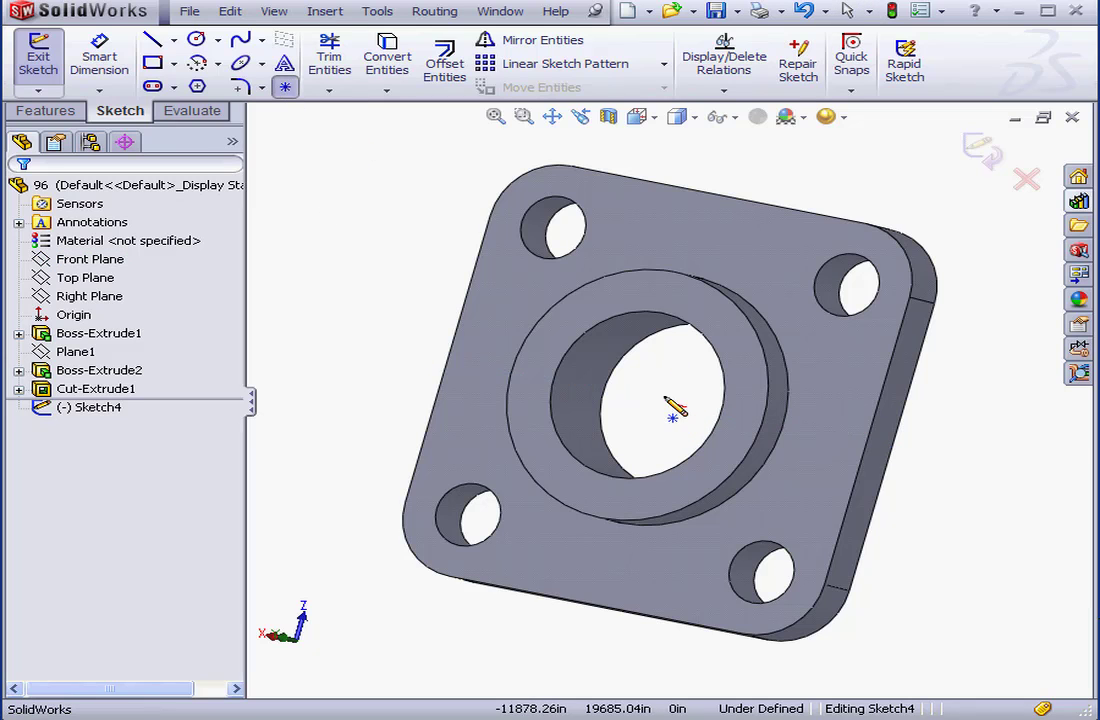
middle_click_drag(670, 405, 643, 427)
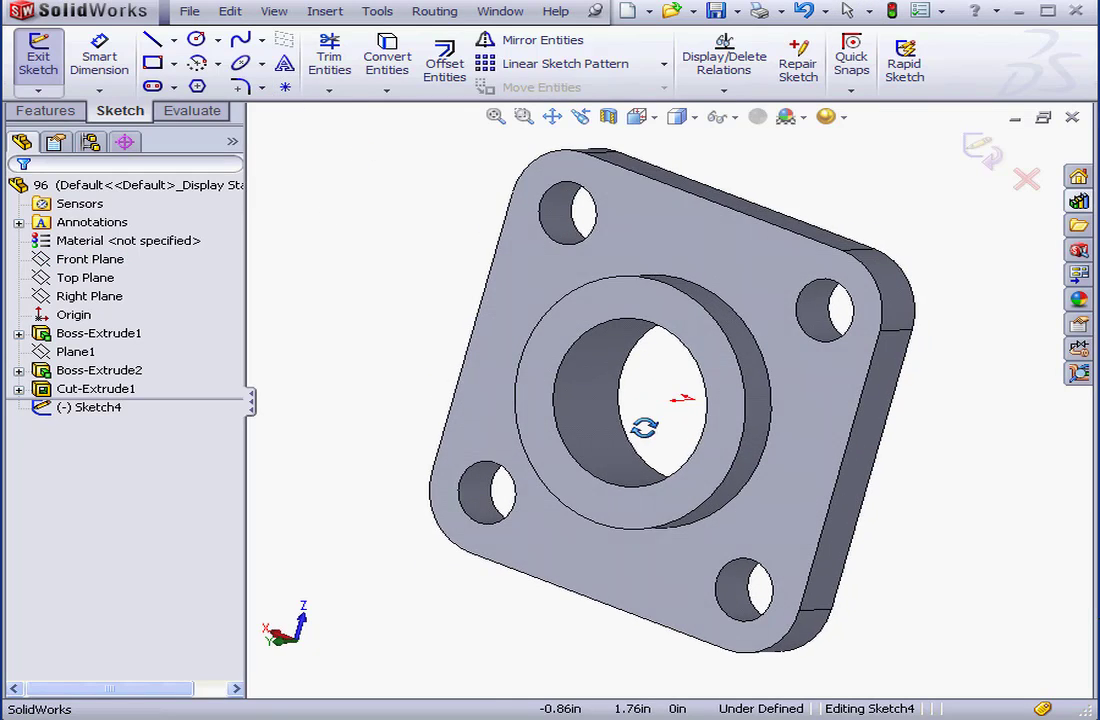
left_click(694, 401)
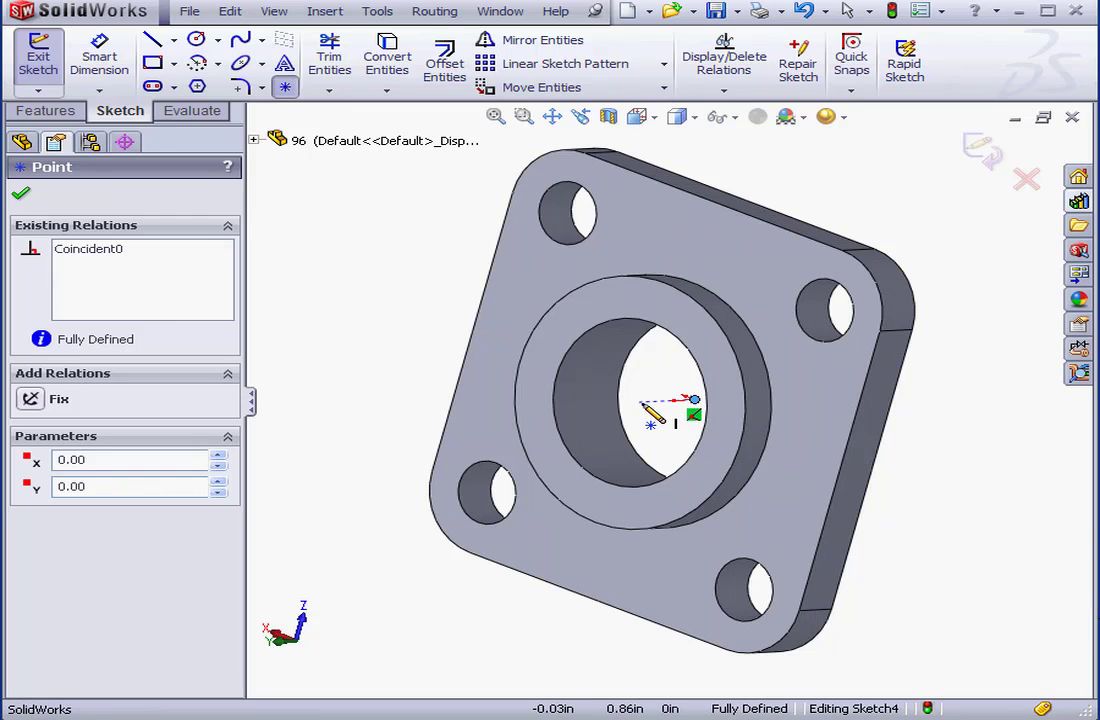
left_click_drag(694, 401, 638, 402)
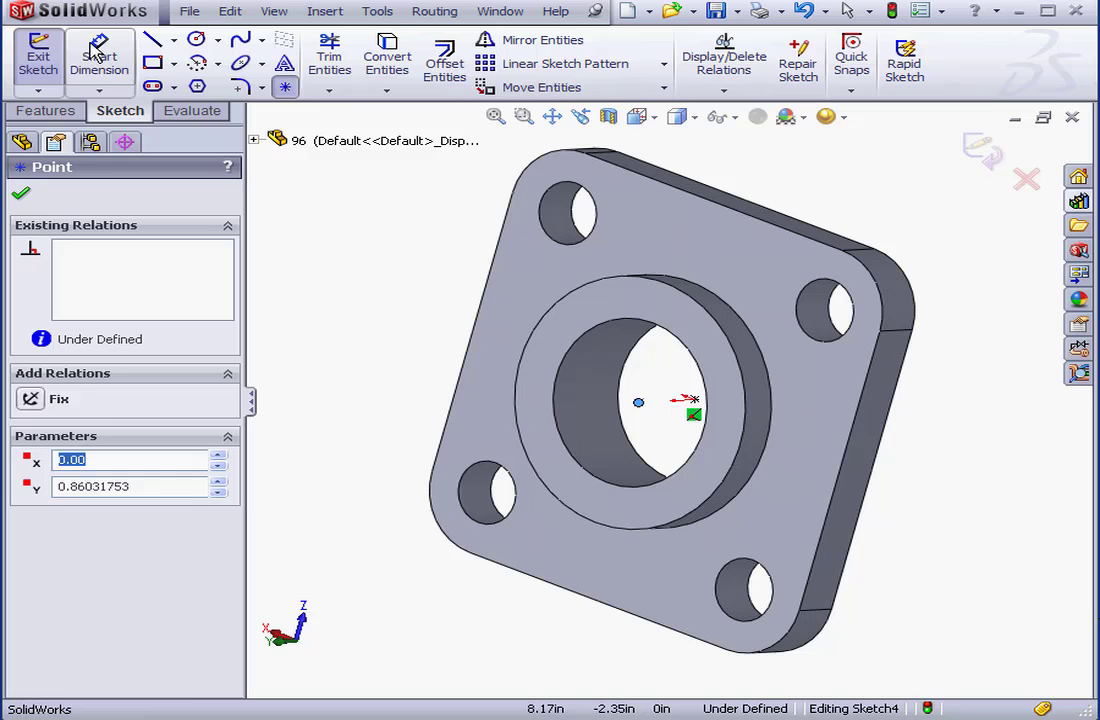
Dimension the sketch point 0.250in vertically from the origin
left_click(104, 66)
left_click(695, 402)
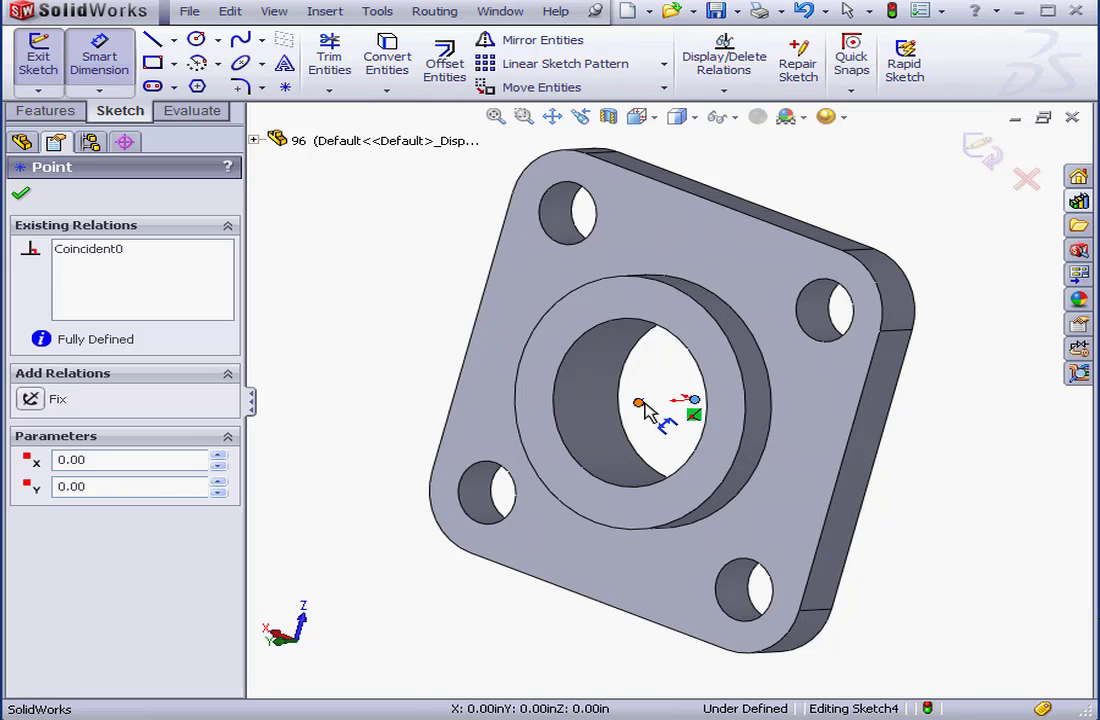
left_click(638, 403)
left_click(654, 428)
left_click(654, 428)
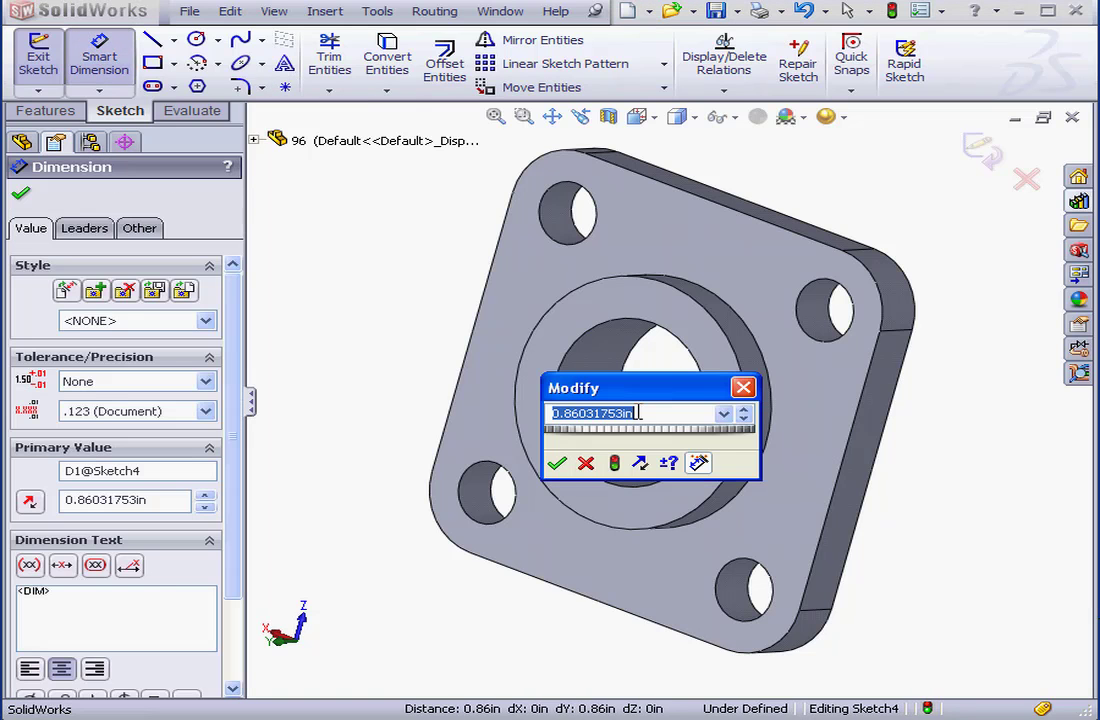
left_click_drag(637, 413, 563, 416)
type("25")
left_click(557, 463)
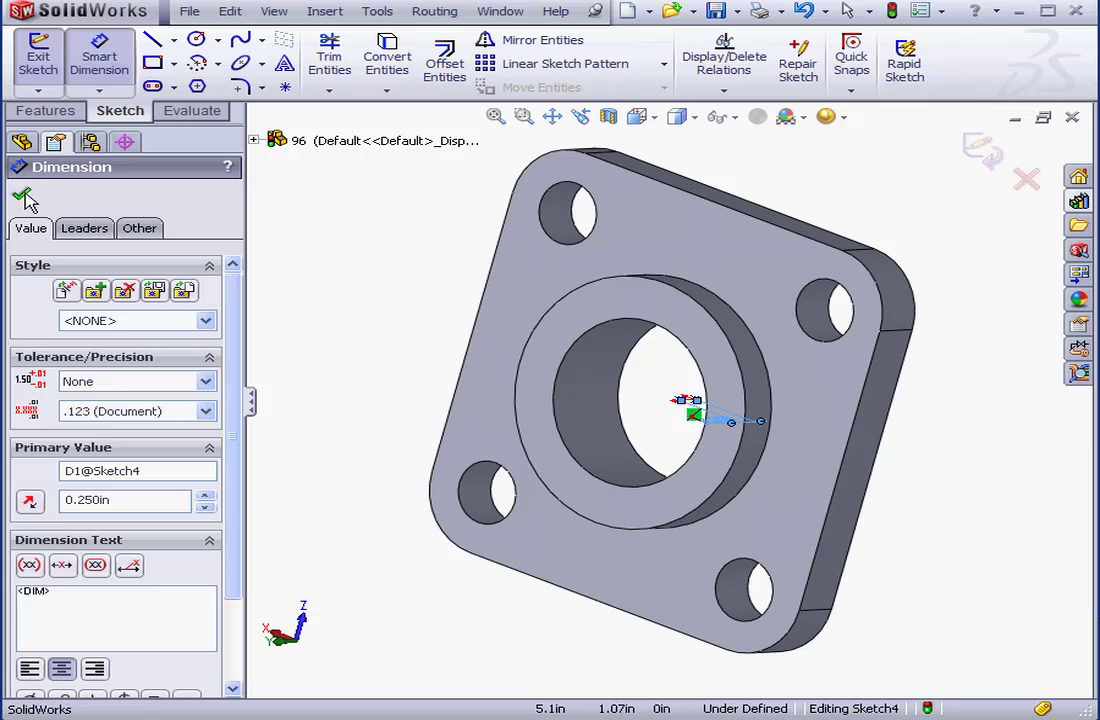
Exit Sketch4 and clear the selection
key("Escape")
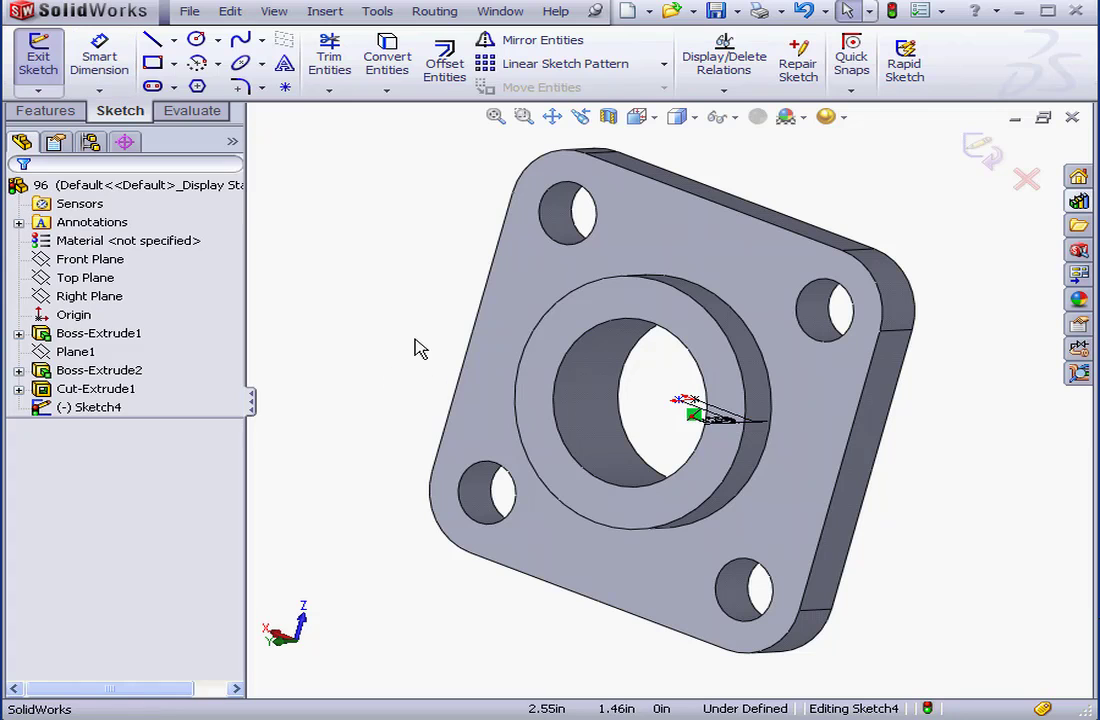
left_click(983, 150)
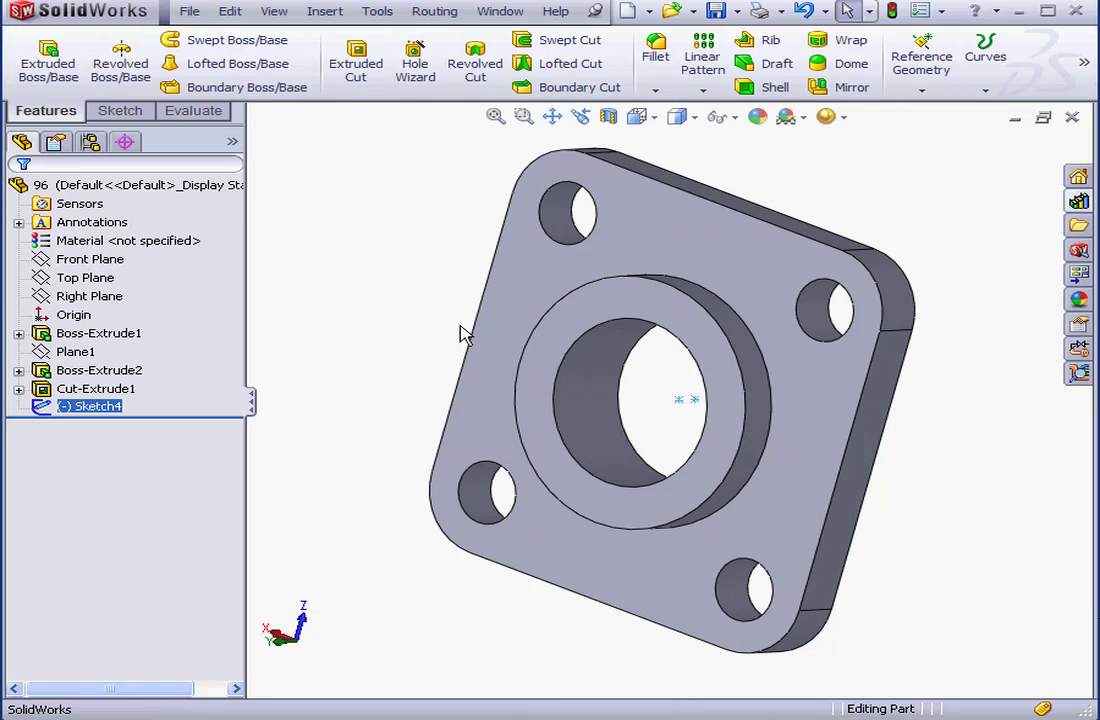
left_click(404, 309)
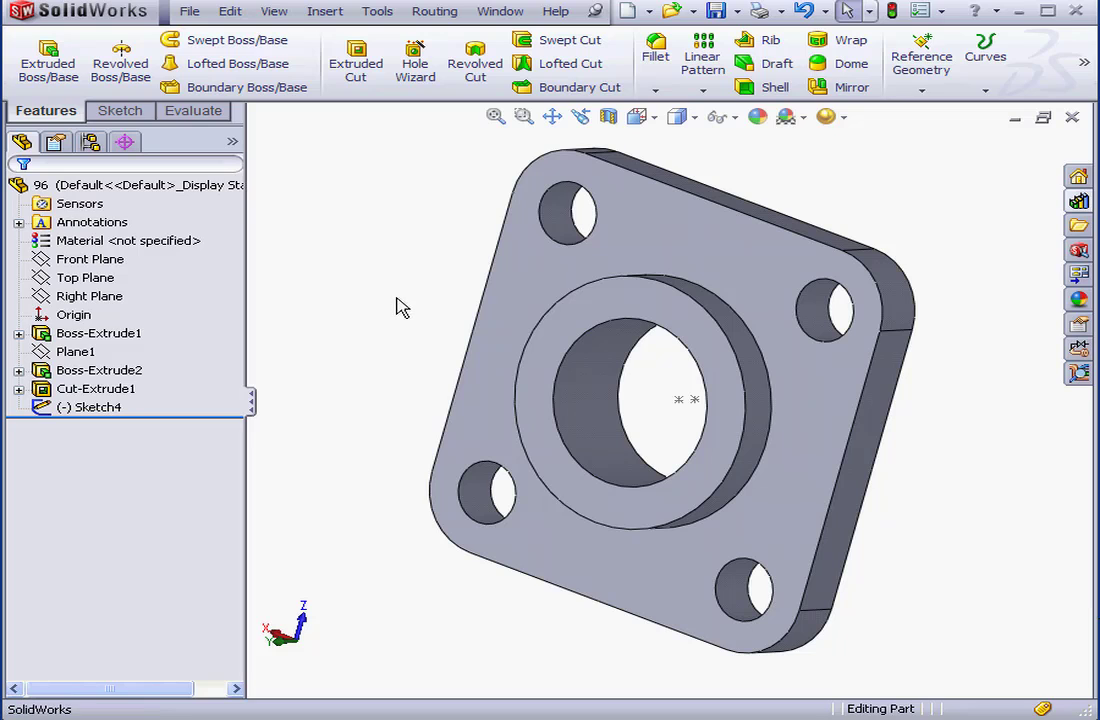
Create route point RPoint1 on Point1@Sketch4 in the flange bore
left_click(436, 14)
mouse_move(470, 121)
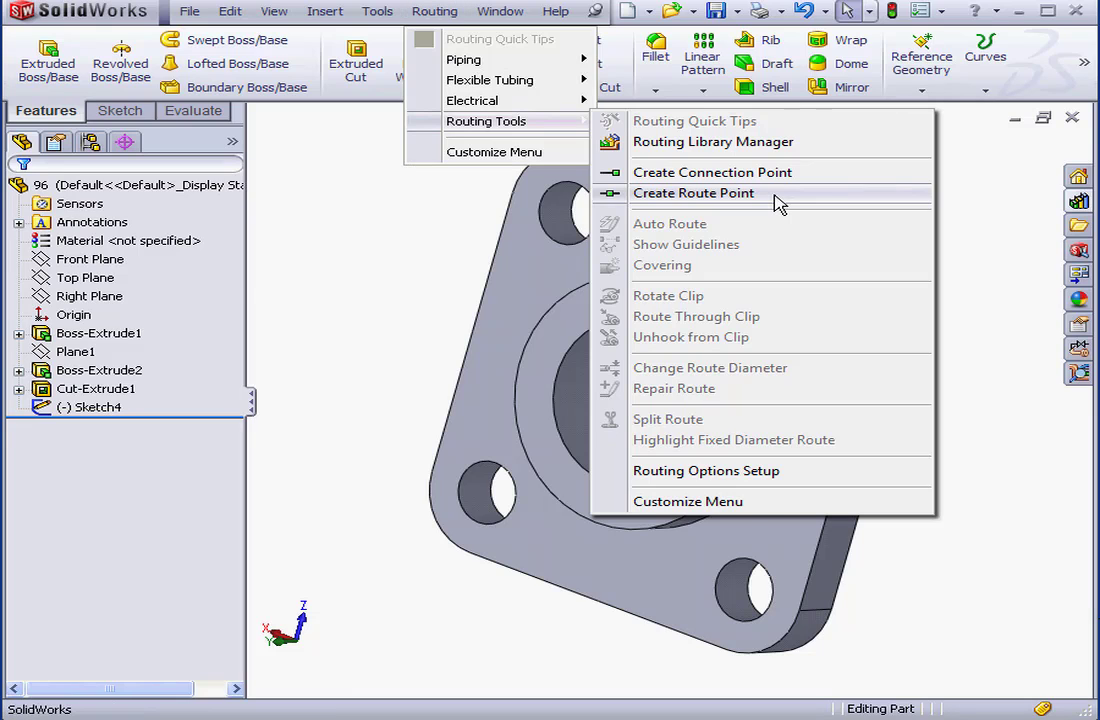
left_click(694, 193)
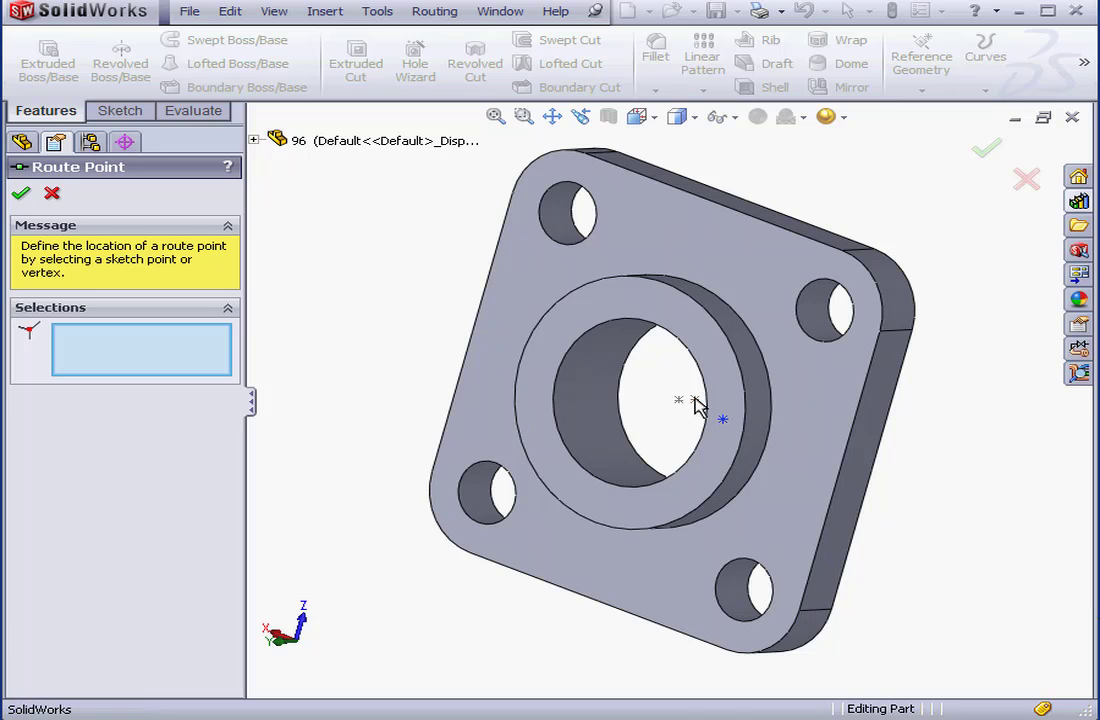
left_click(695, 401)
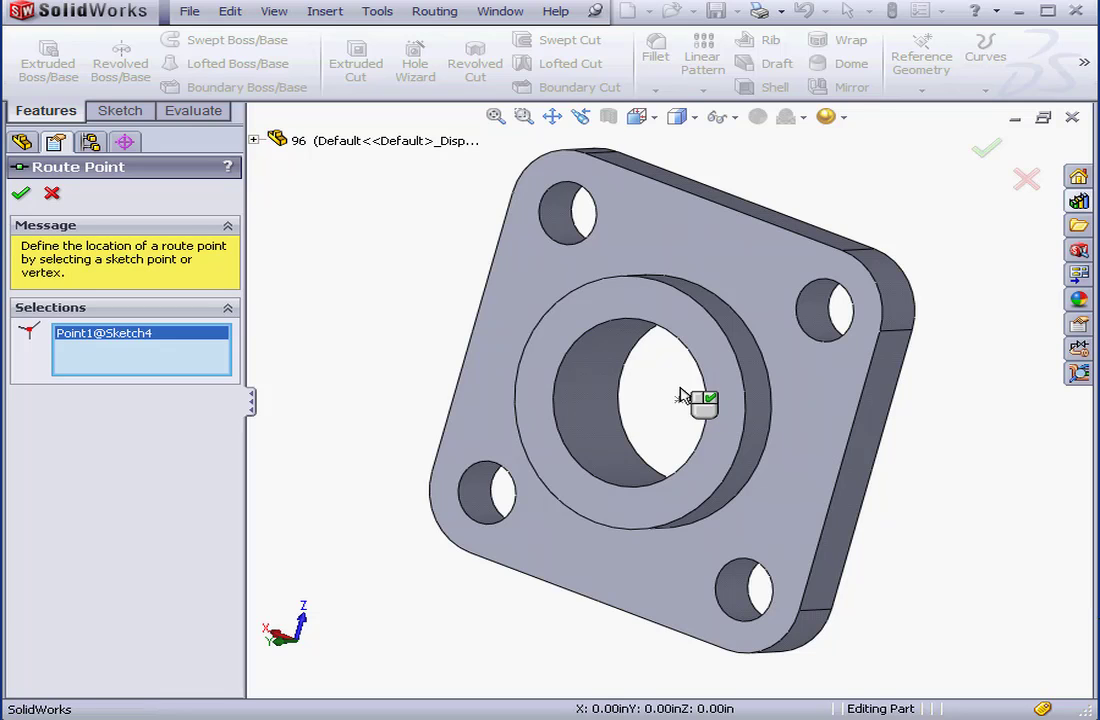
left_click(21, 193)
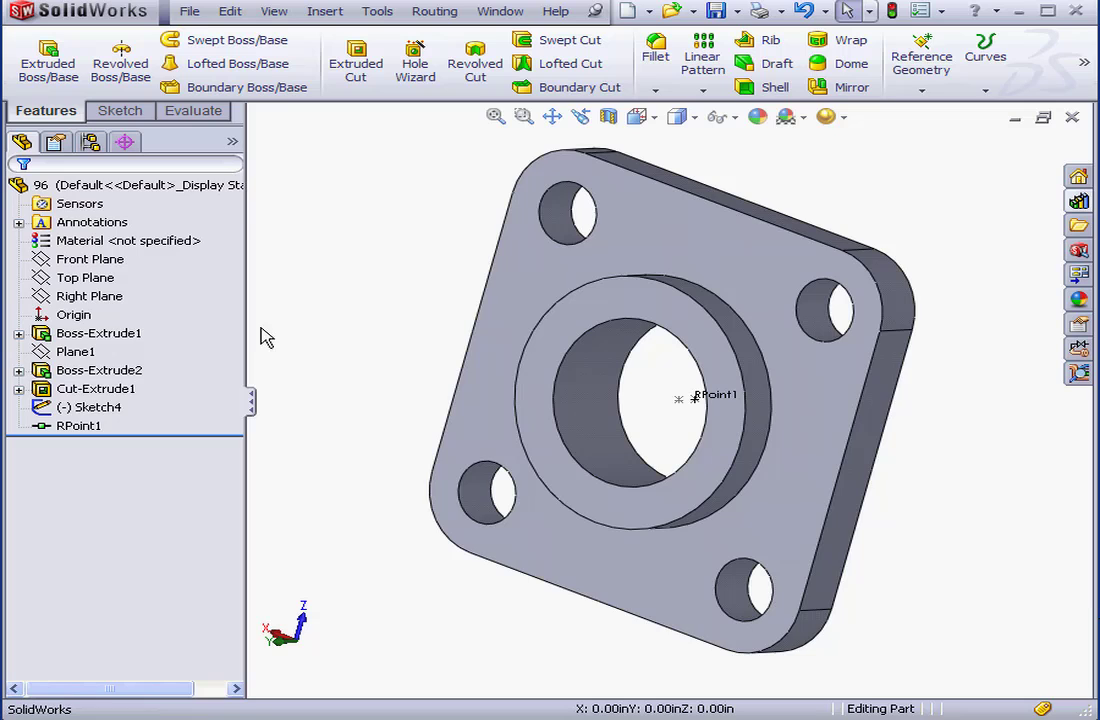
left_click(80, 426)
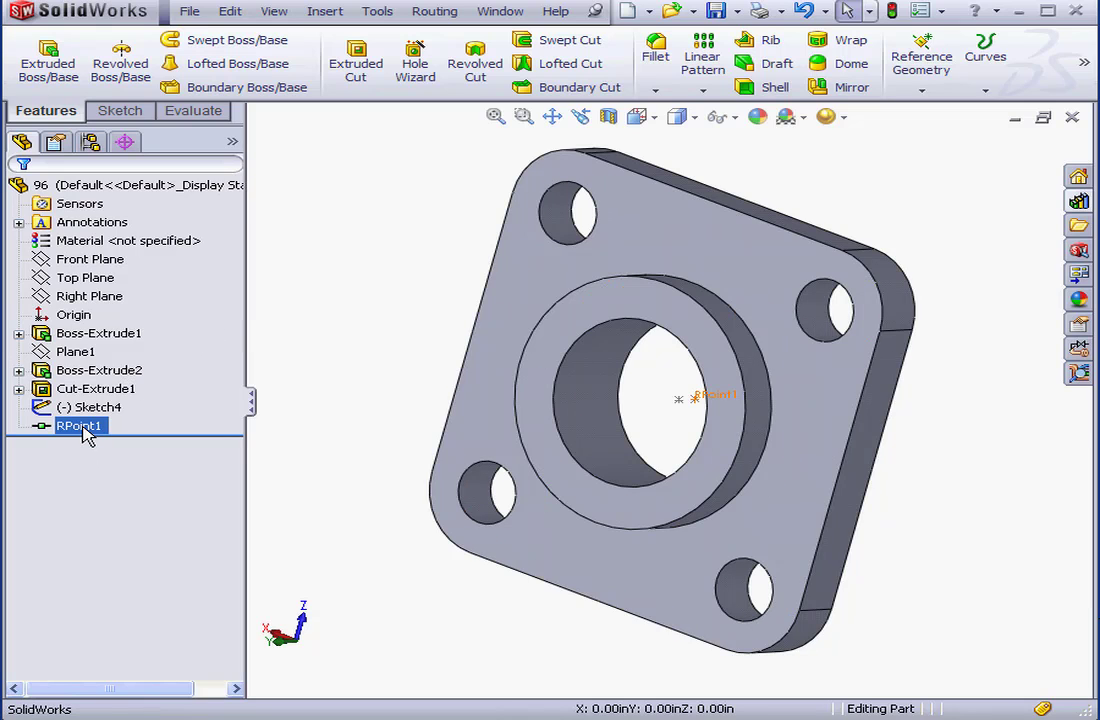
right_click(86, 433)
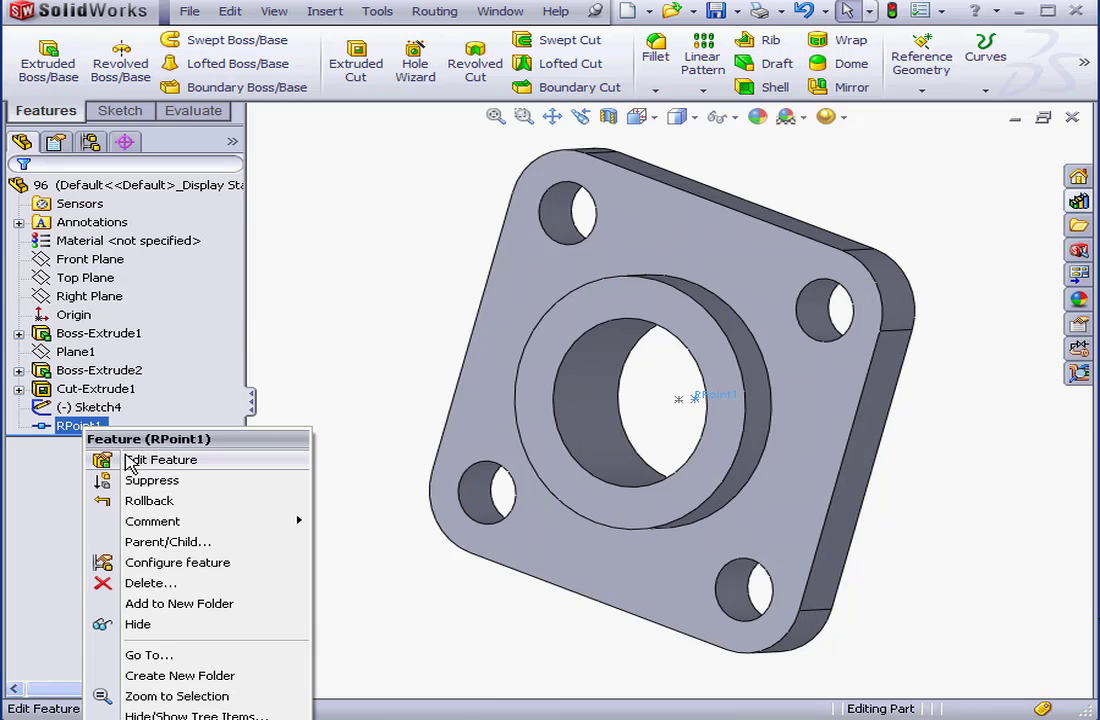
left_click(105, 460)
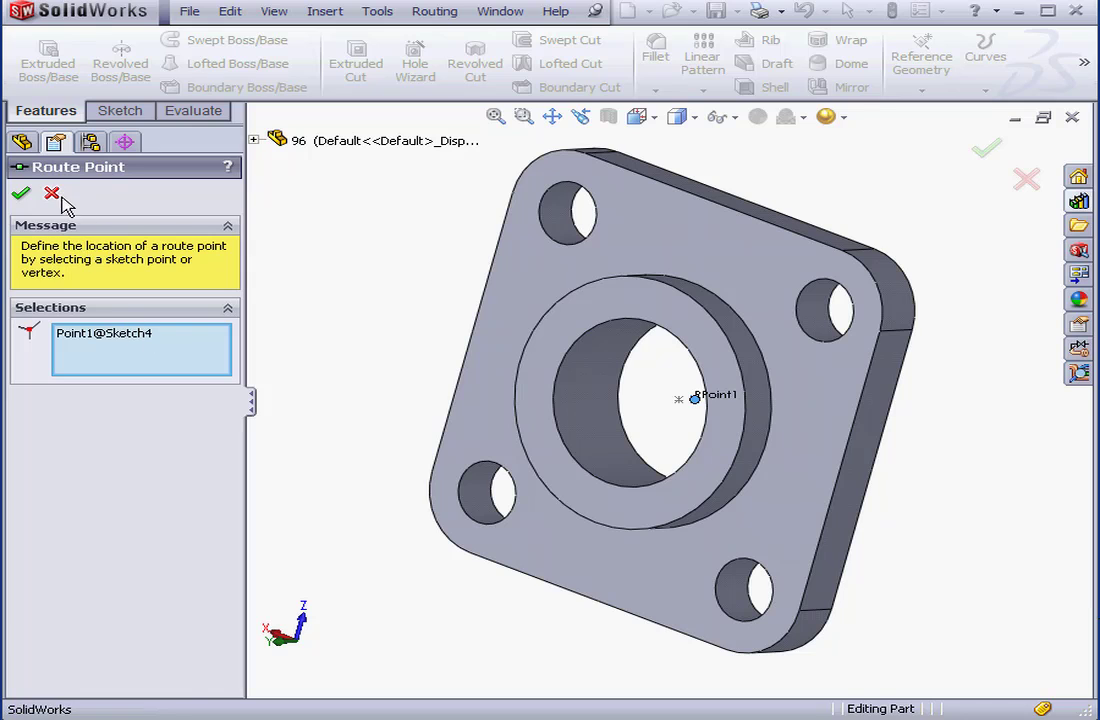
left_click(53, 194)
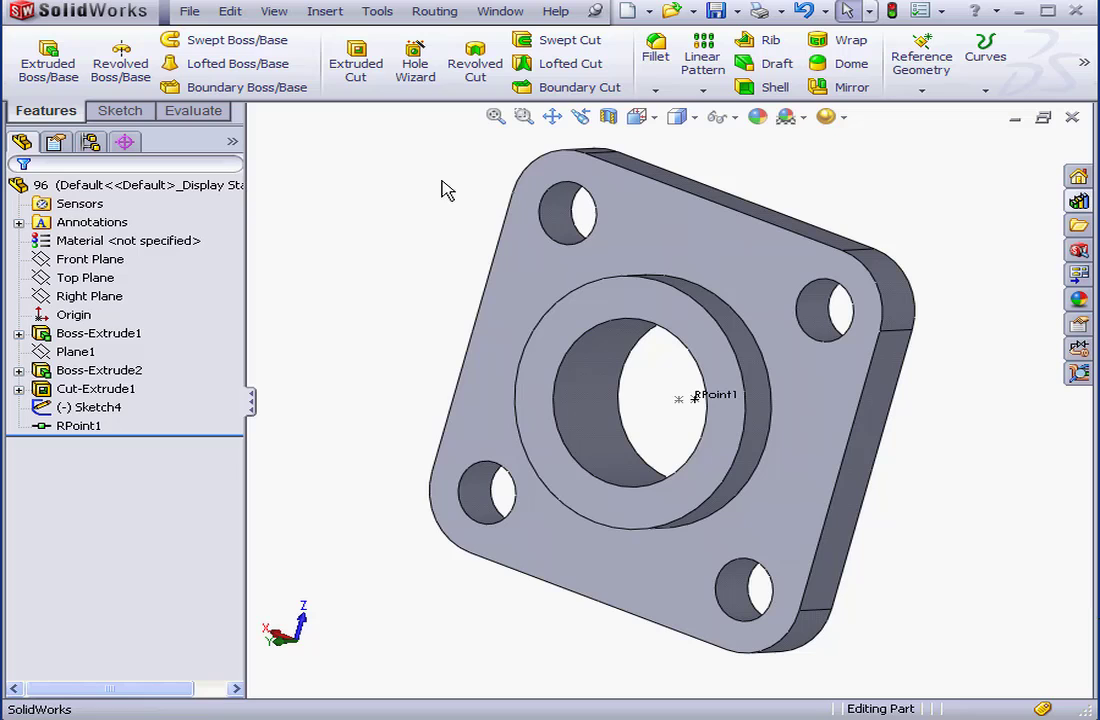
Define a connection point on the bore face and Sketch4's second point, with the direction flipped
left_click(436, 12)
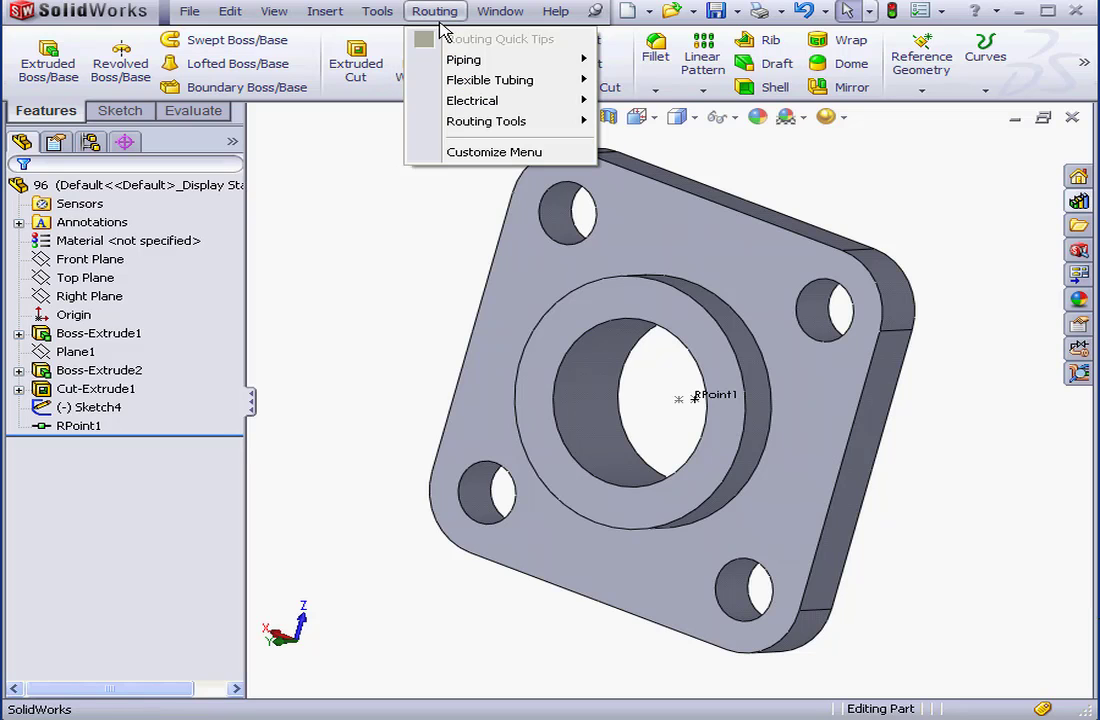
mouse_move(490, 124)
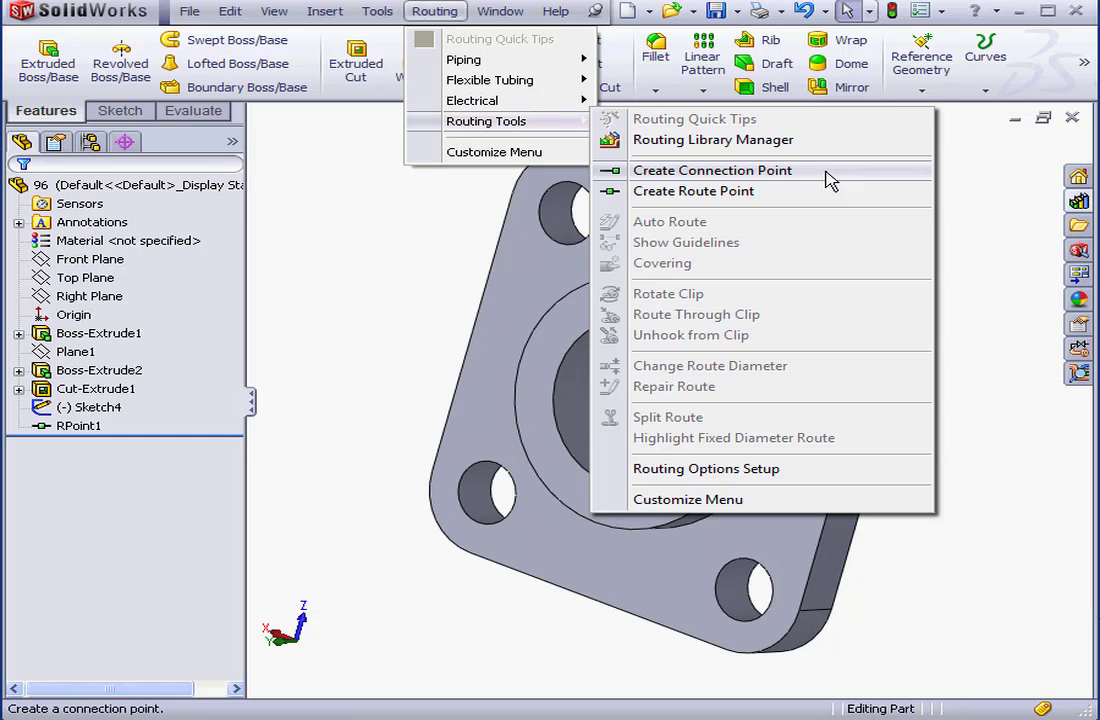
left_click(828, 178)
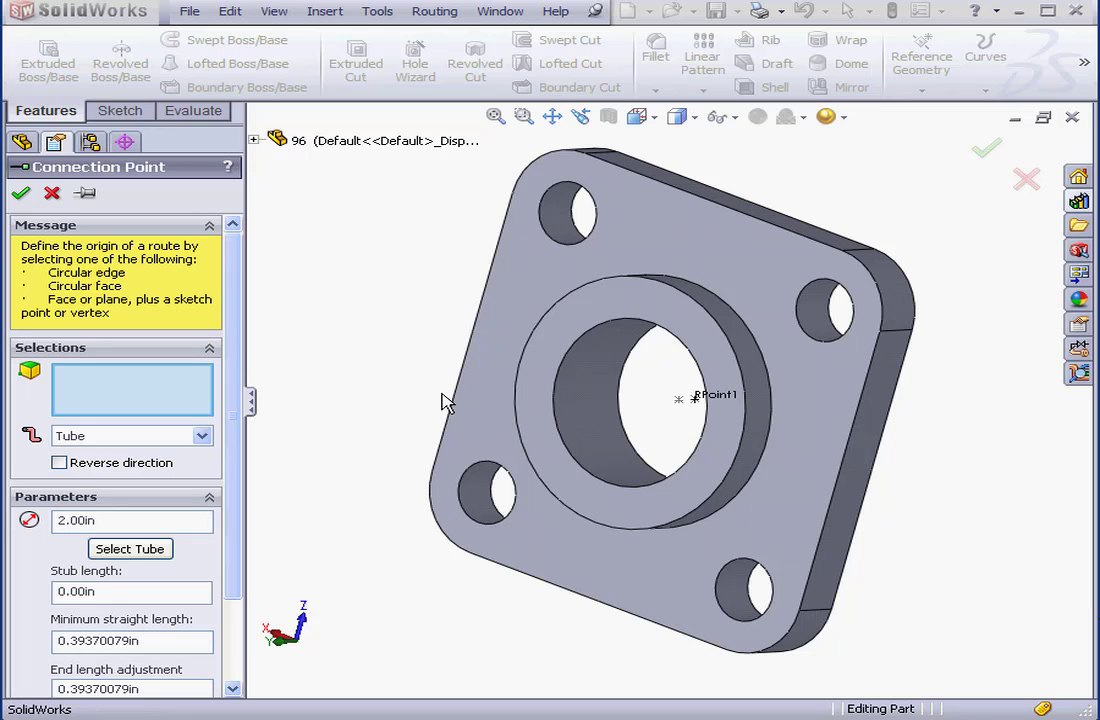
left_click(703, 476)
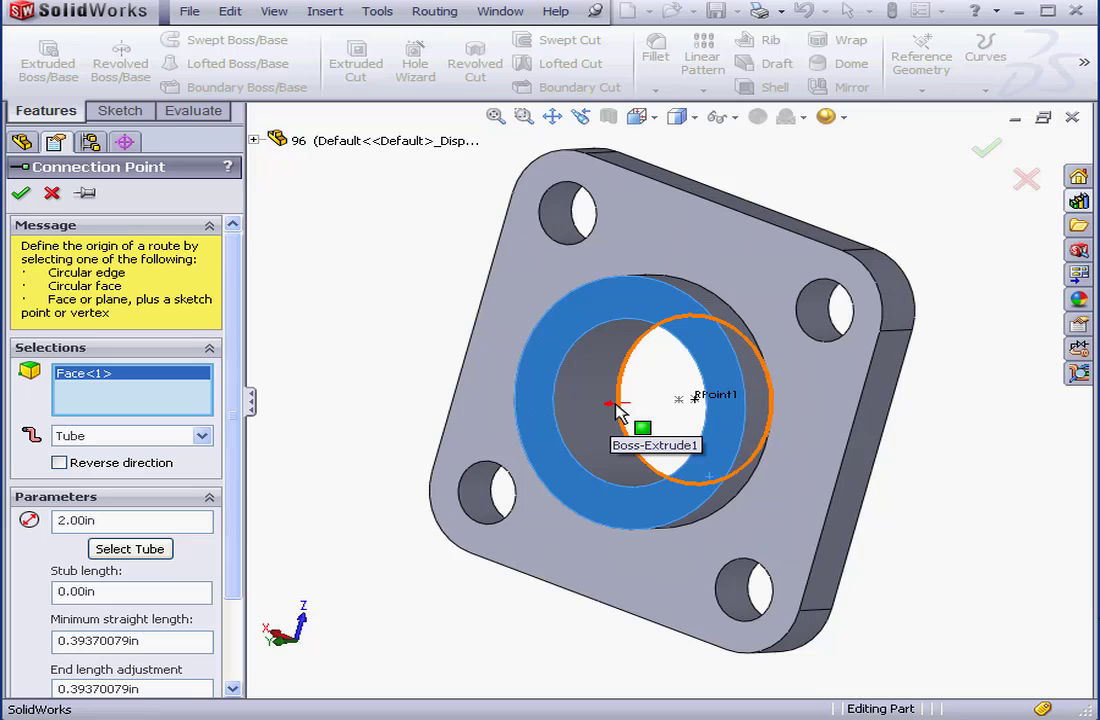
left_click(59, 463)
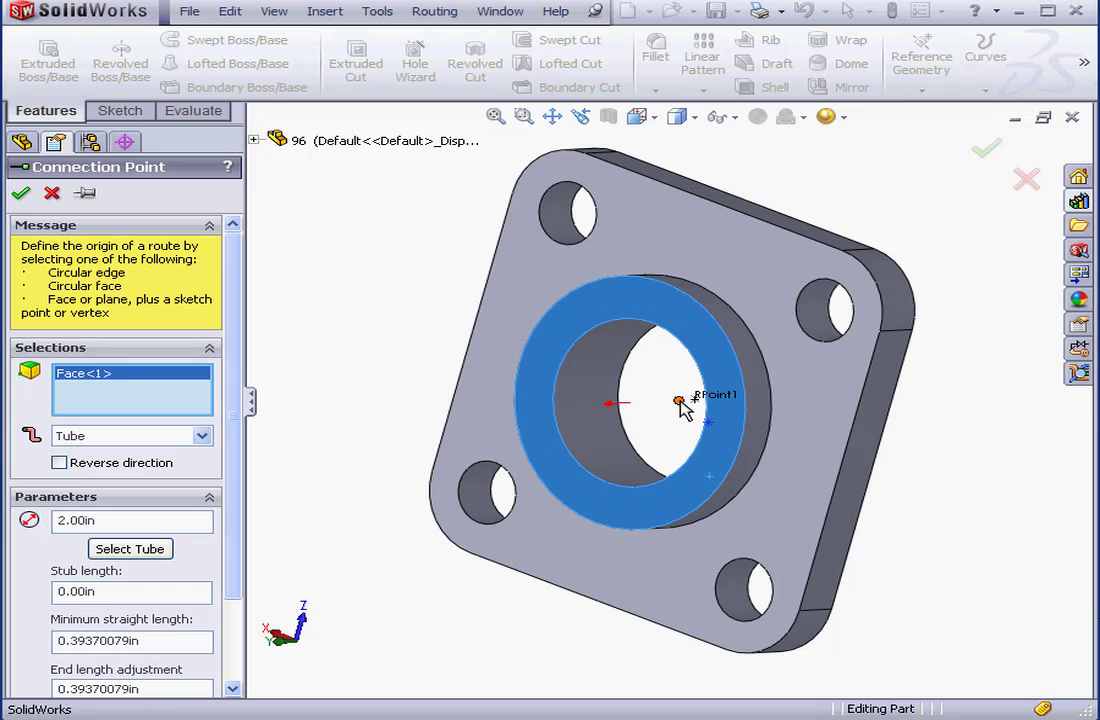
left_click(679, 402)
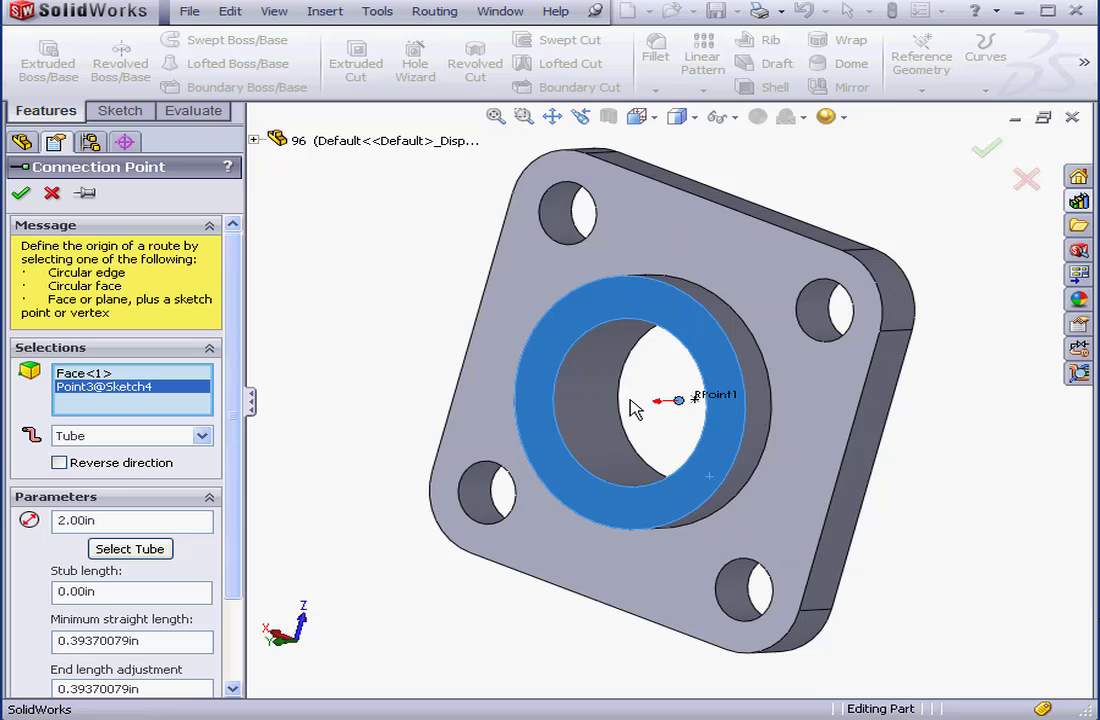
Keep Tube as the route type with a 2.00in nominal diameter
left_click(203, 436)
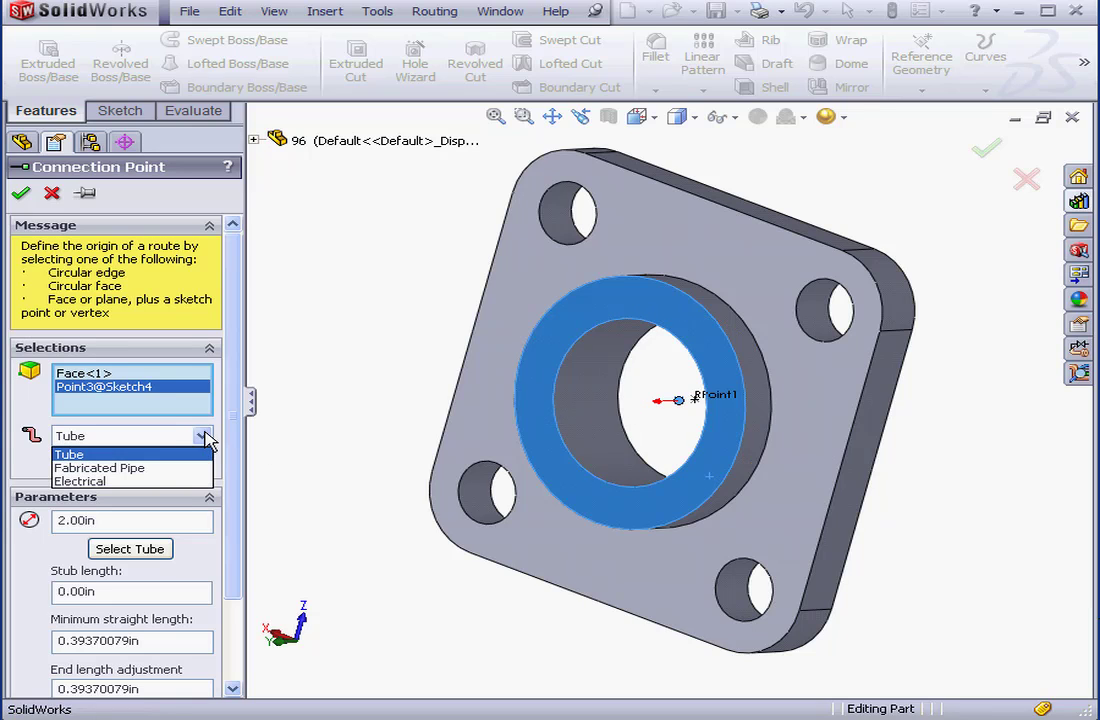
left_click(79, 456)
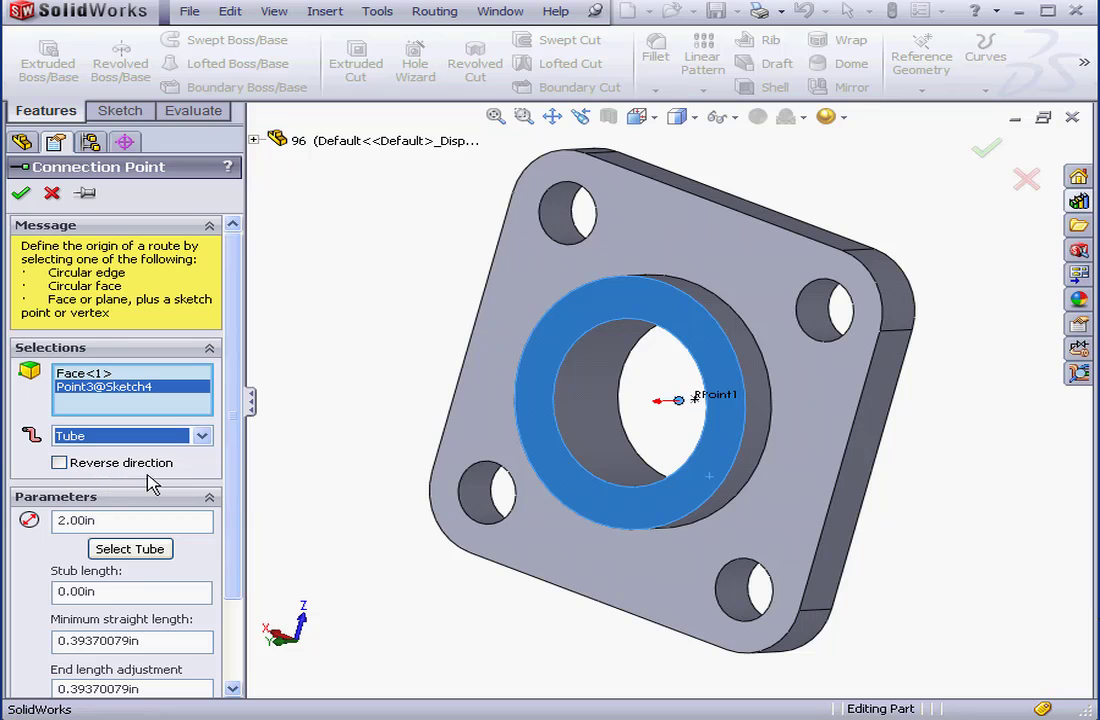
left_click_drag(234, 470, 228, 626)
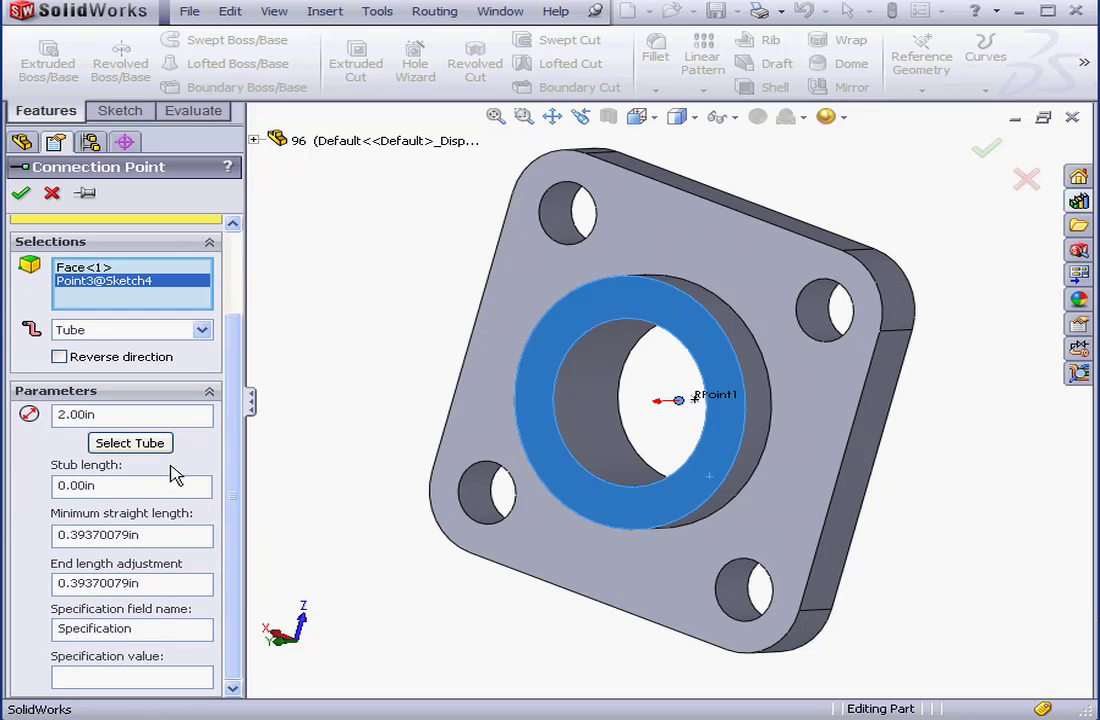
double_click(92, 414)
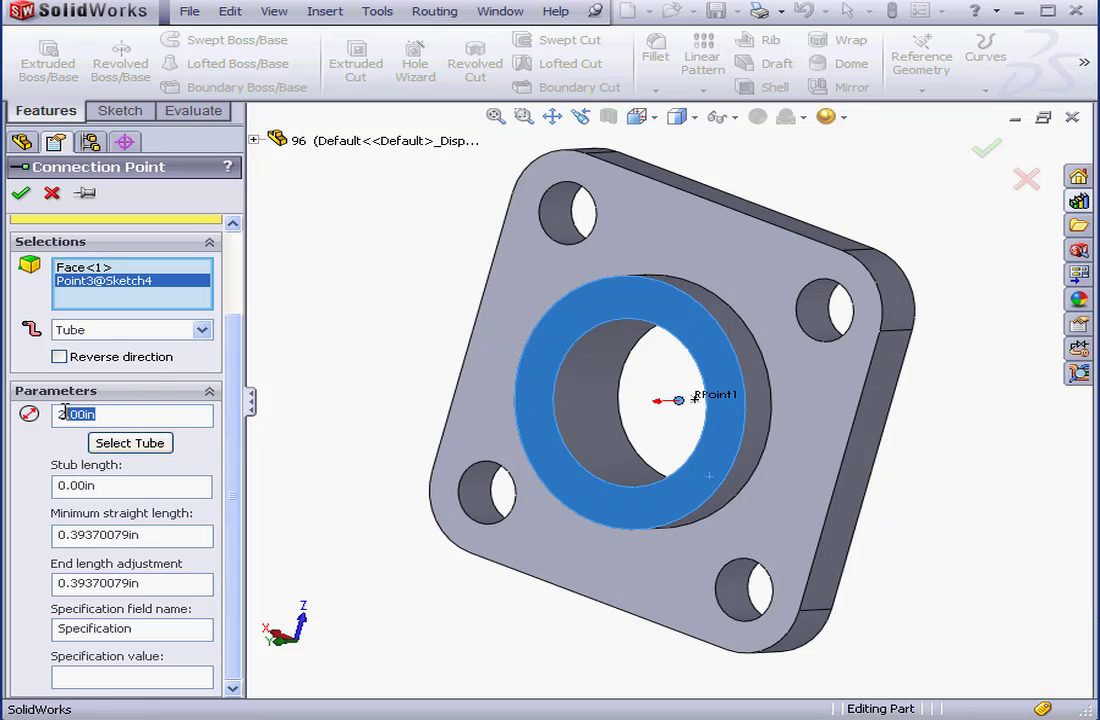
Assign tube-ss.sldprt in the Tube 2.000in OD X .120in Wall configuration
left_click(130, 443)
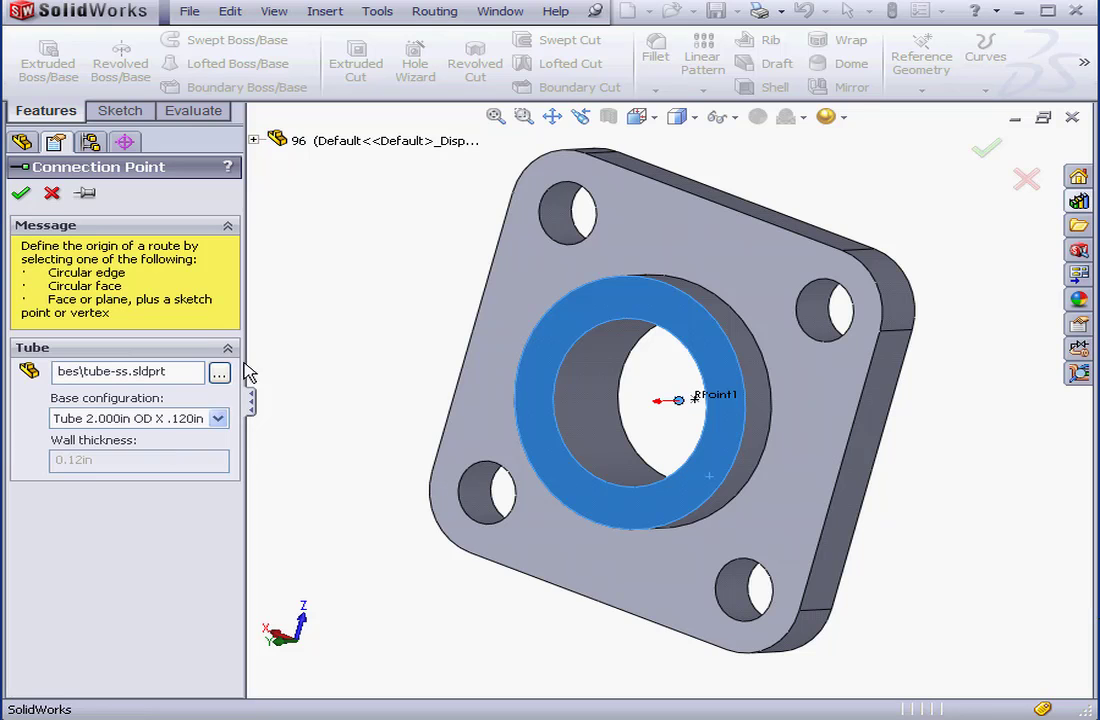
left_click(219, 374)
left_click(323, 191)
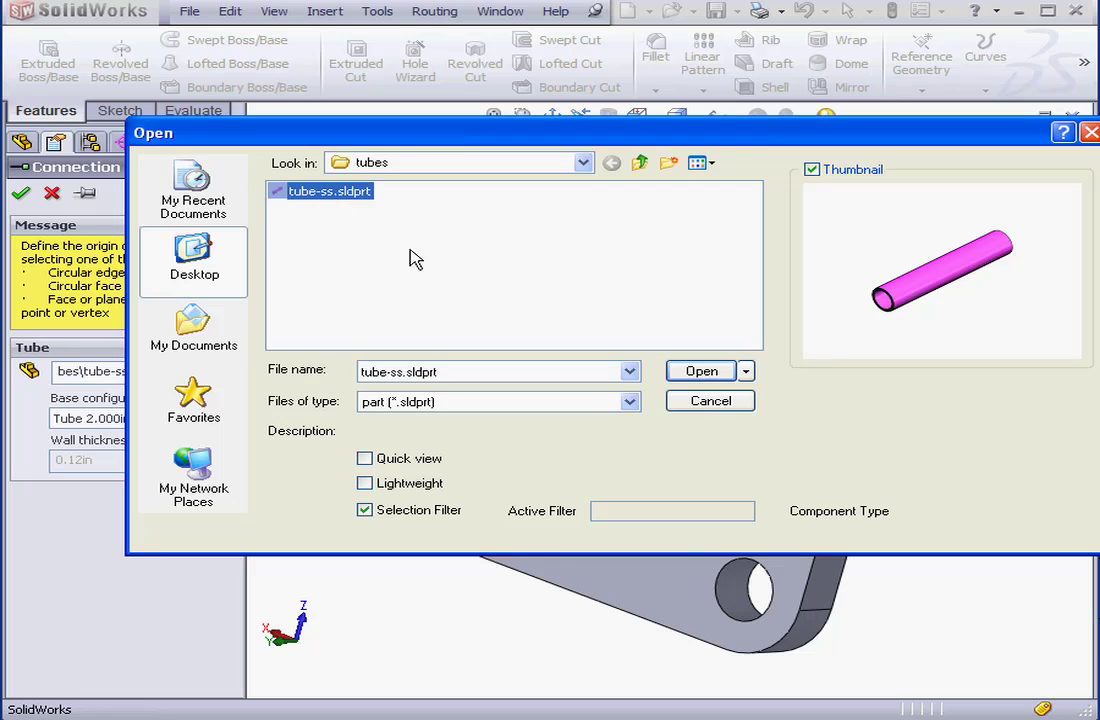
left_click(701, 371)
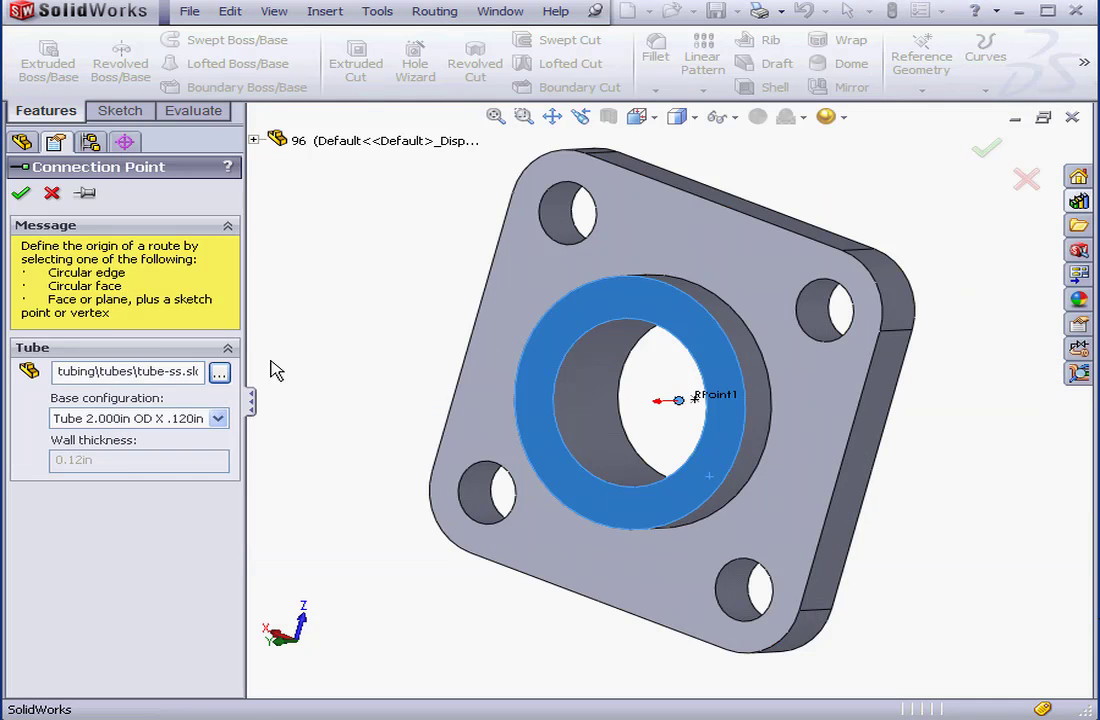
left_click(219, 418)
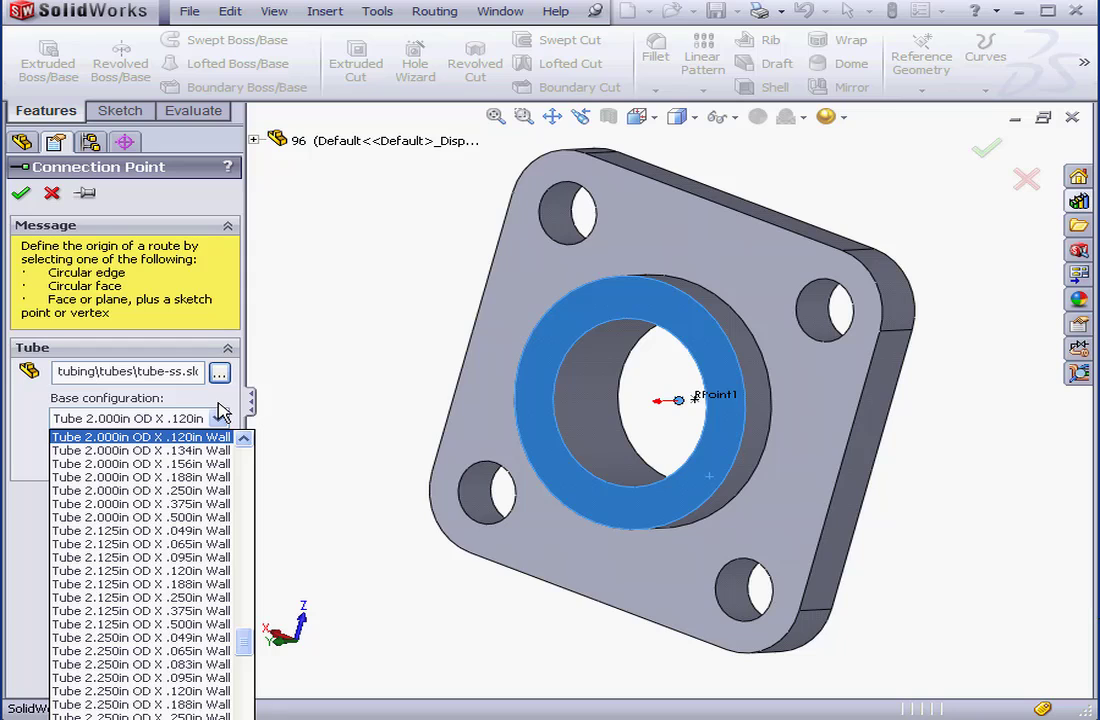
left_click(152, 438)
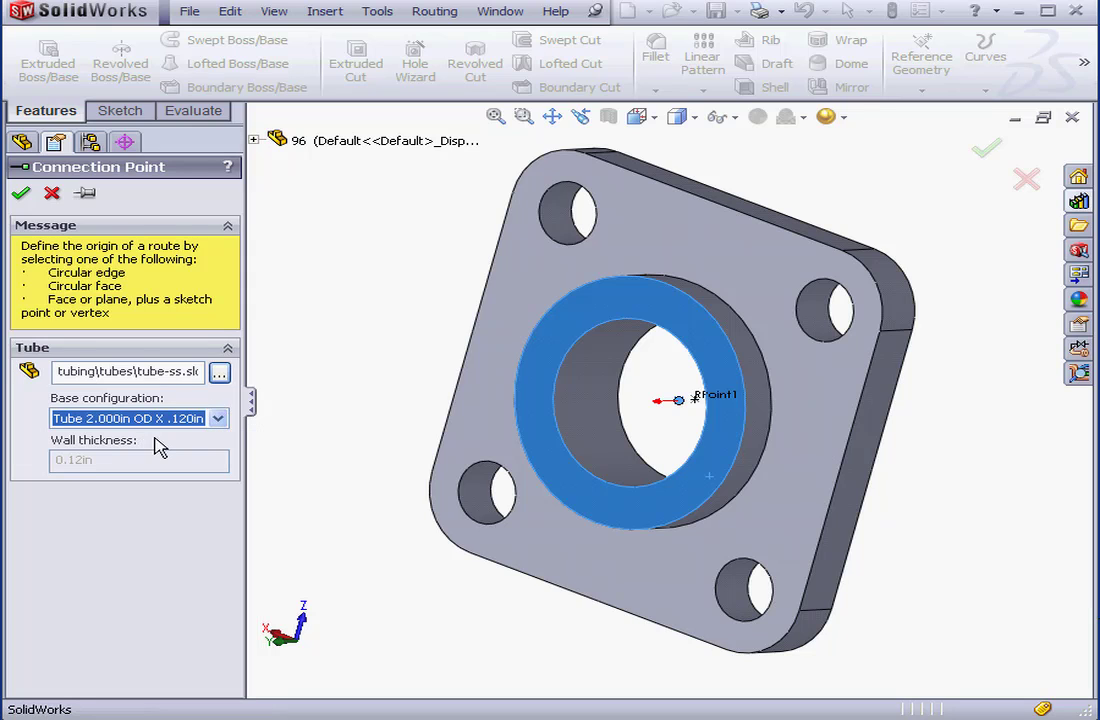
left_click(21, 193)
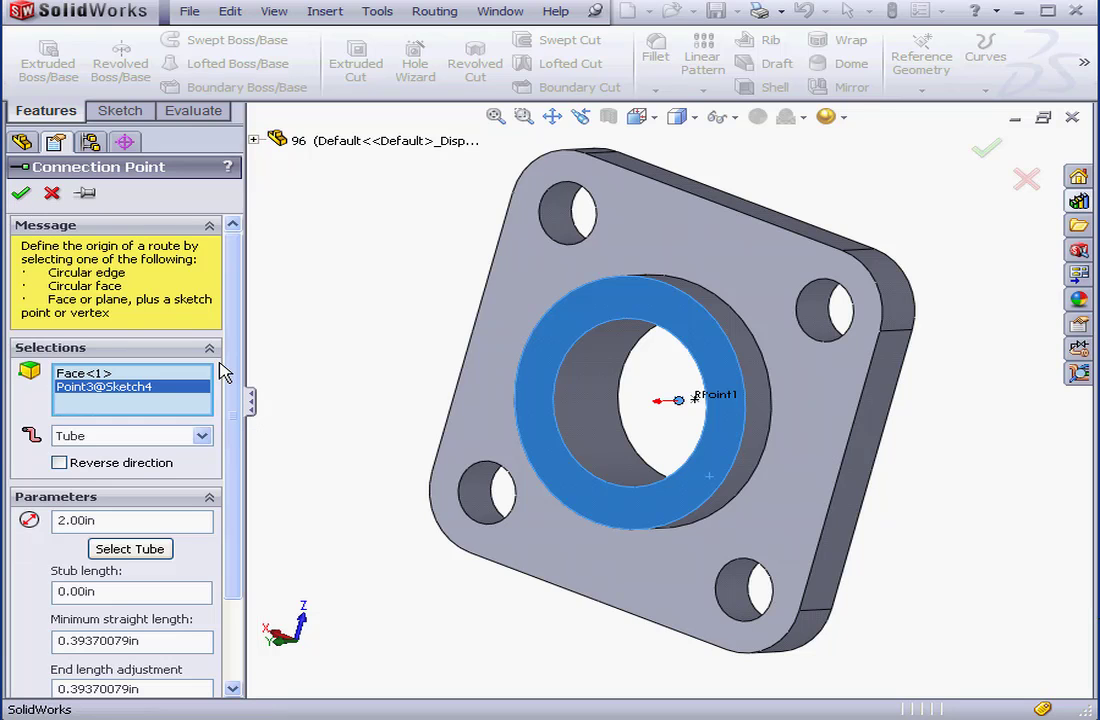
Set stub length 2, minimum straight length 0, end adjustment 0, and create CPoint1
scroll(228, 373, "down", 3)
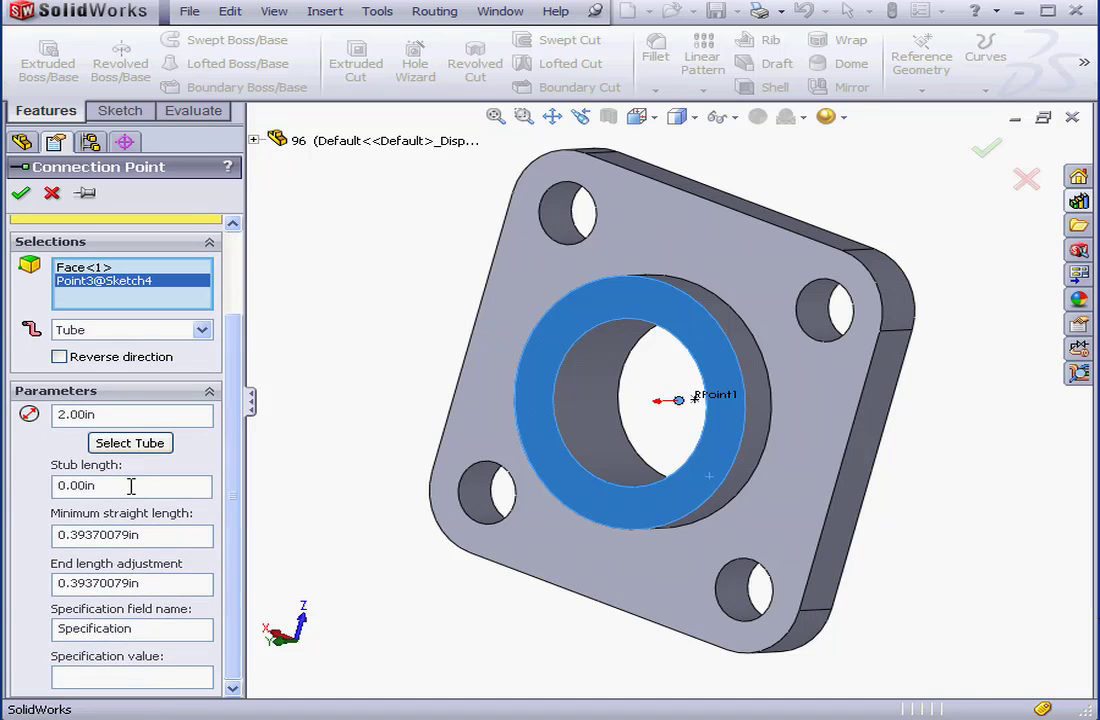
left_click_drag(135, 486, 60, 485)
type("2")
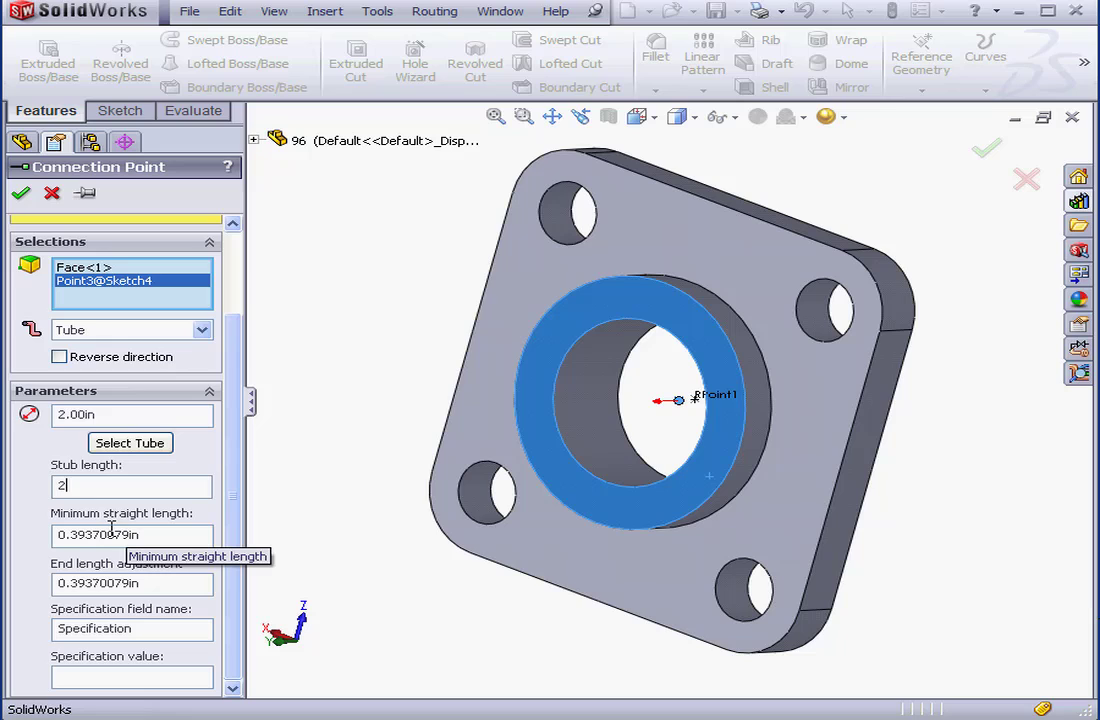
left_click_drag(133, 535, 20, 541)
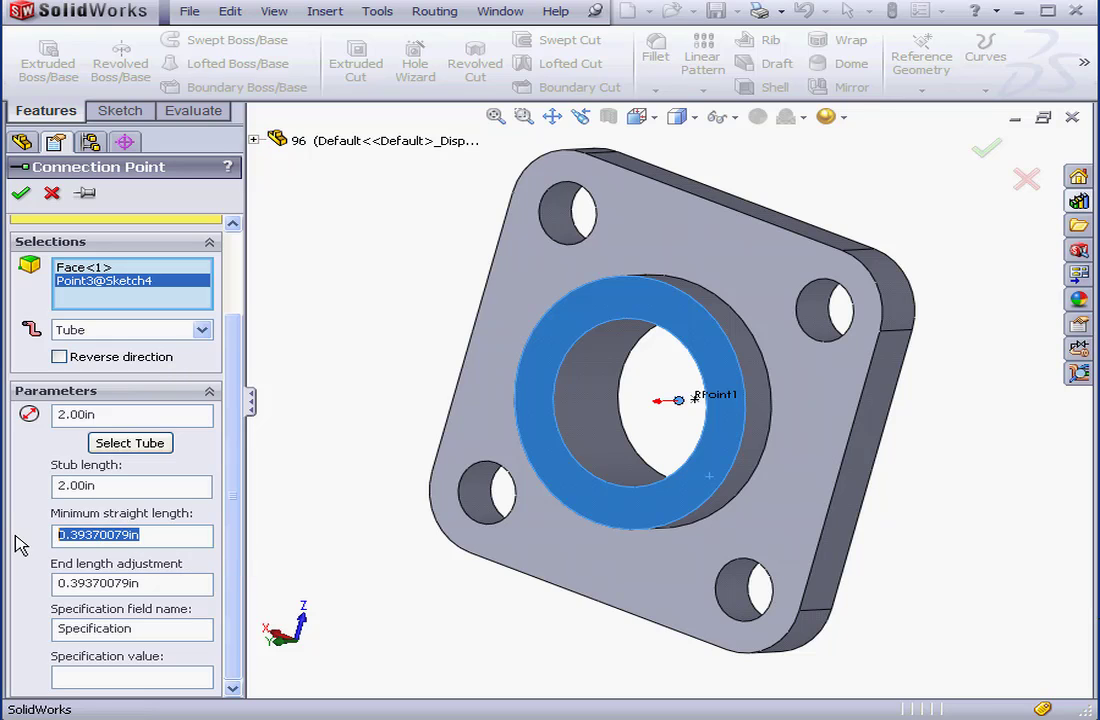
type("0")
left_click_drag(140, 583, 60, 585)
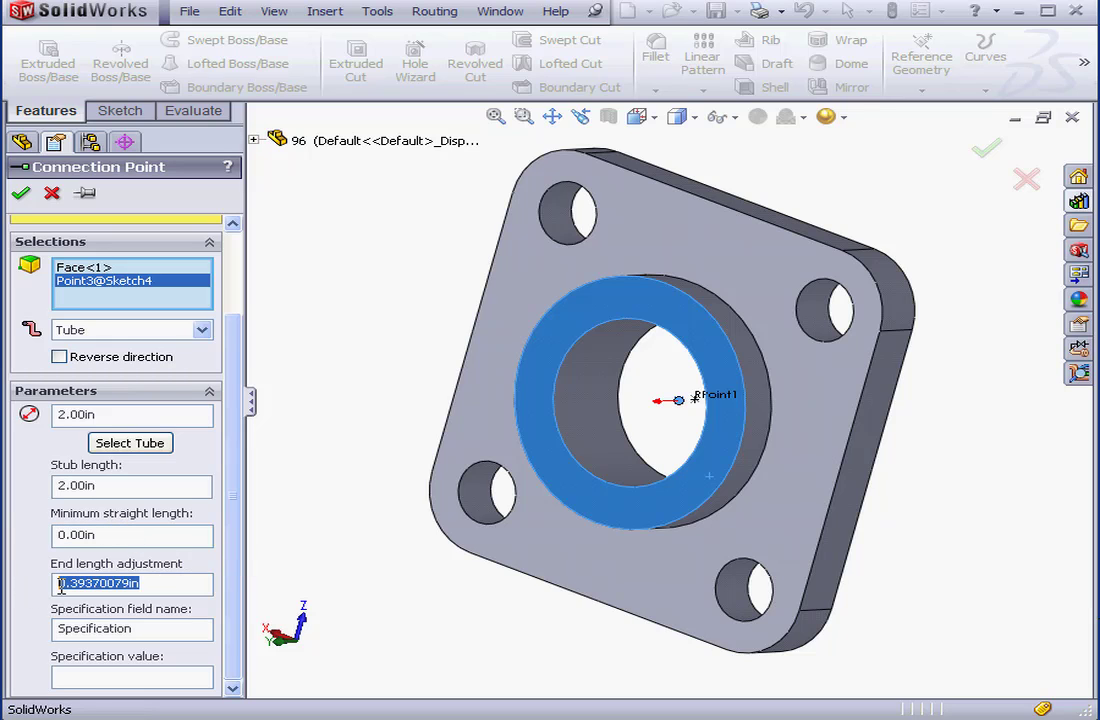
type("0")
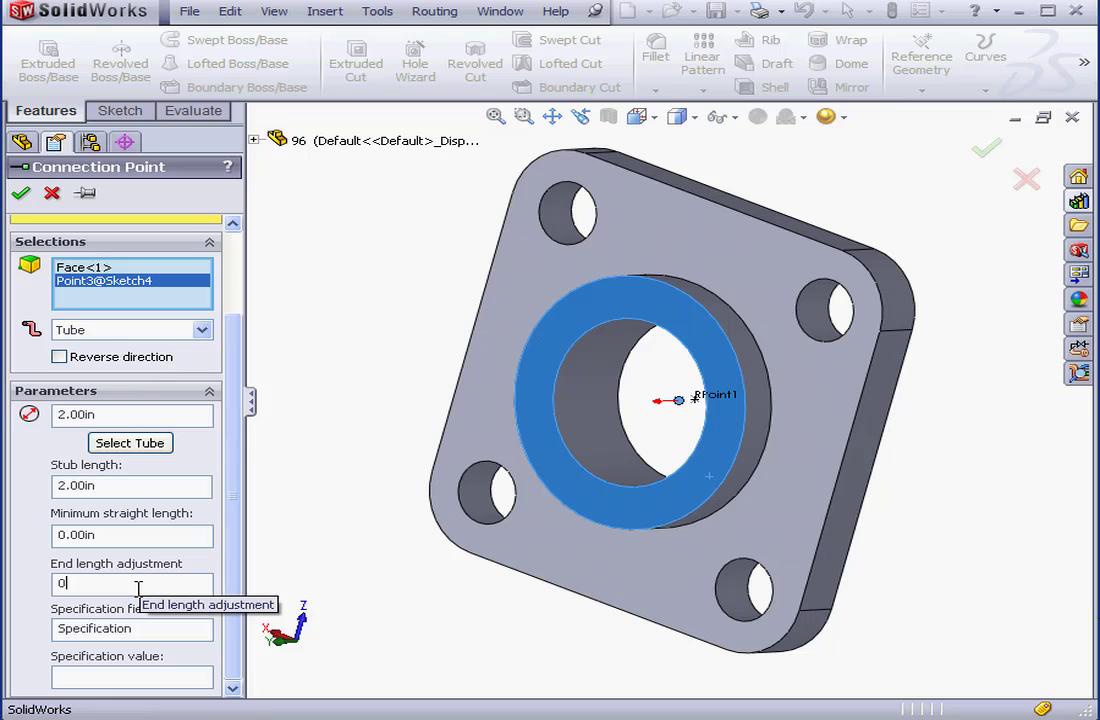
left_click(20, 193)
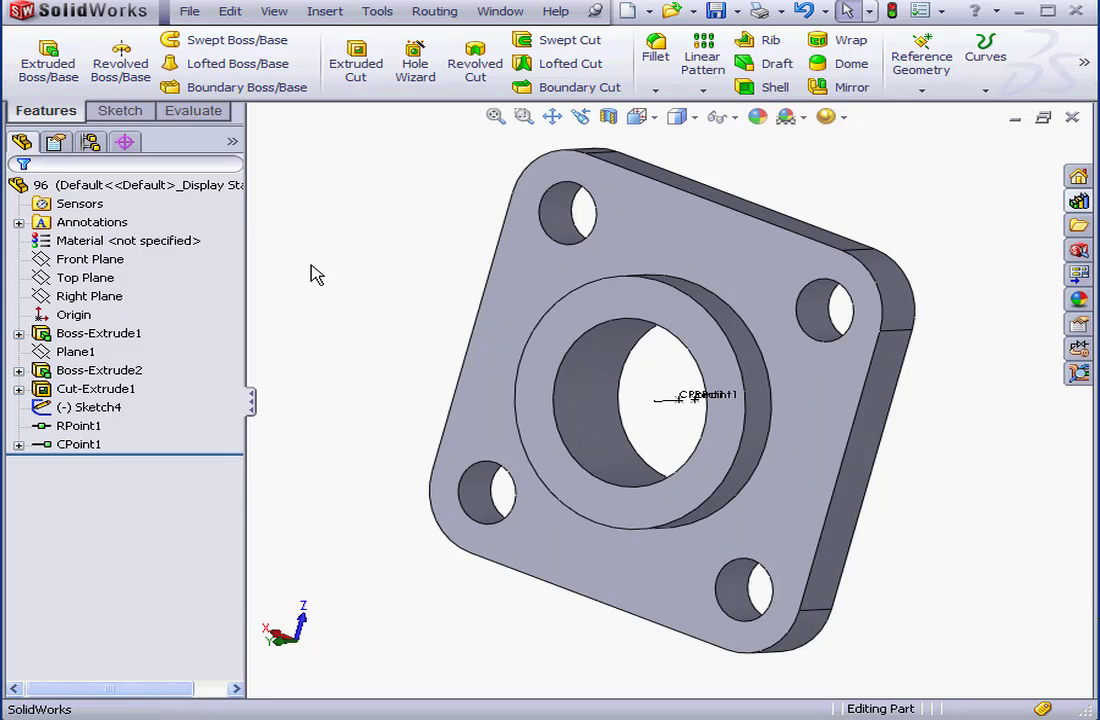
Create a mate reference with the bore's inner circular edge as primary entity
left_click(327, 13)
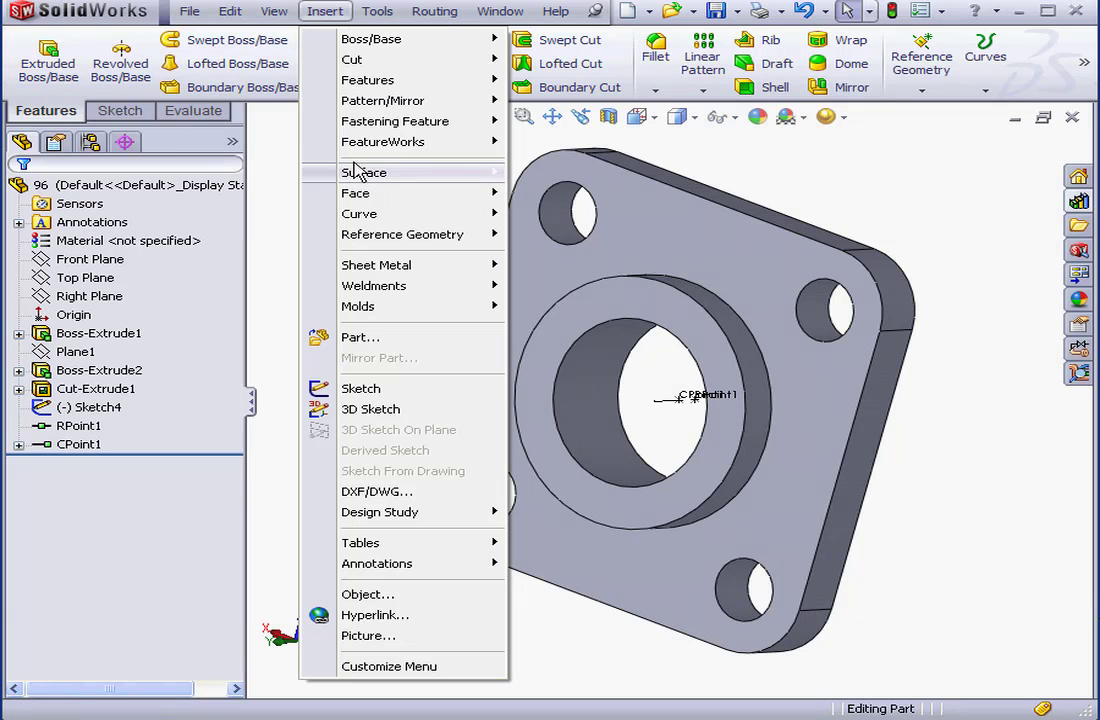
mouse_move(383, 316)
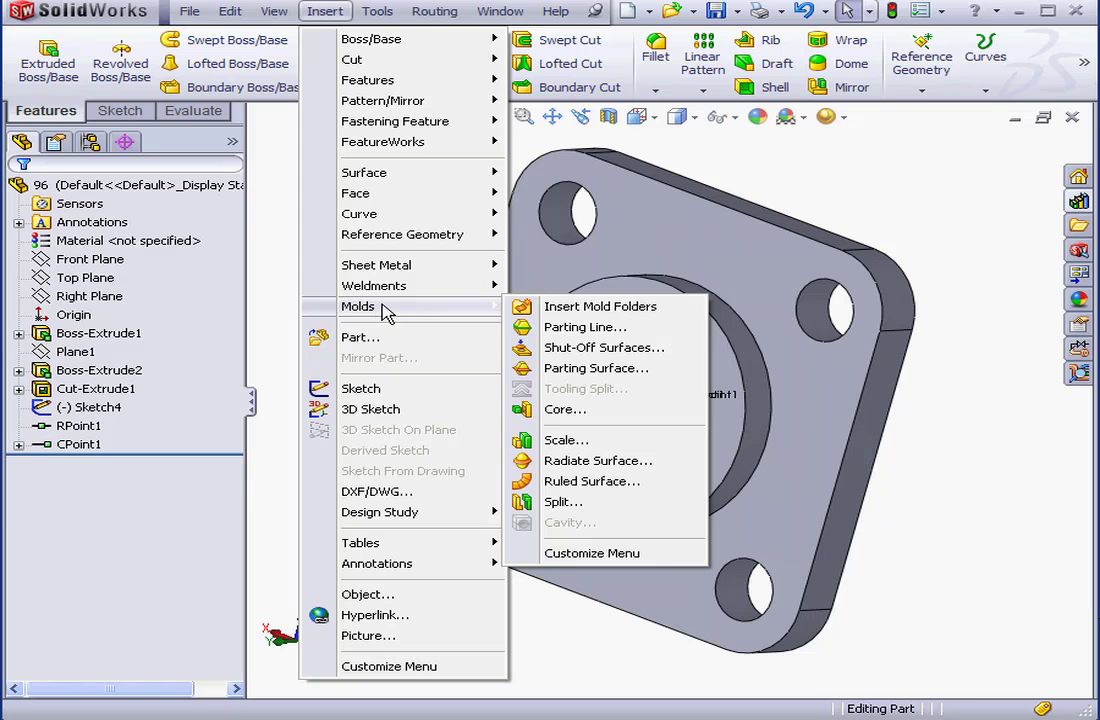
mouse_move(381, 236)
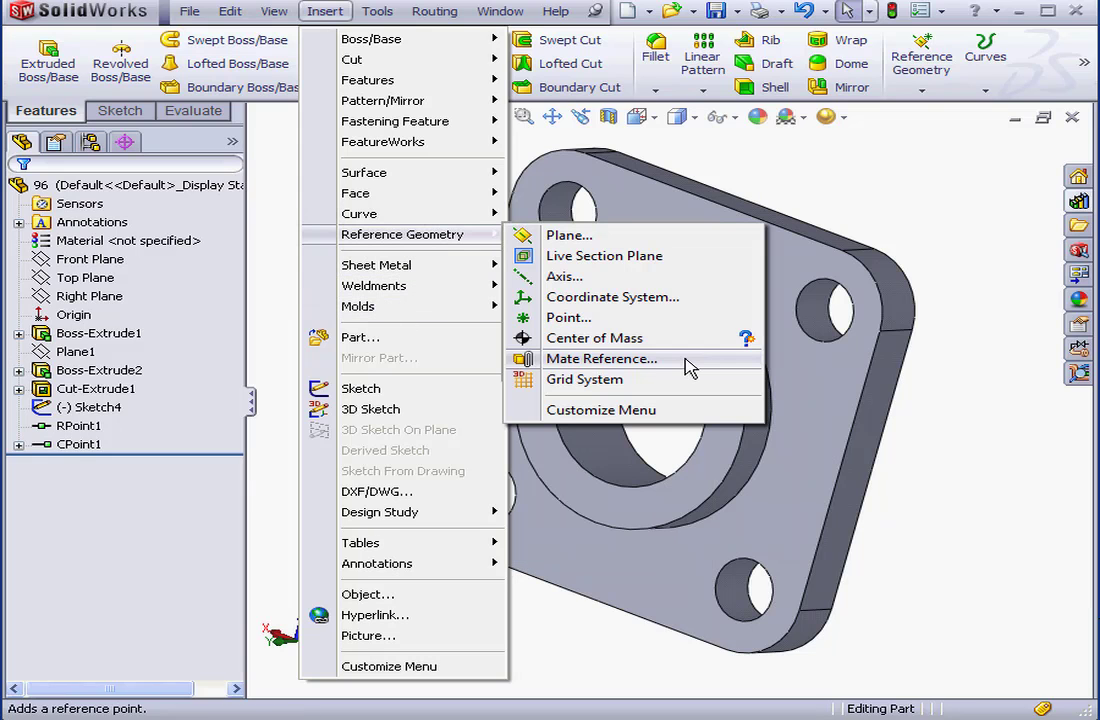
left_click(688, 368)
middle_click_drag(766, 316, 658, 307)
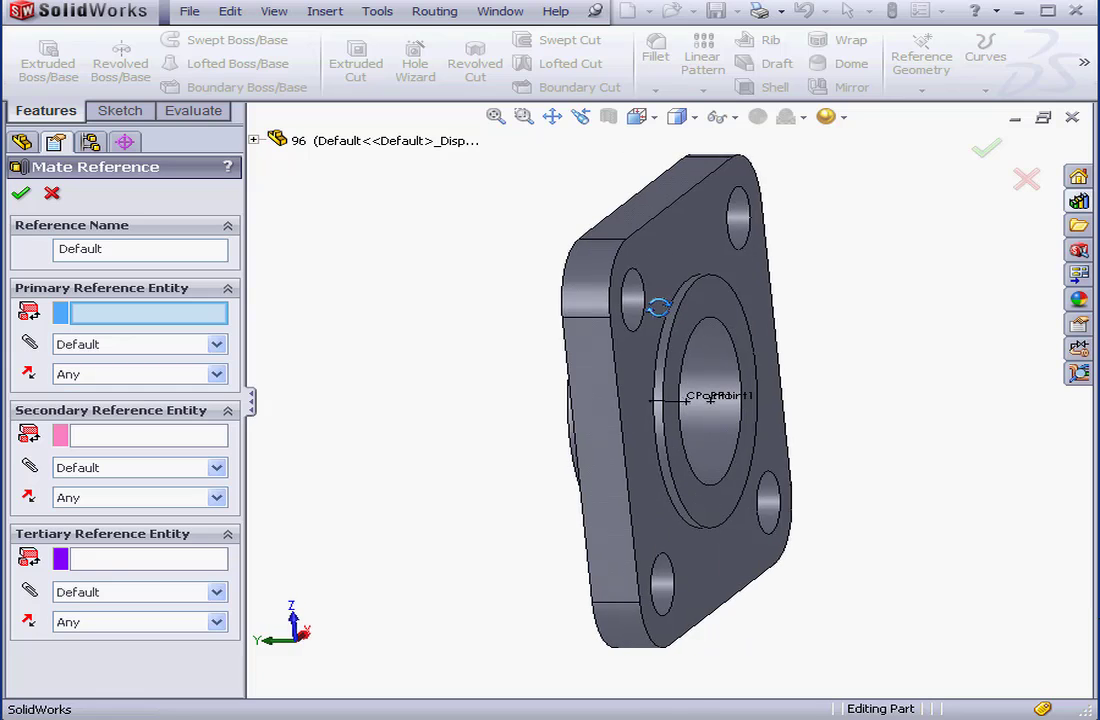
left_click(683, 437)
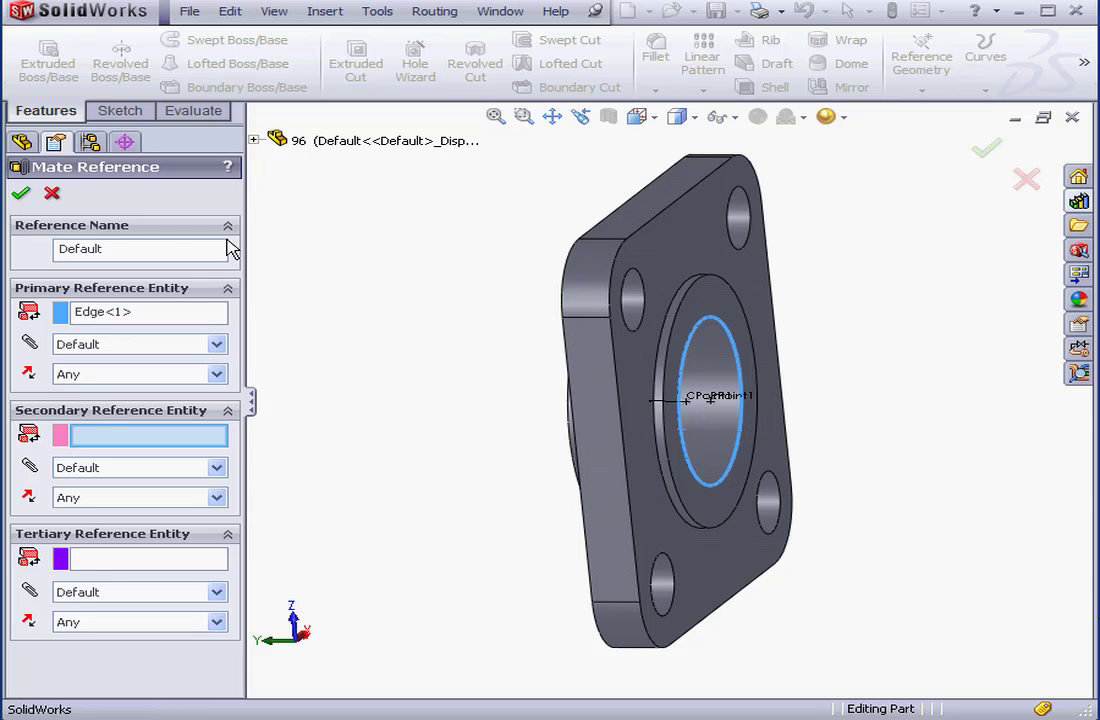
left_click(21, 192)
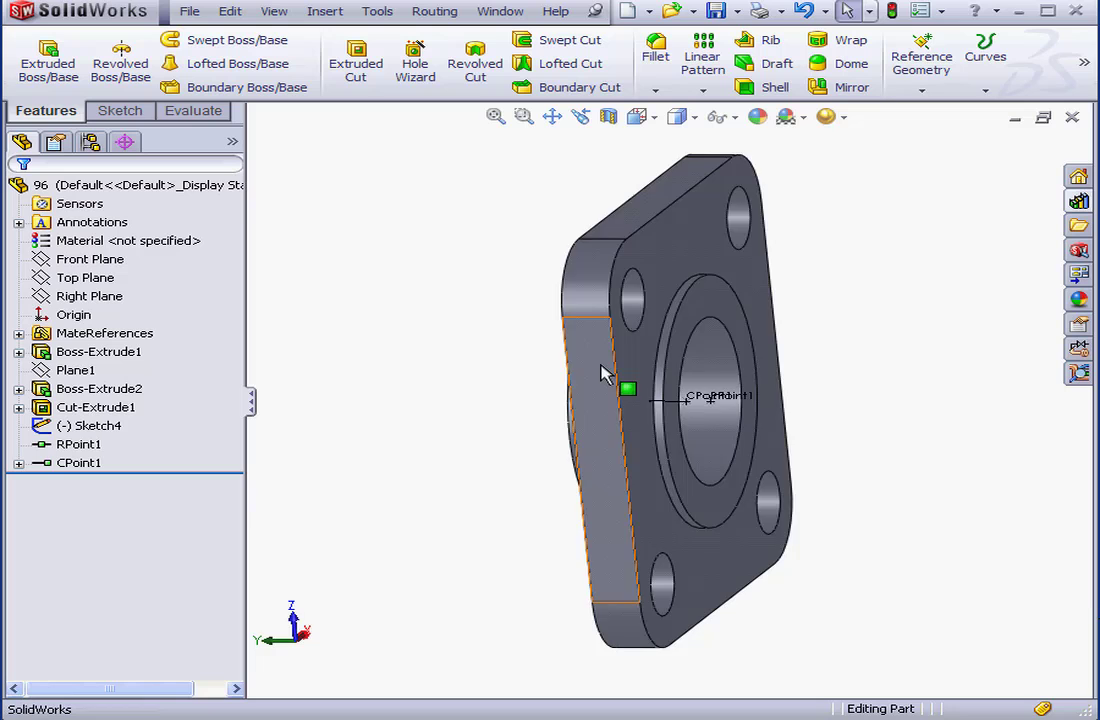
middle_click_drag(603, 373, 732, 381)
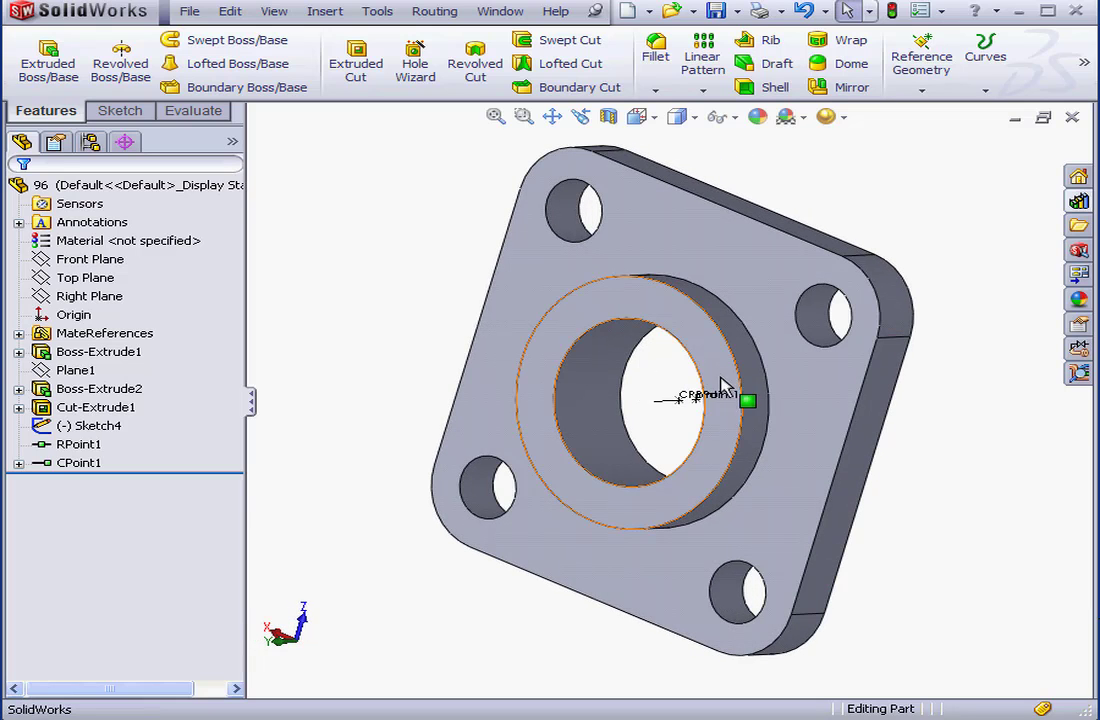
left_click(95, 448)
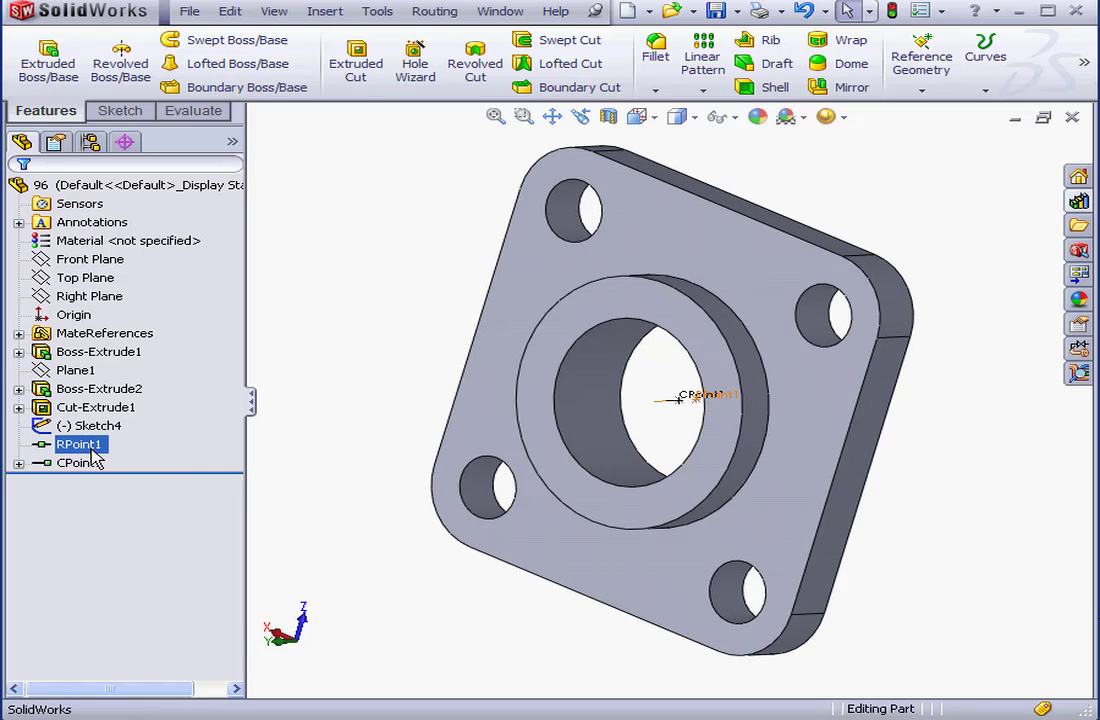
left_click(93, 462)
left_click(19, 333)
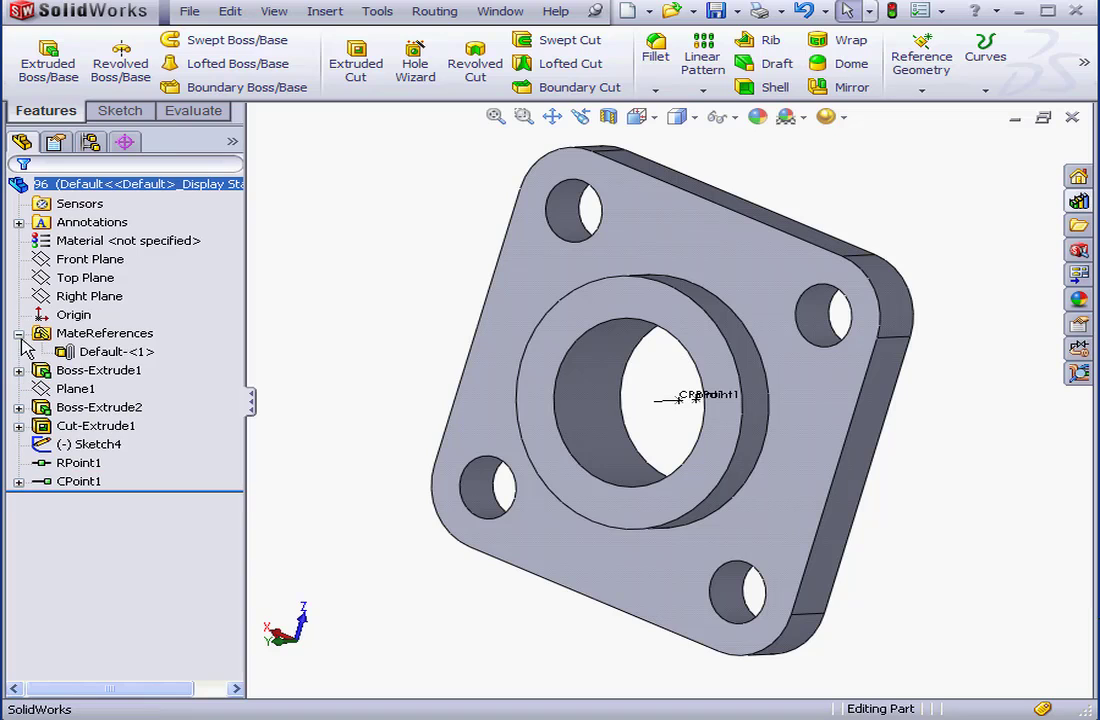
left_click(80, 352)
key("Escape")
right_click(115, 354)
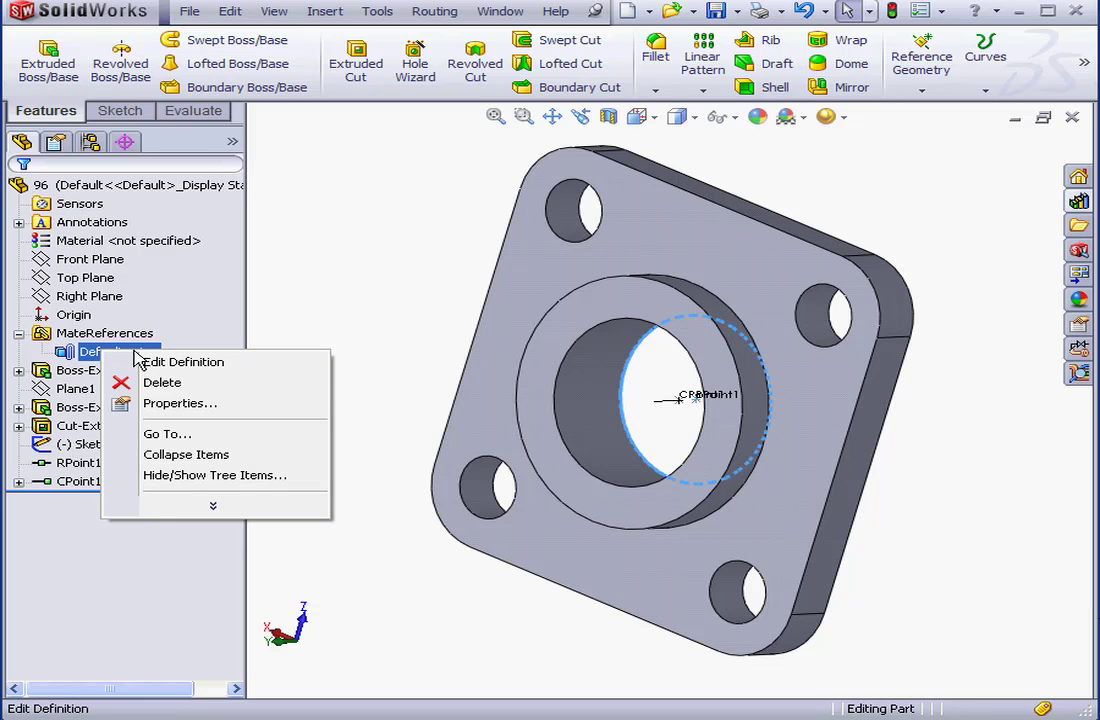
left_click(140, 364)
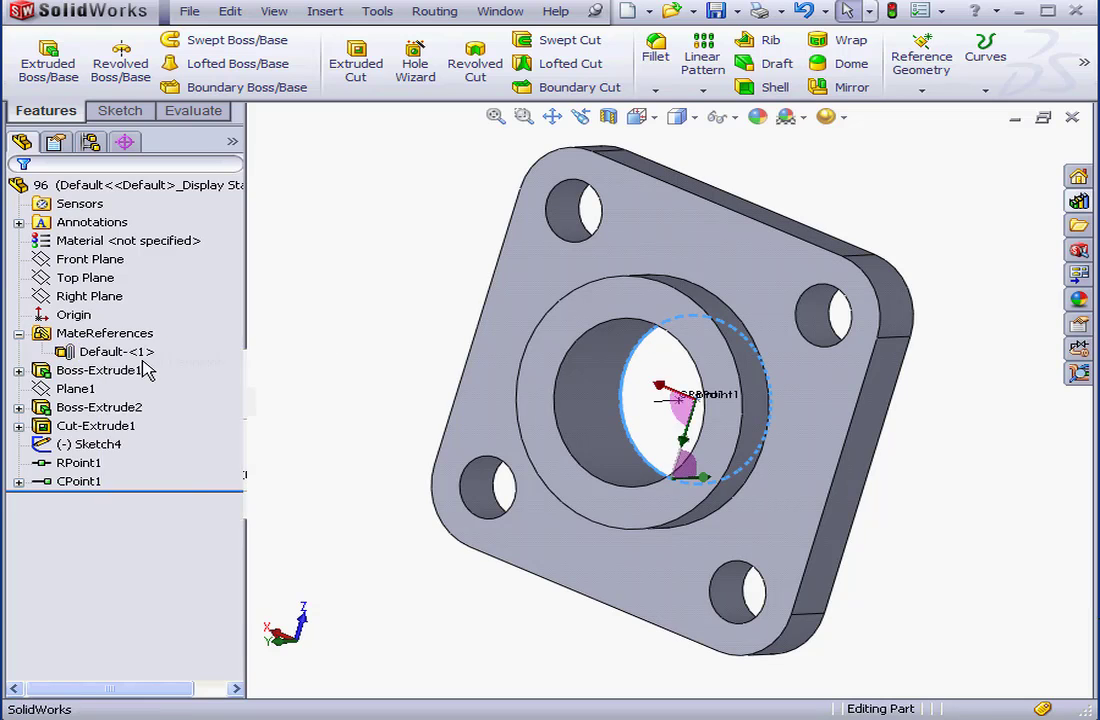
left_click(54, 195)
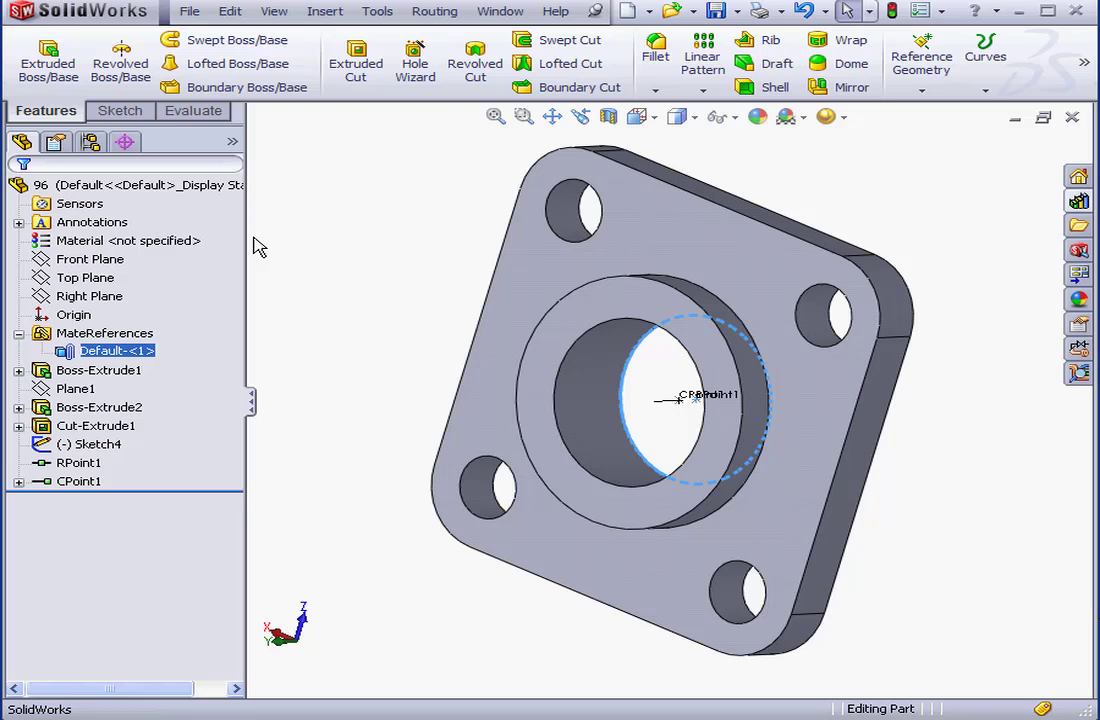
Pin the Design Library and save the flange to routing > tubing > flanges as My Flange
left_click(1078, 203)
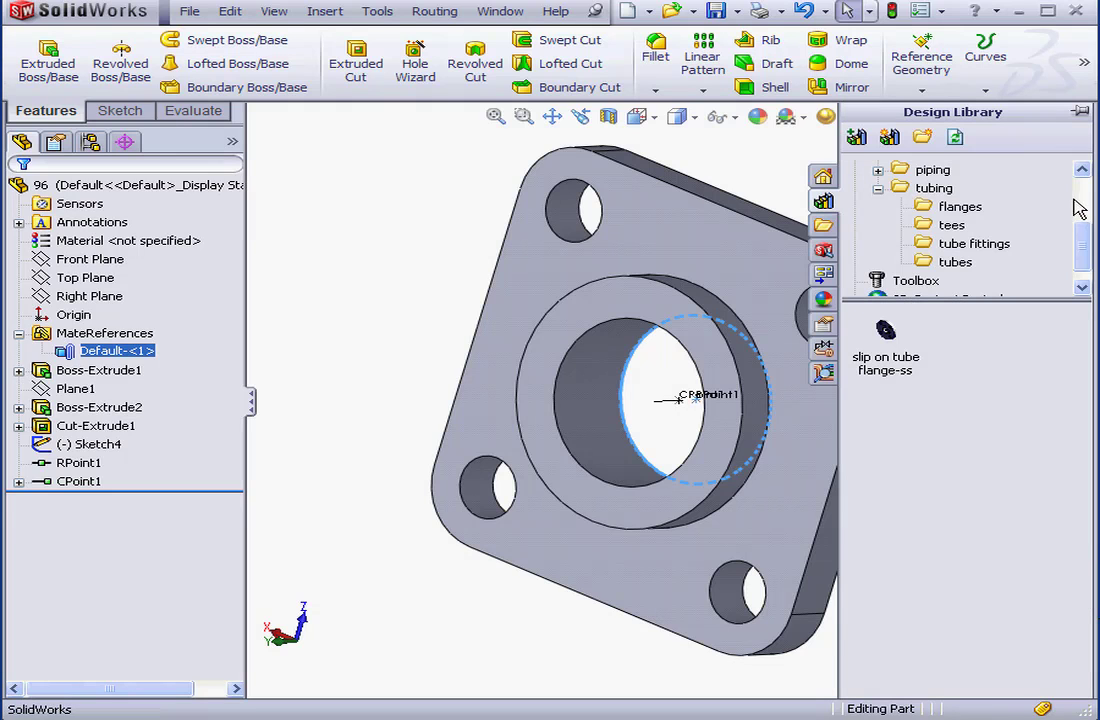
left_click(1081, 113)
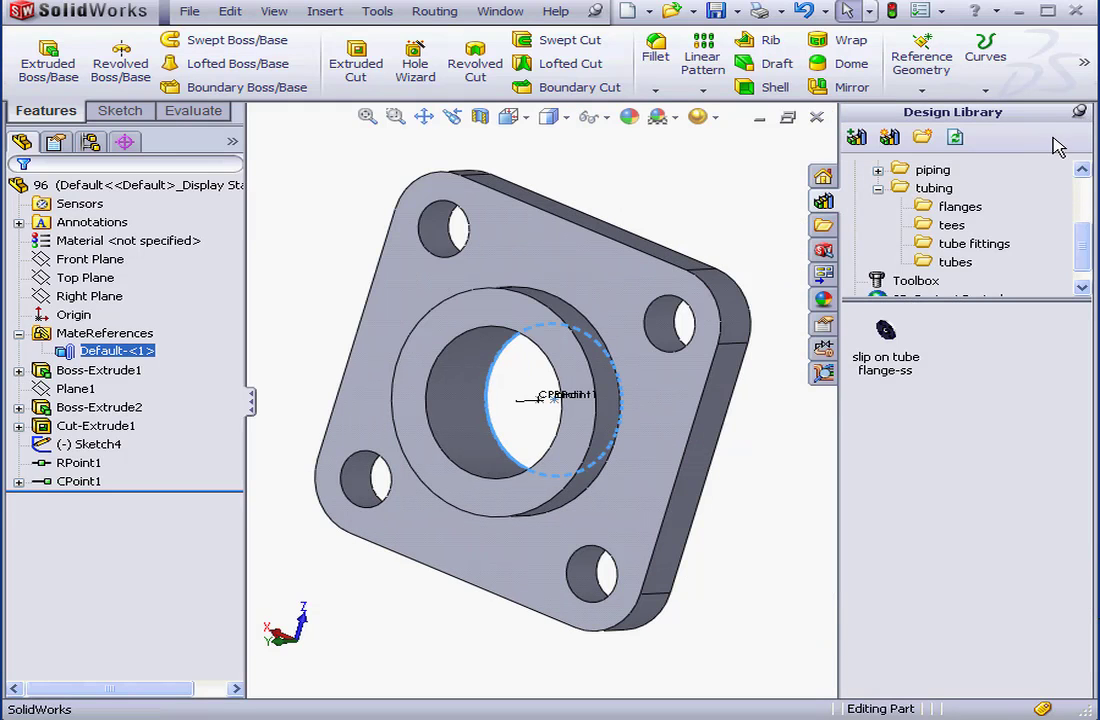
left_click_drag(80, 193, 978, 362)
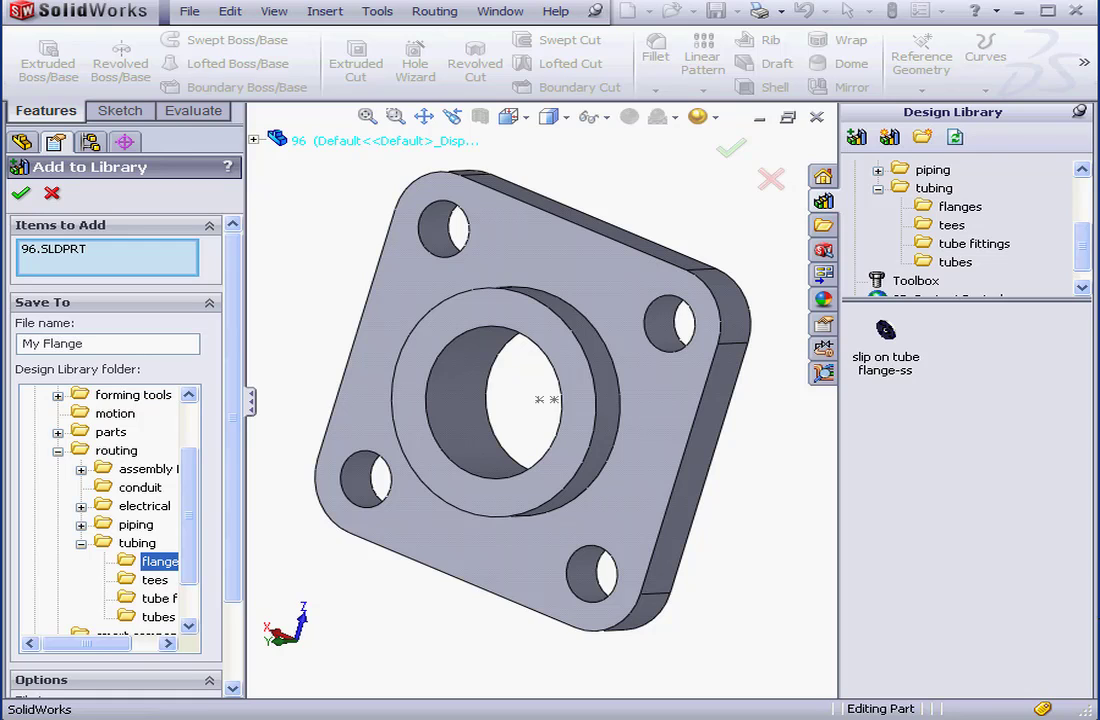
left_click(22, 196)
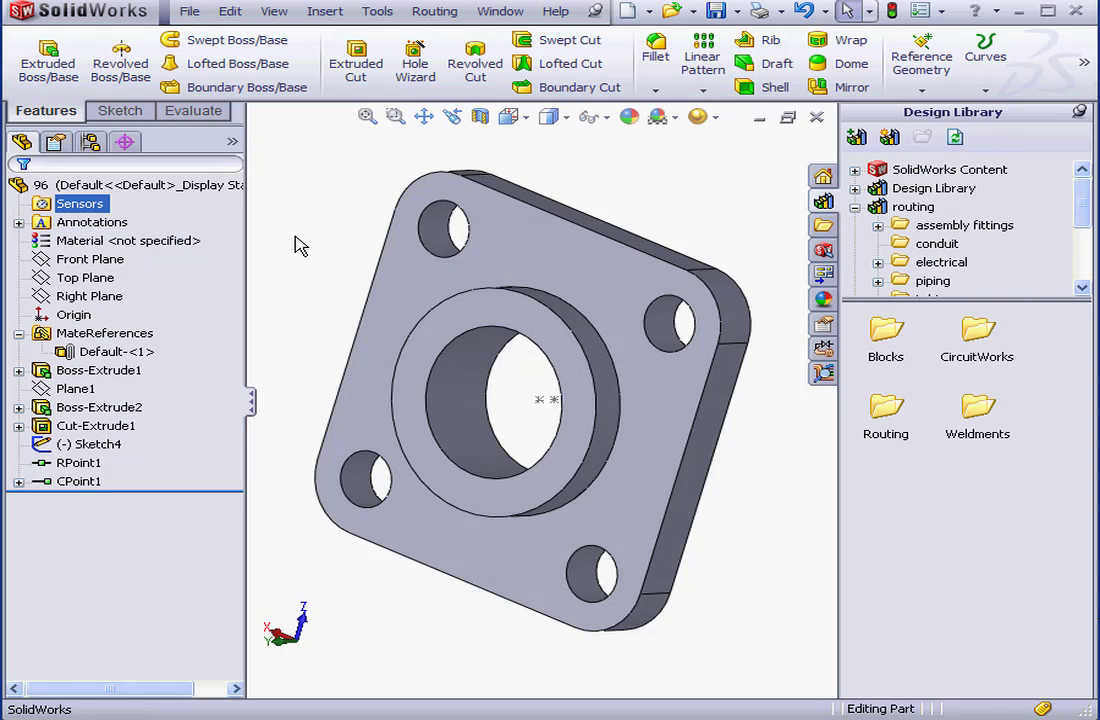
Create a new assembly, skipping Begin Assembly
left_click(648, 11)
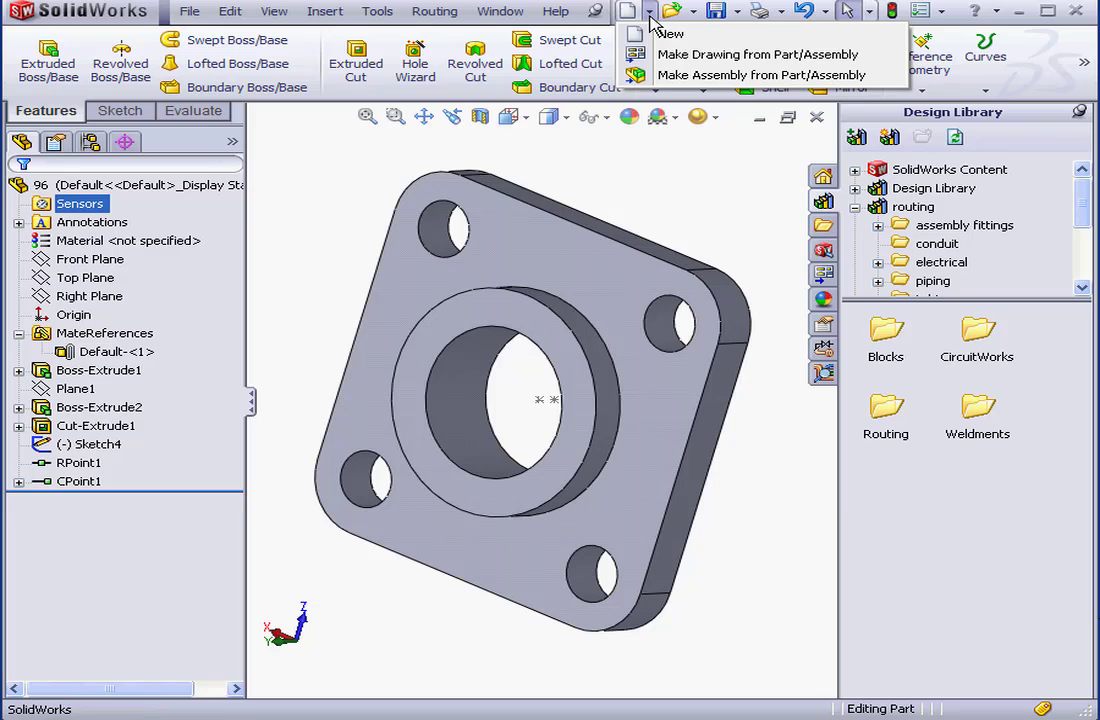
left_click(668, 34)
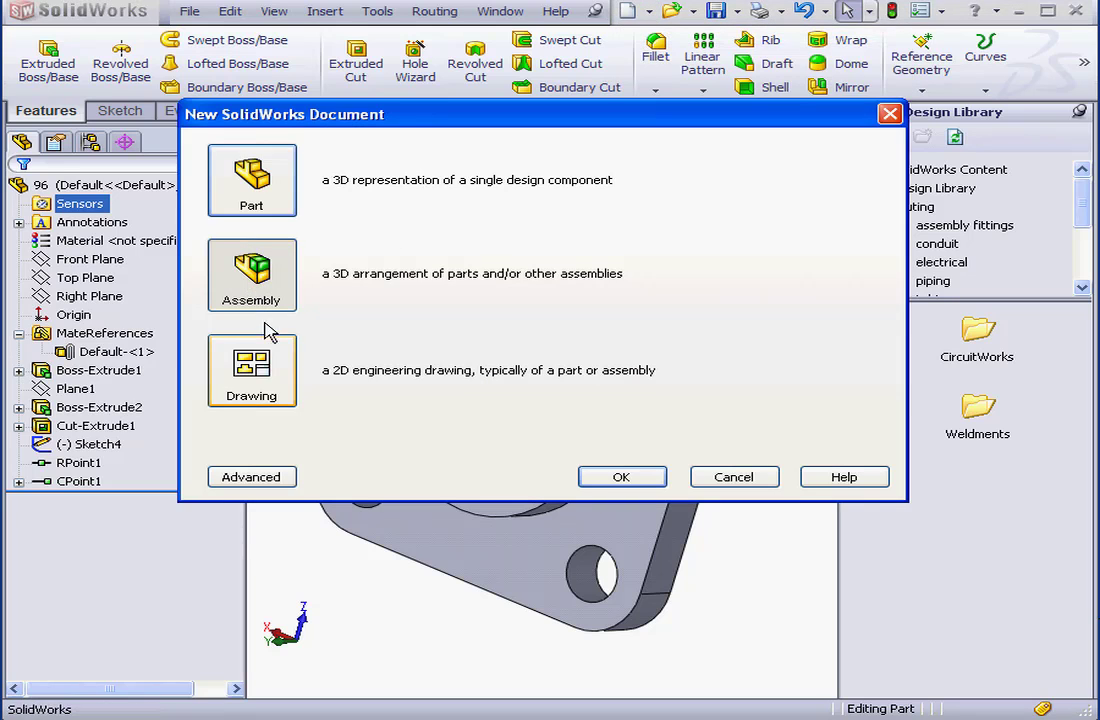
left_click(621, 478)
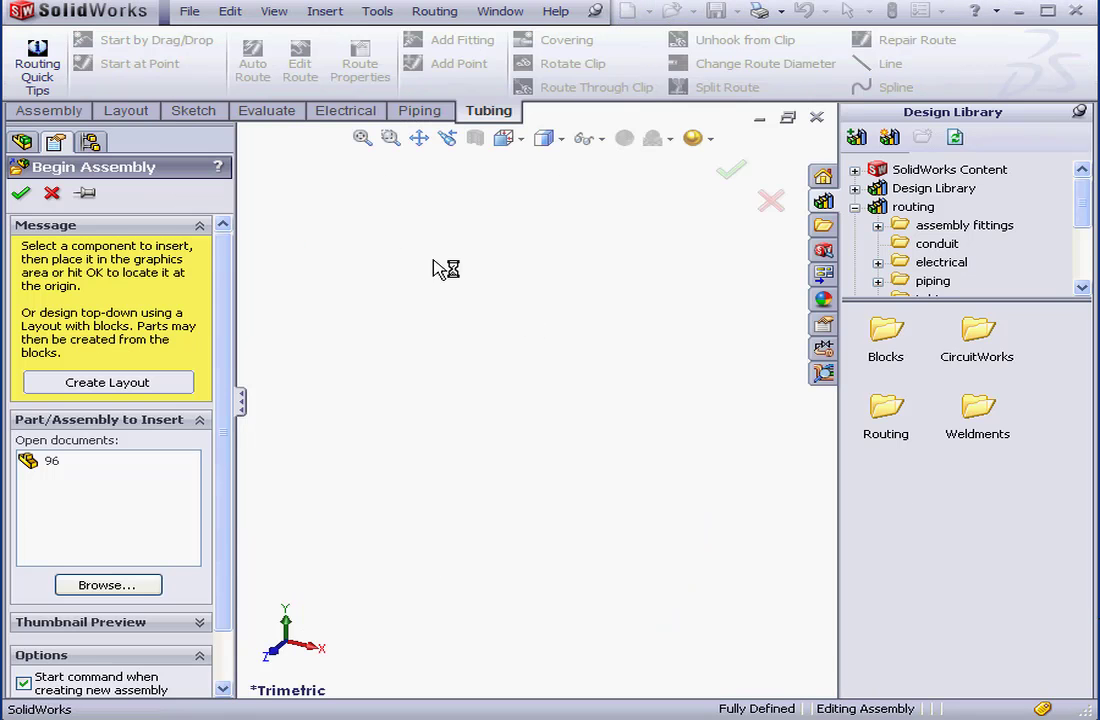
left_click(52, 193)
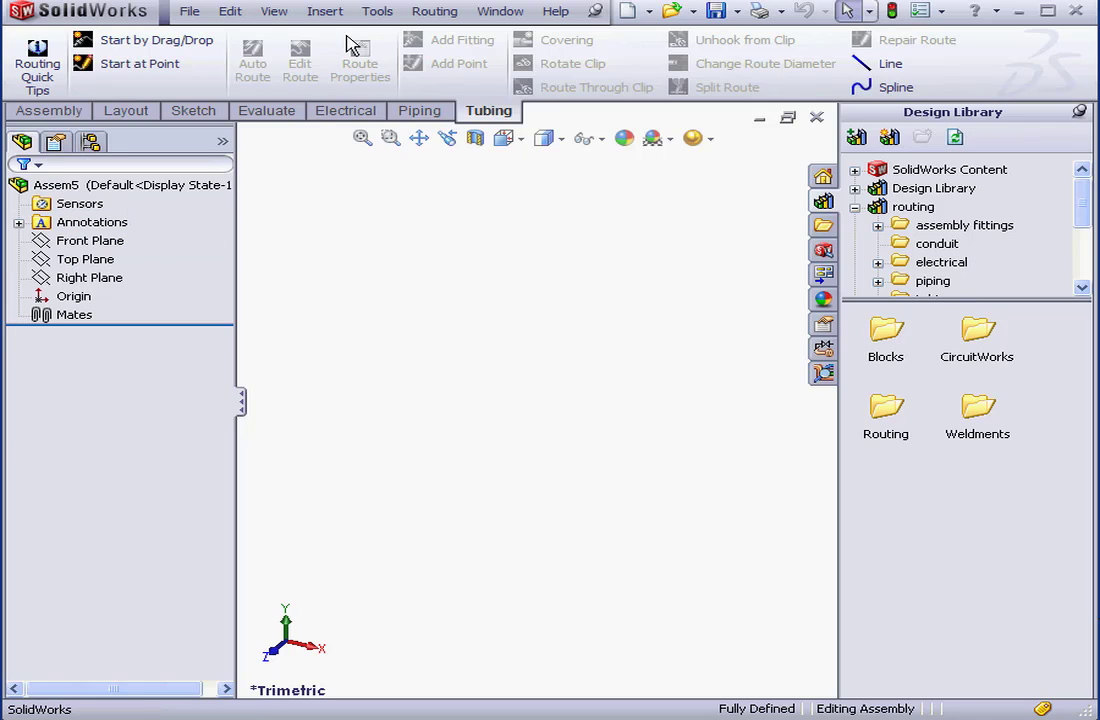
Insert a new part, Part1, into the assembly
left_click(325, 11)
mouse_move(343, 37)
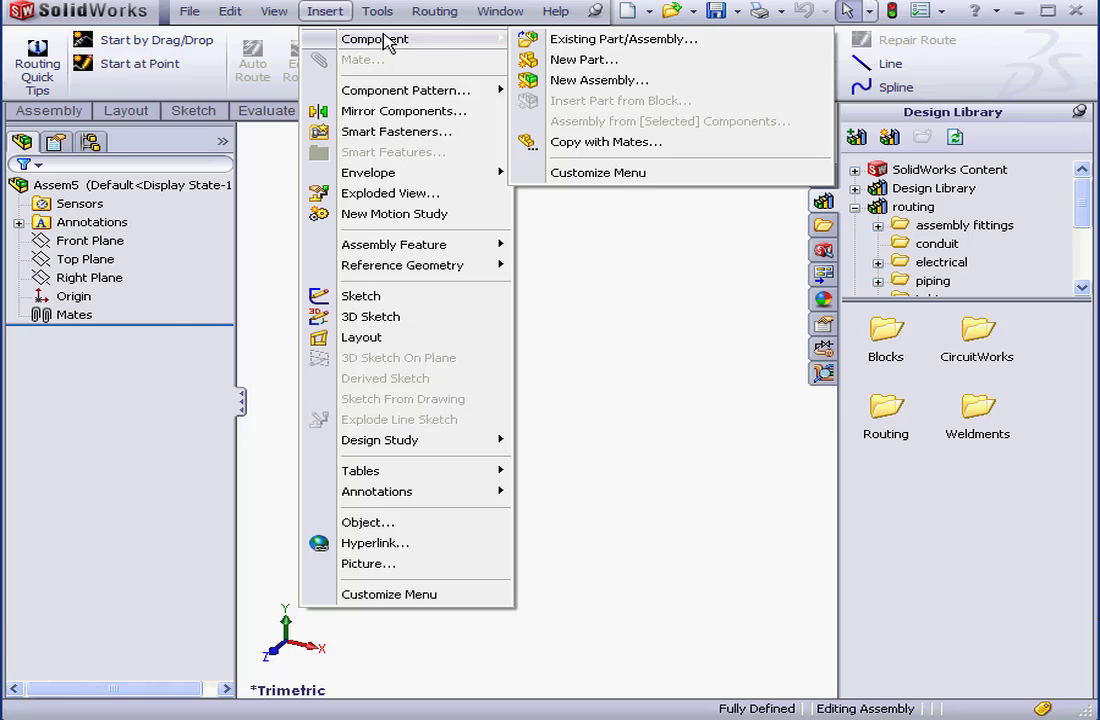
left_click(545, 62)
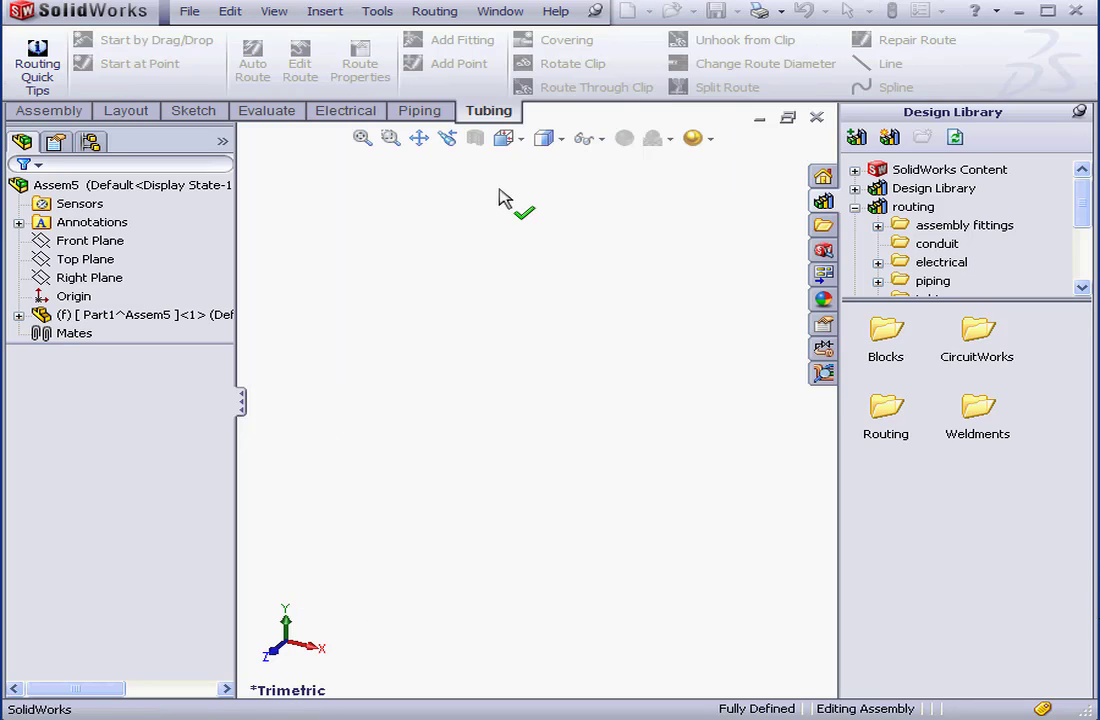
left_click(308, 333)
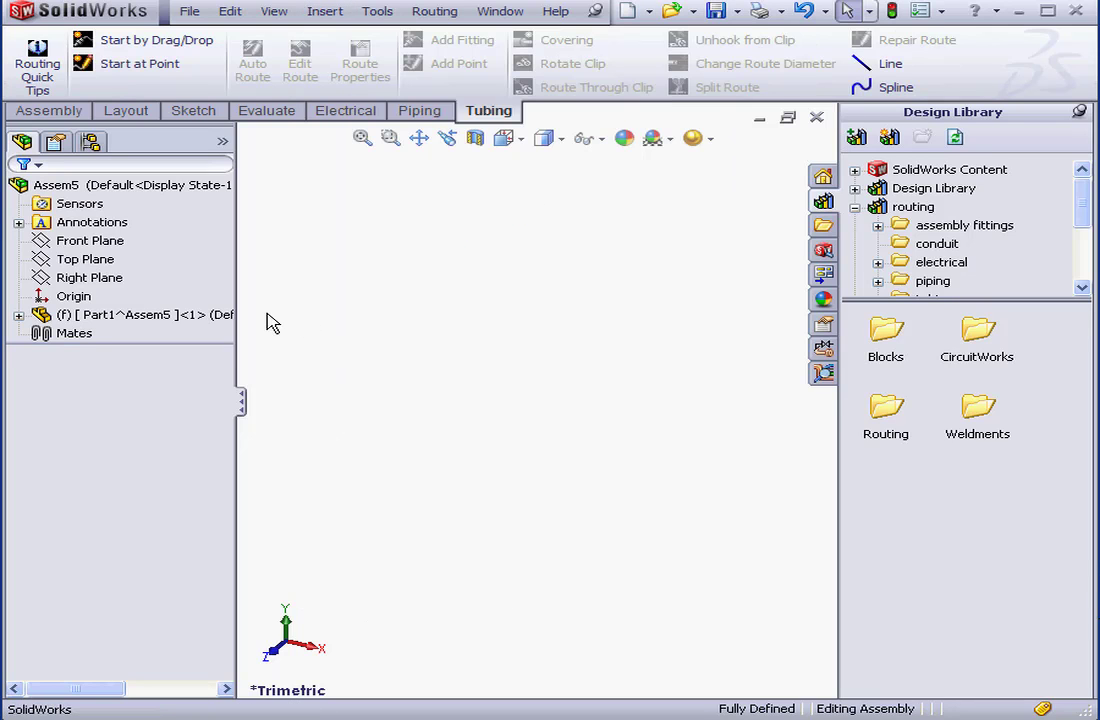
Edit Part1^Assem5 in place and expand its feature list
right_click(143, 317)
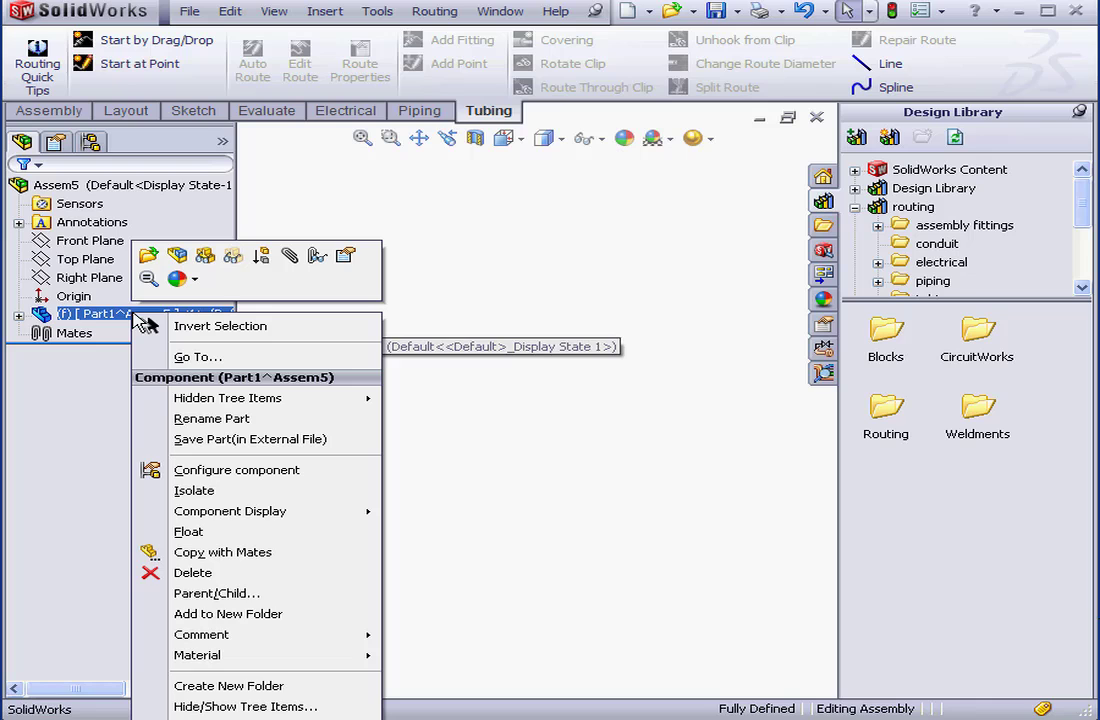
left_click(177, 256)
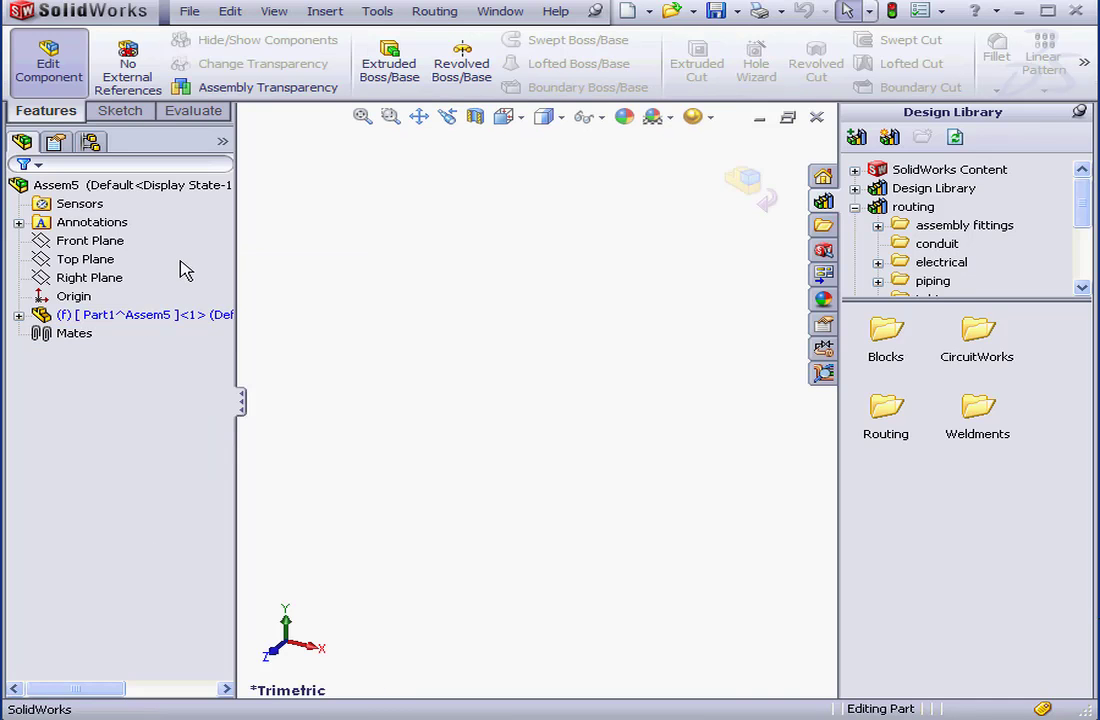
left_click(20, 316)
Start Sketch1 on the part's Top Plane, viewed from the Top orientation
left_click(92, 388)
left_click(105, 408)
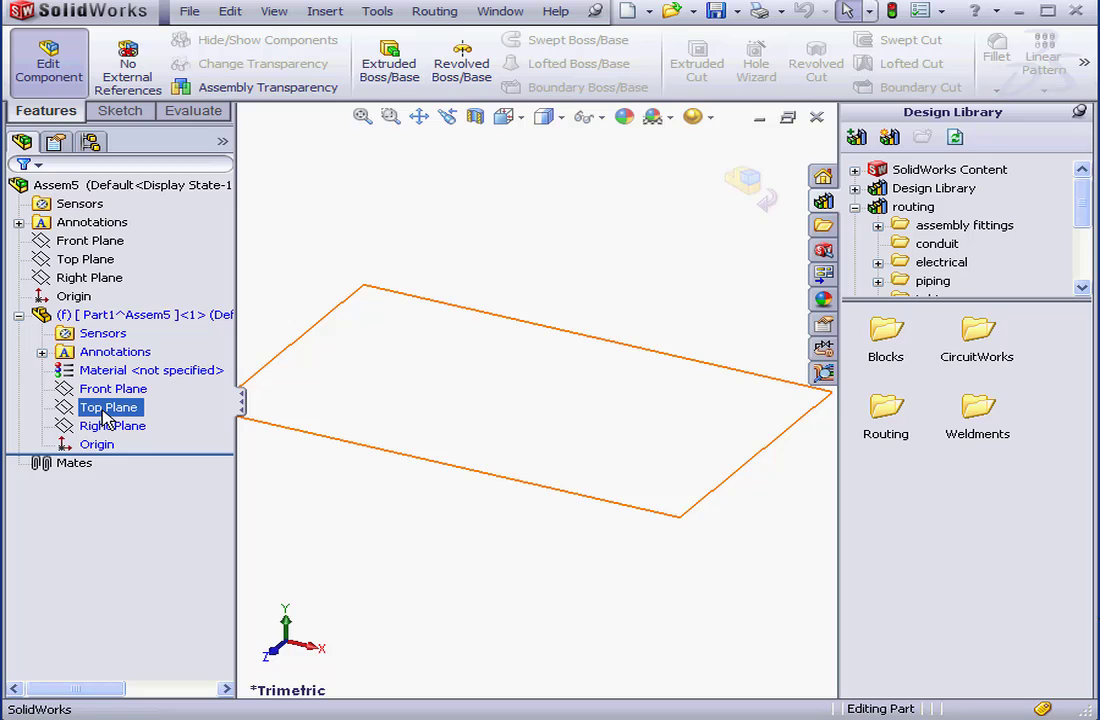
right_click(105, 415)
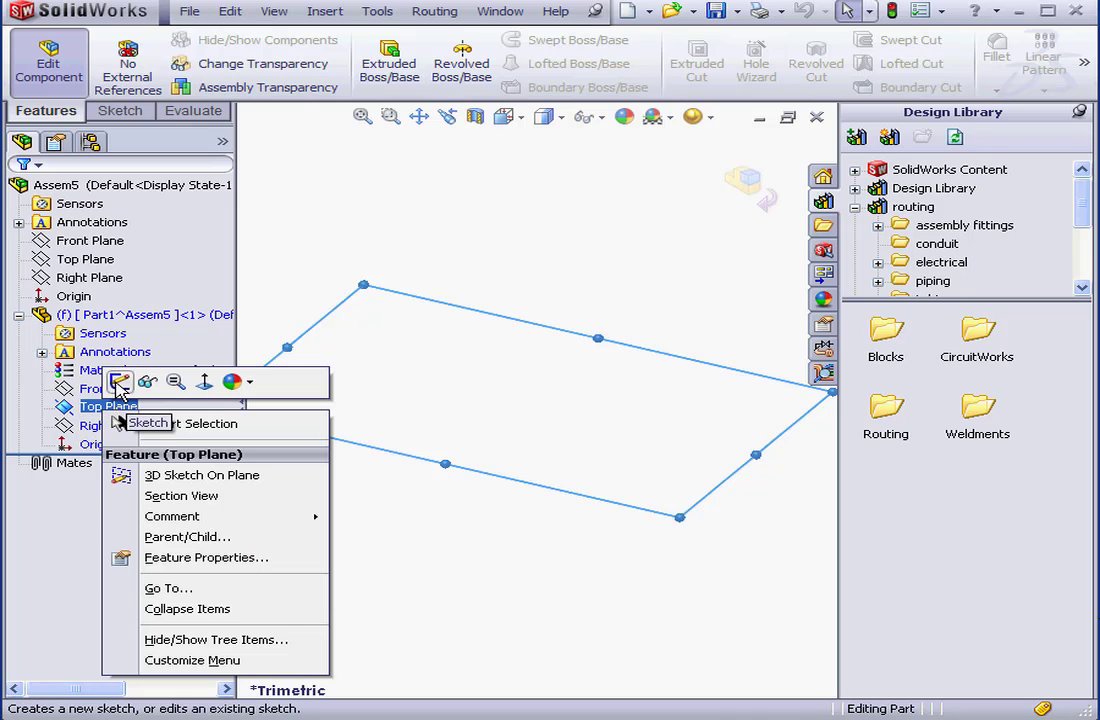
left_click(118, 381)
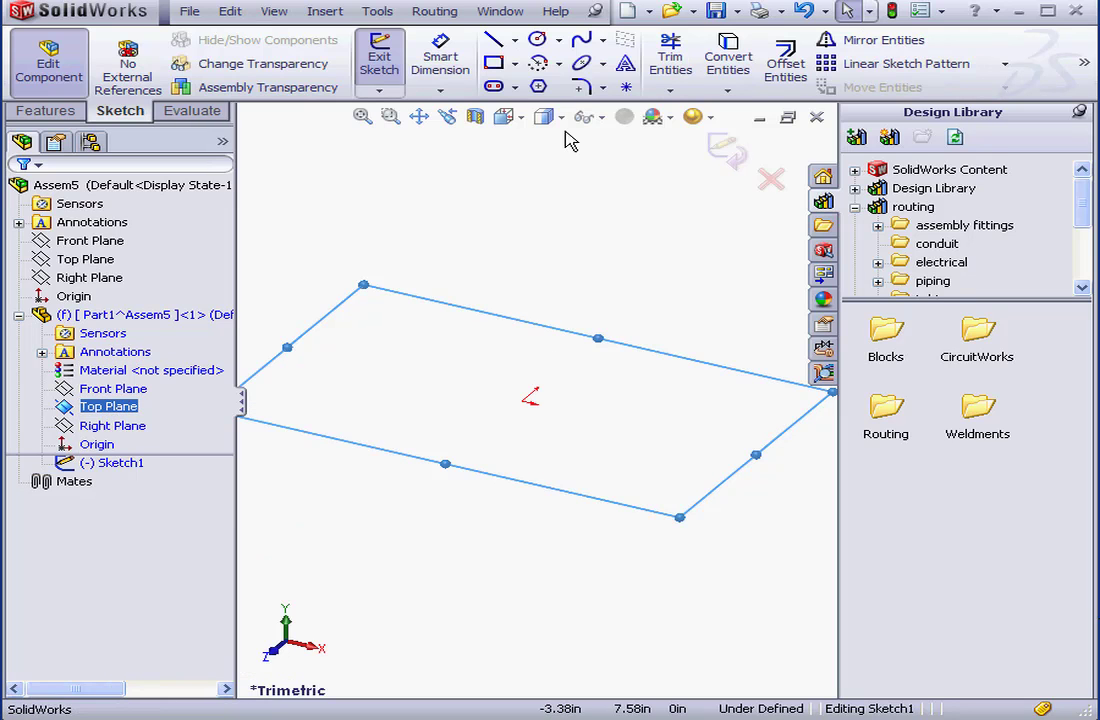
left_click(519, 118)
left_click(566, 168)
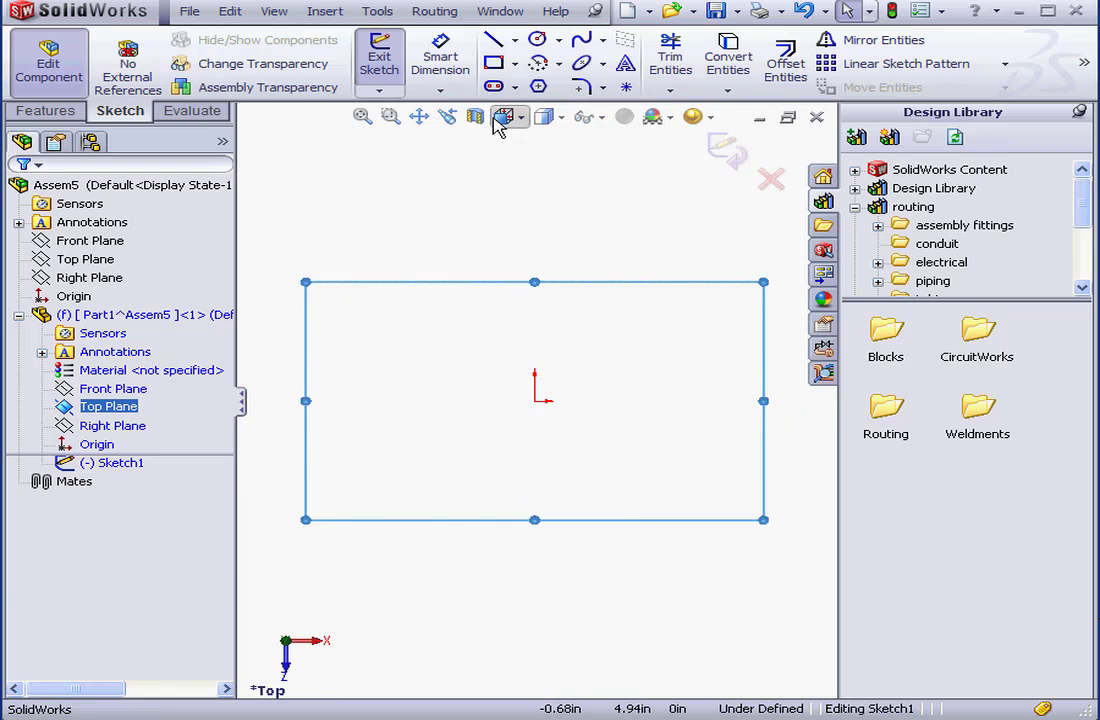
Sketch a rectangle around the origin, a circle at the origin, and a corner-to-corner diagonal centerline
key("r")
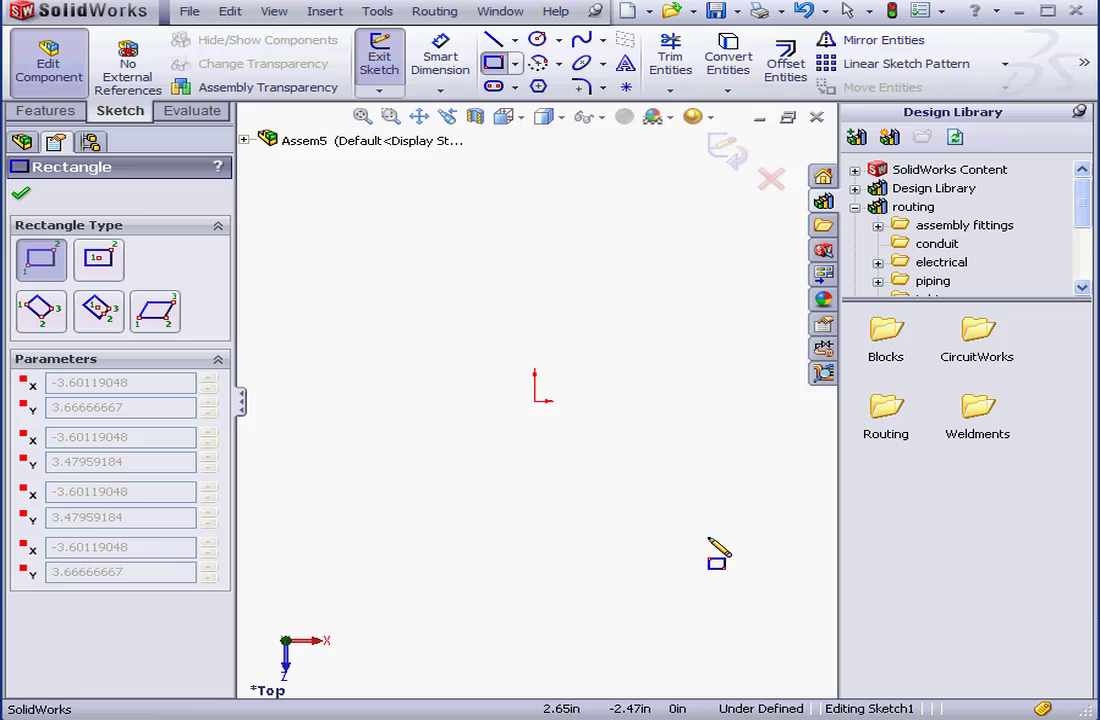
left_click(310, 221)
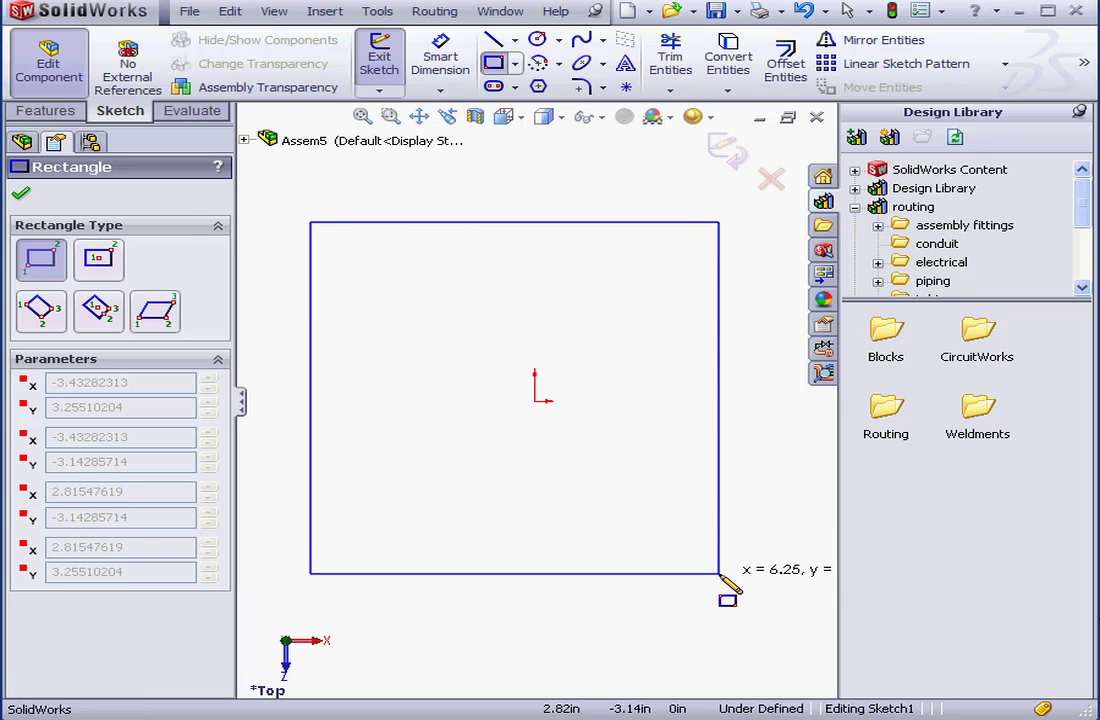
left_click(719, 573)
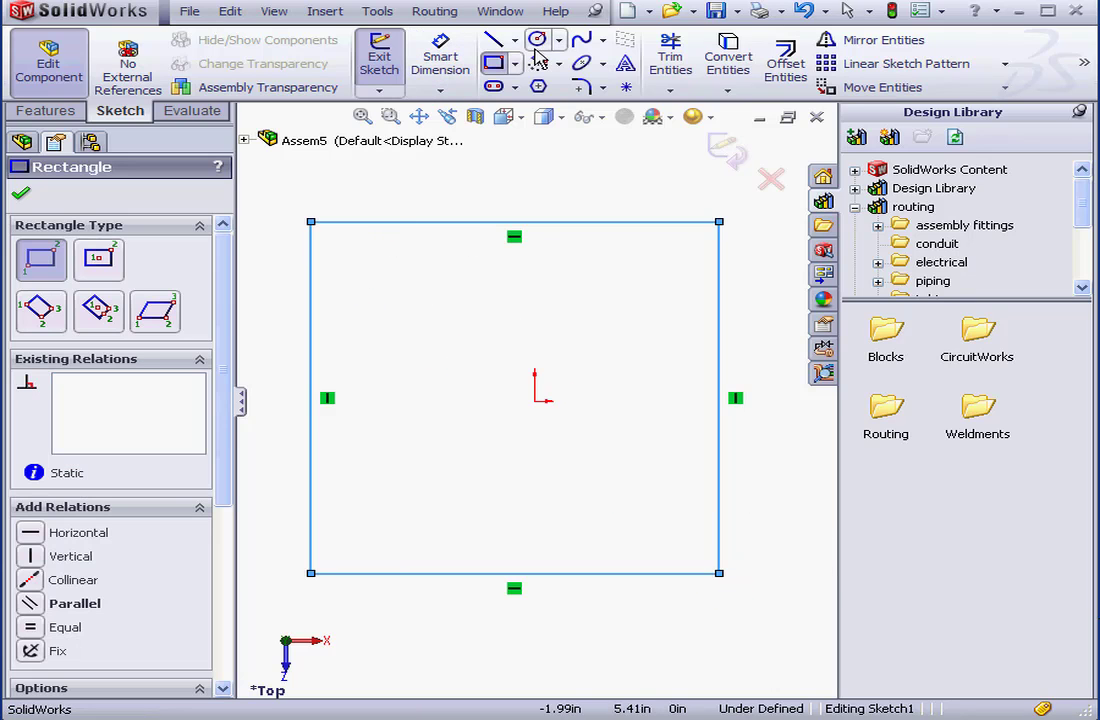
left_click(537, 38)
left_click(535, 401)
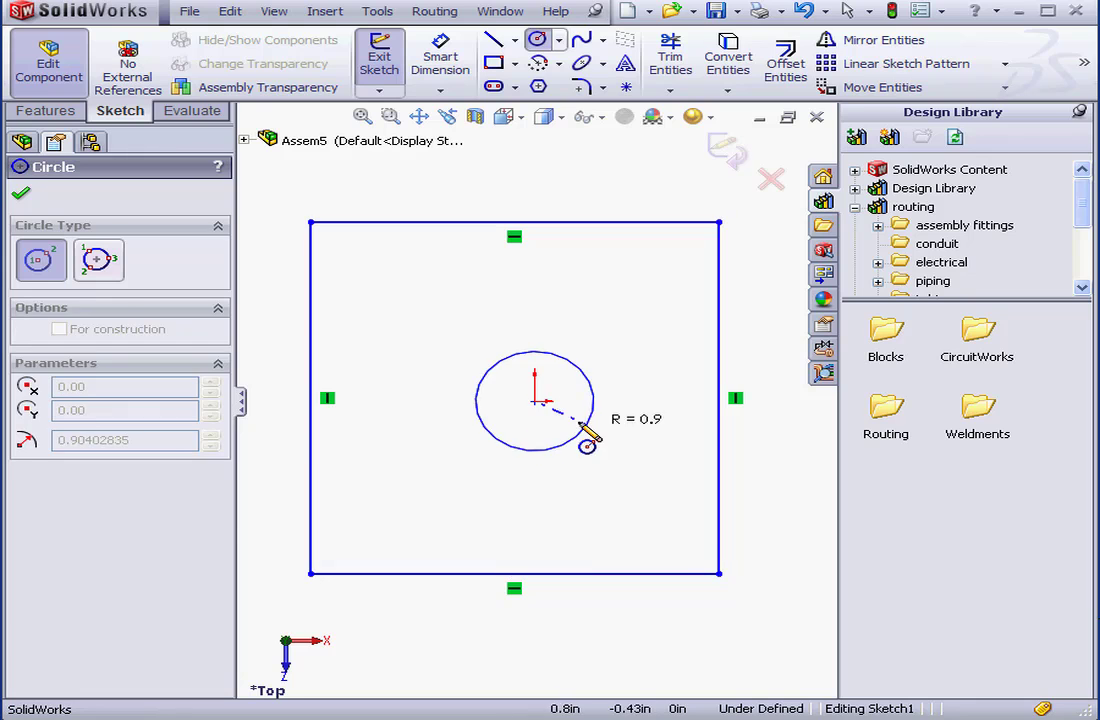
left_click(608, 423)
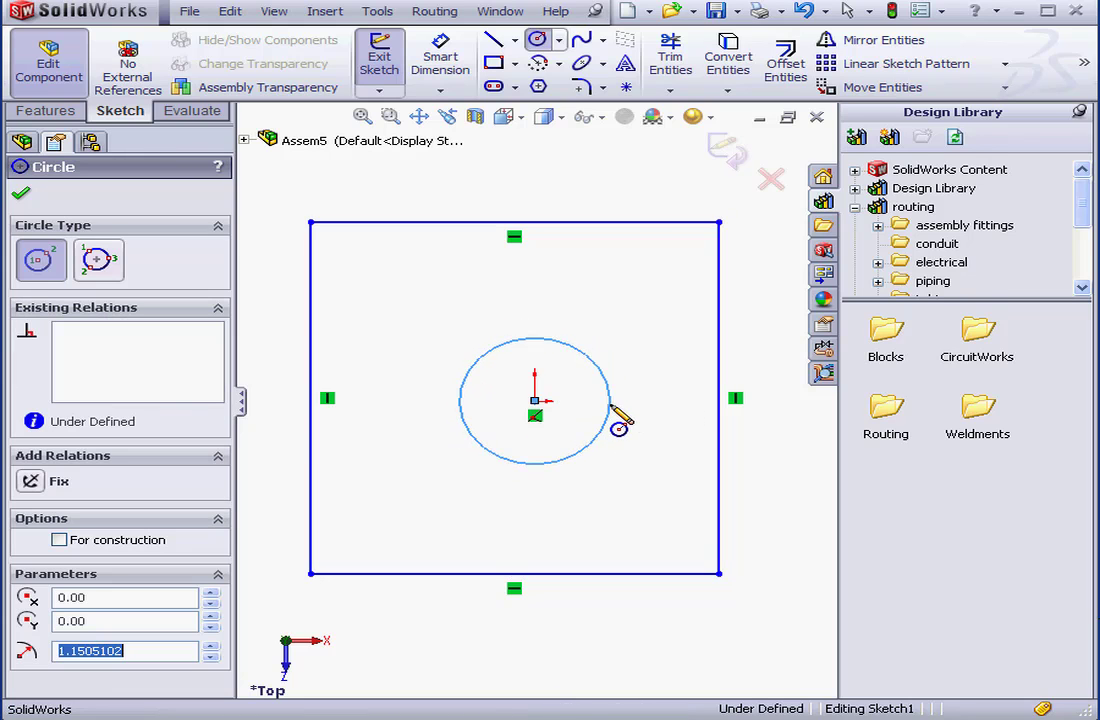
left_click(514, 40)
left_click(540, 84)
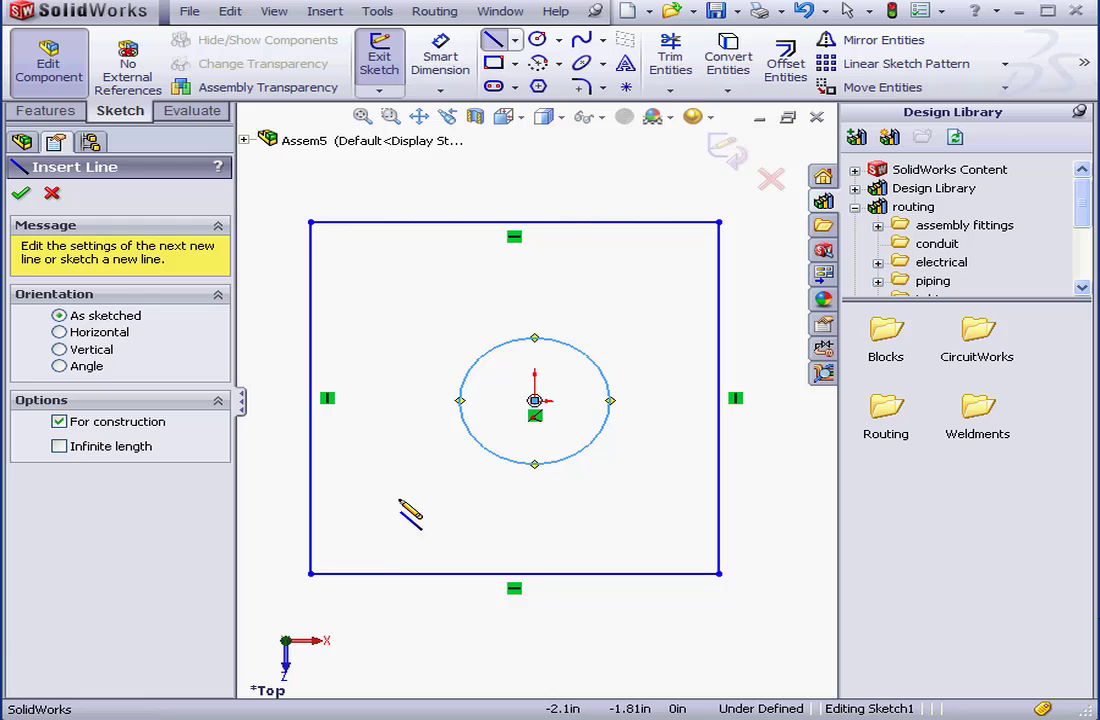
left_click(312, 573)
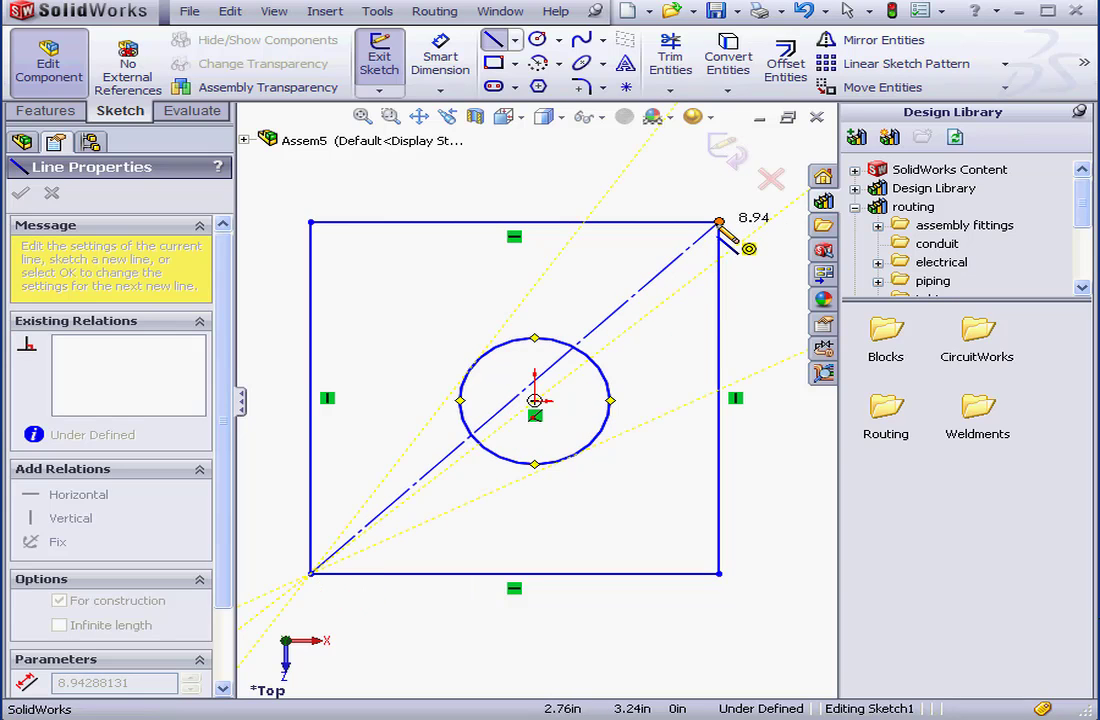
left_click(719, 222)
right_click(680, 335)
left_click(727, 344)
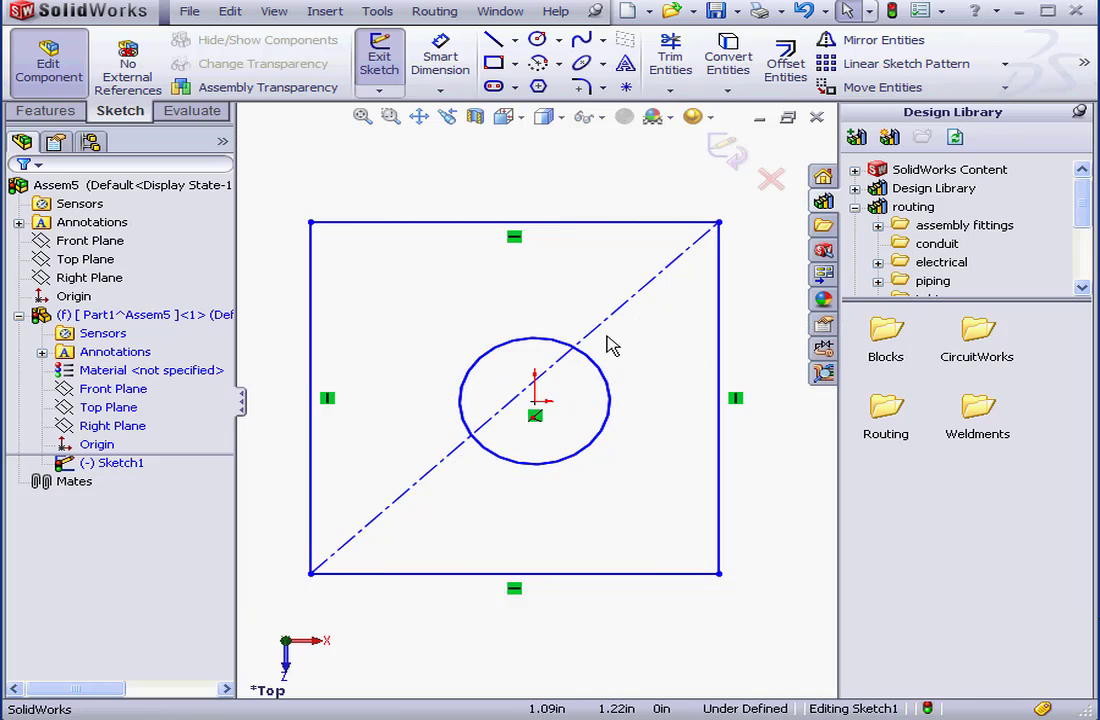
Add a Midpoint relation placing the circle centre on the diagonal centerline
left_click(602, 326)
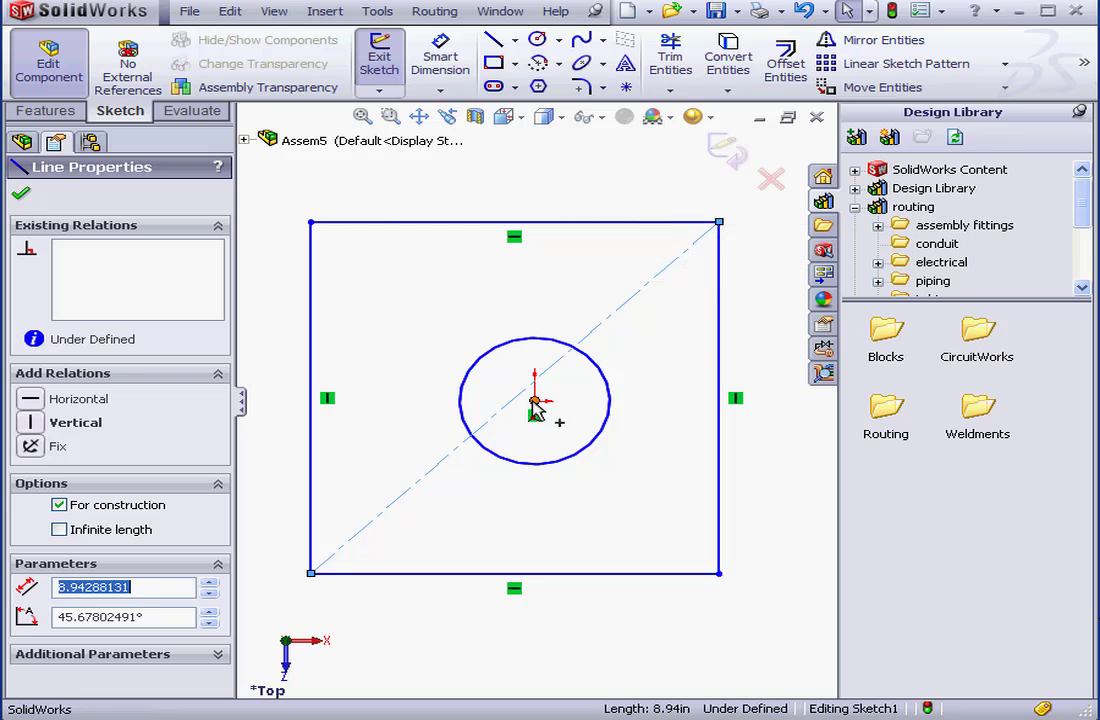
left_click(534, 401, "ctrl")
left_click(30, 518)
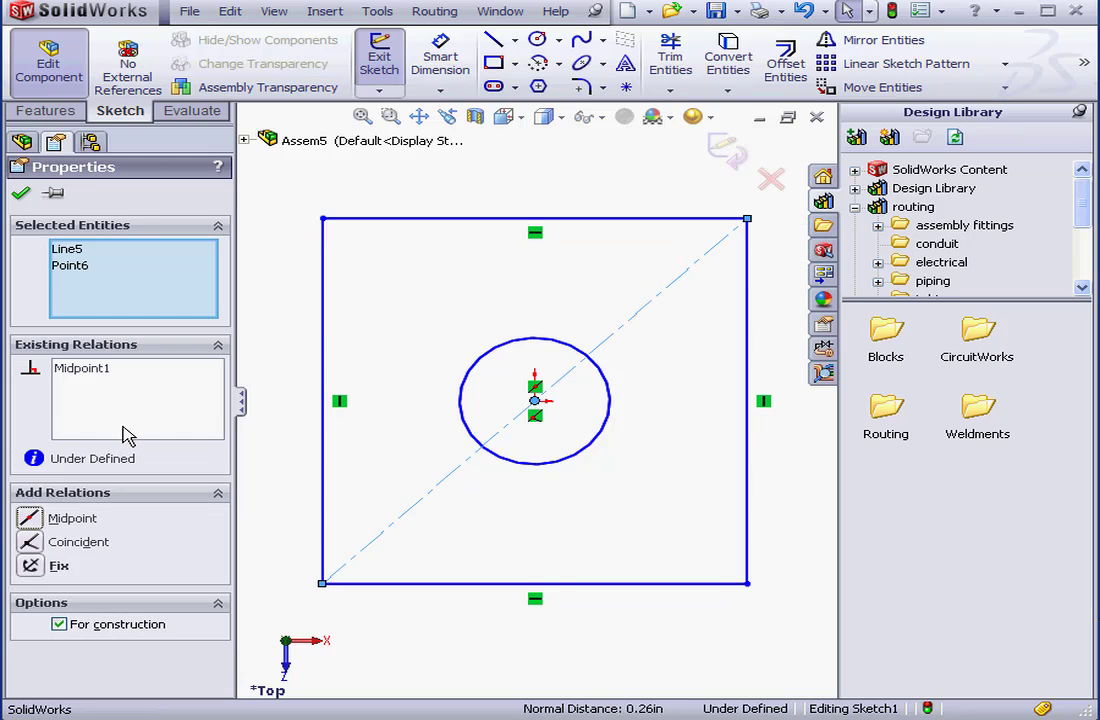
left_click(22, 193)
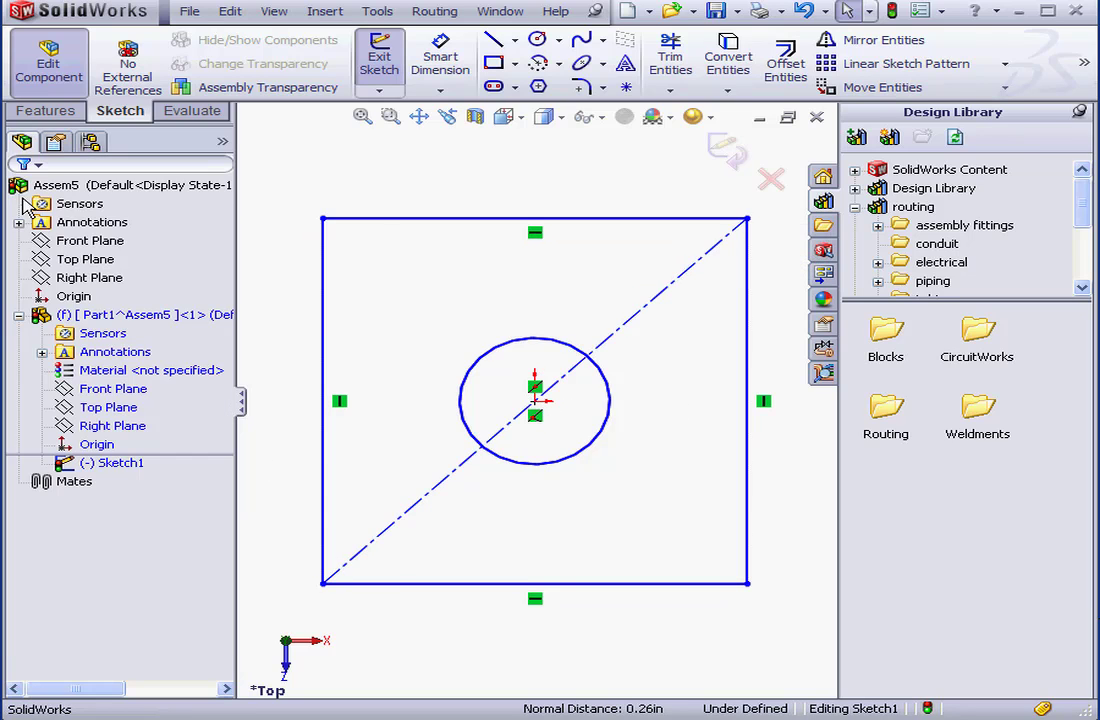
Dimension the circle's diameter to 50.8 mm
left_click(440, 62)
left_click(531, 349)
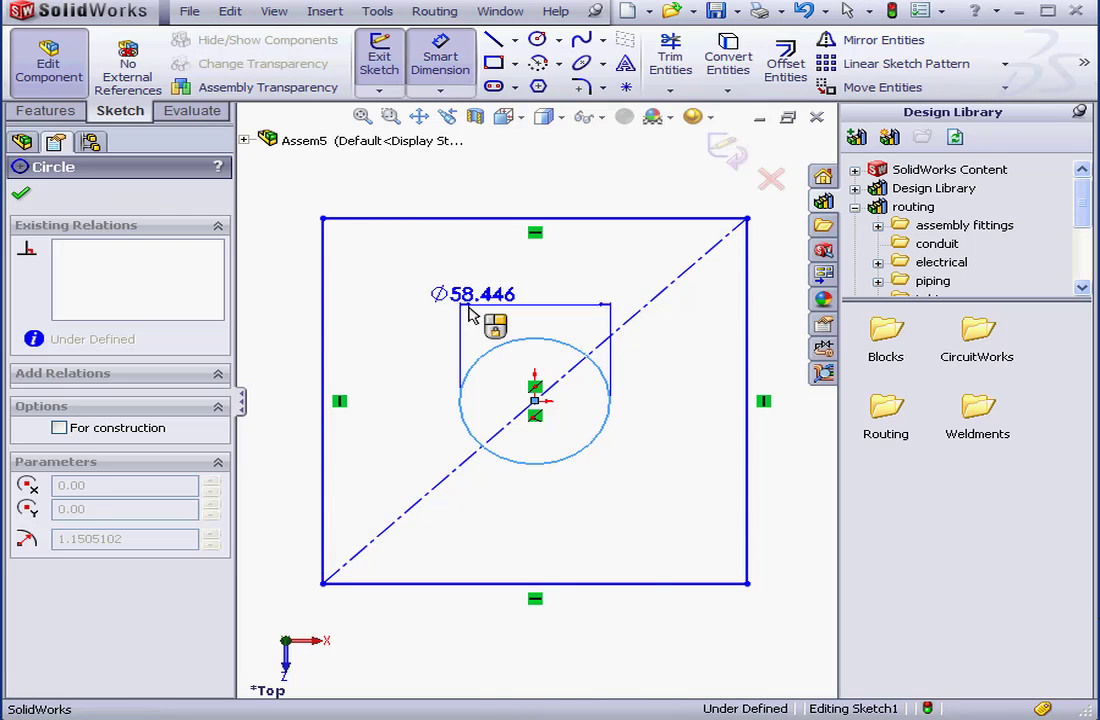
left_click(511, 310)
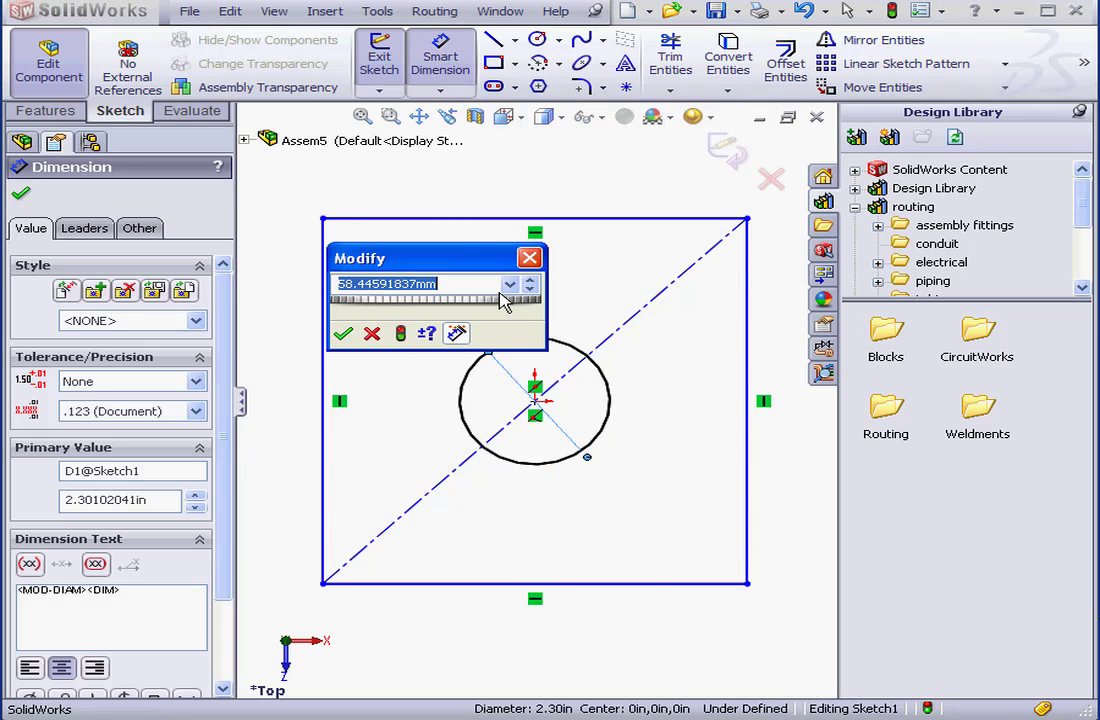
type("50")
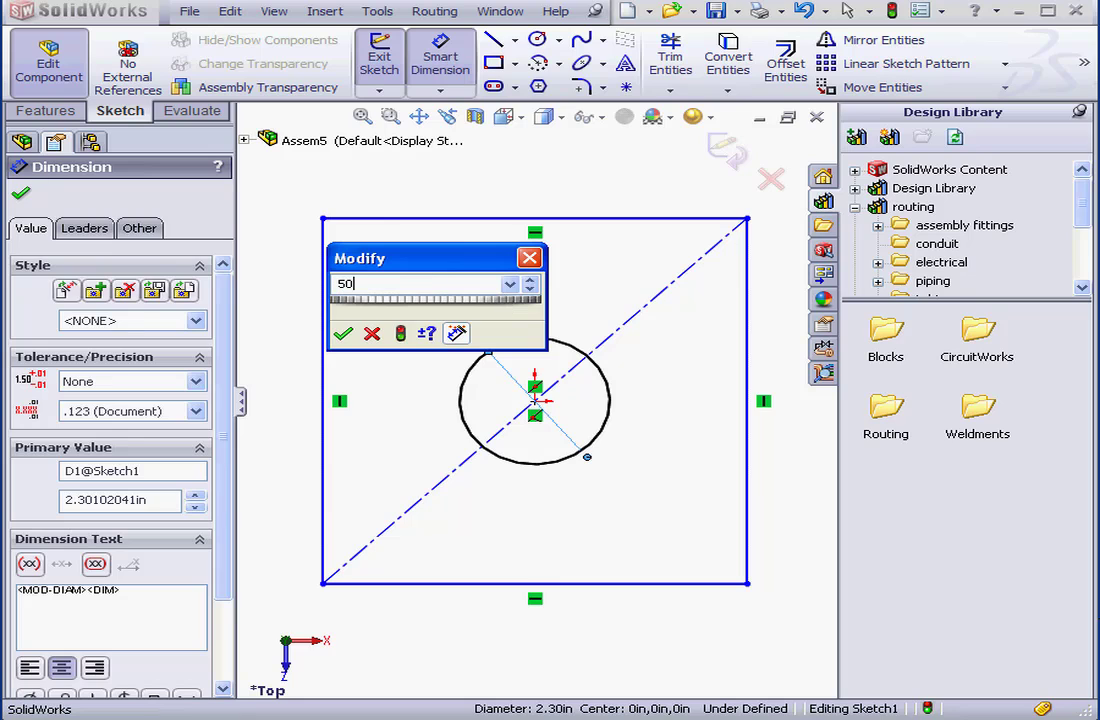
type(".8")
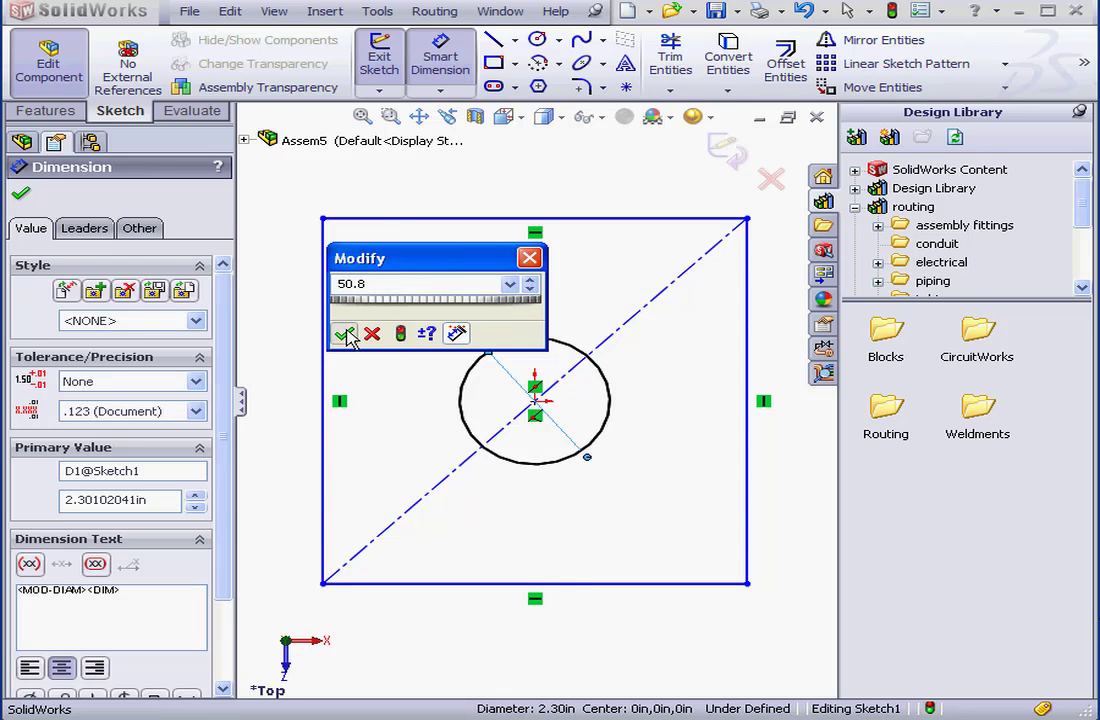
left_click(343, 333)
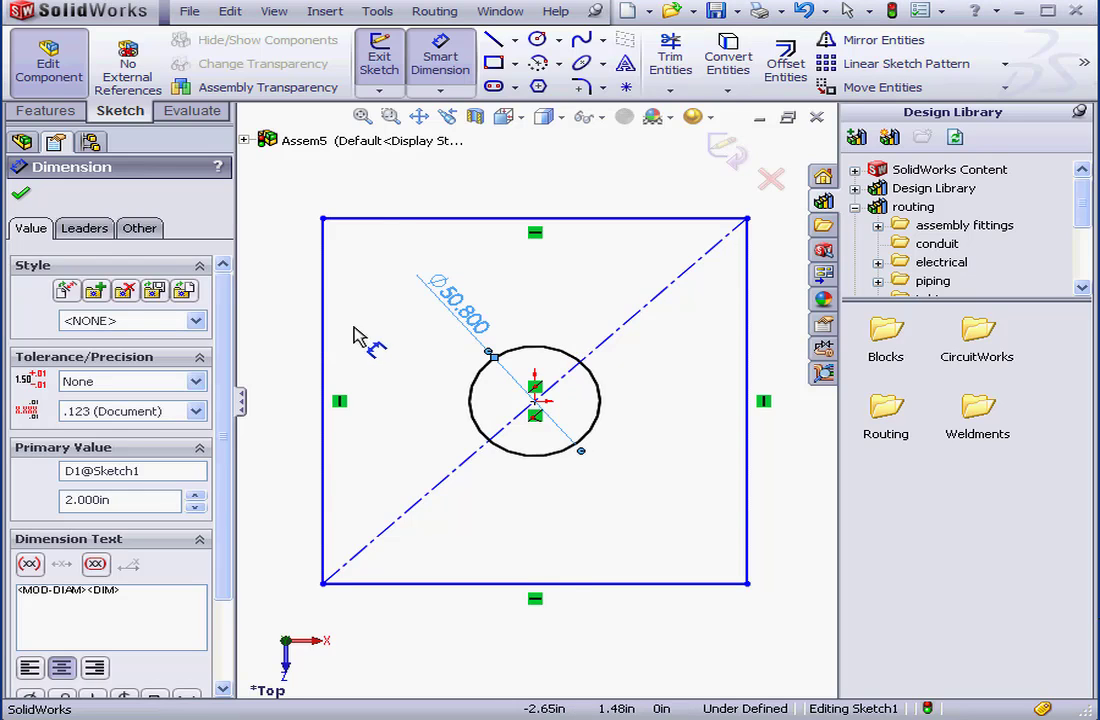
left_click(446, 55)
Enlarge the rectangle toward the lower right, exit the sketch, and switch to Isometric view
key("f")
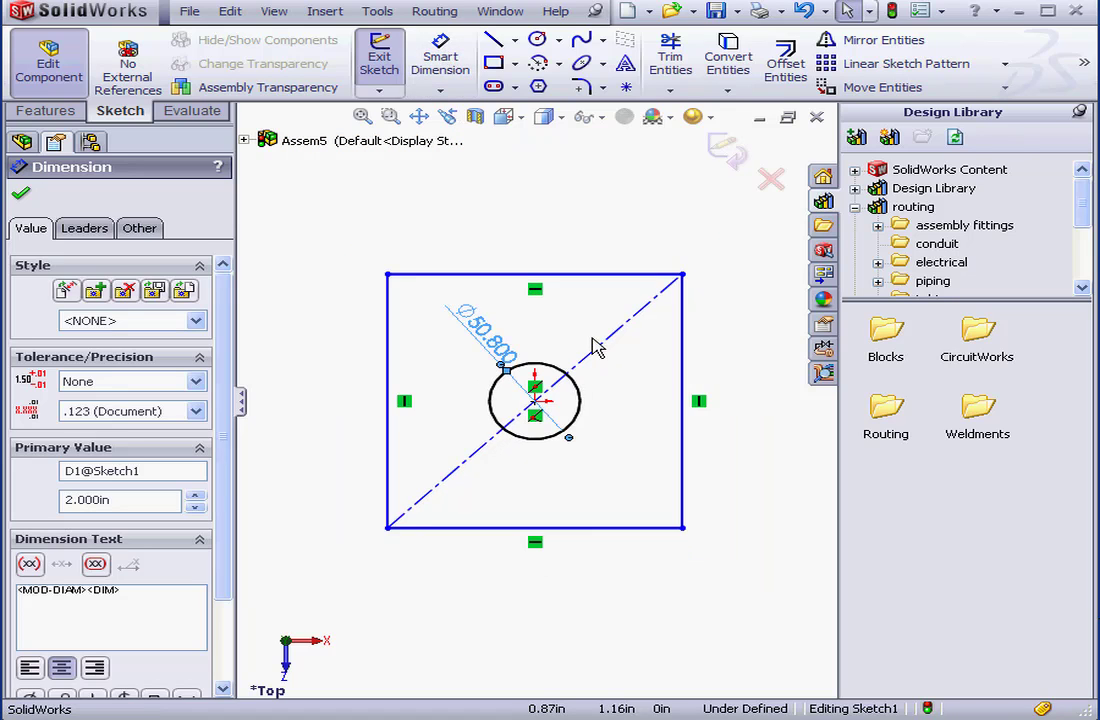
left_click_drag(659, 512, 806, 590)
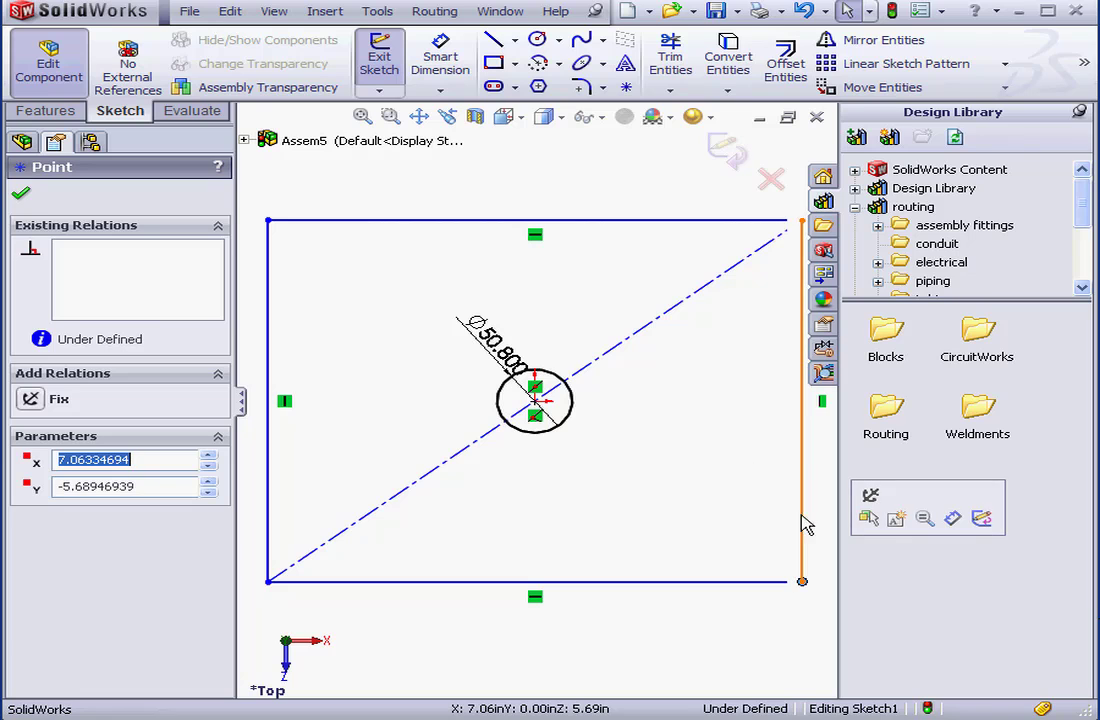
left_click(739, 163)
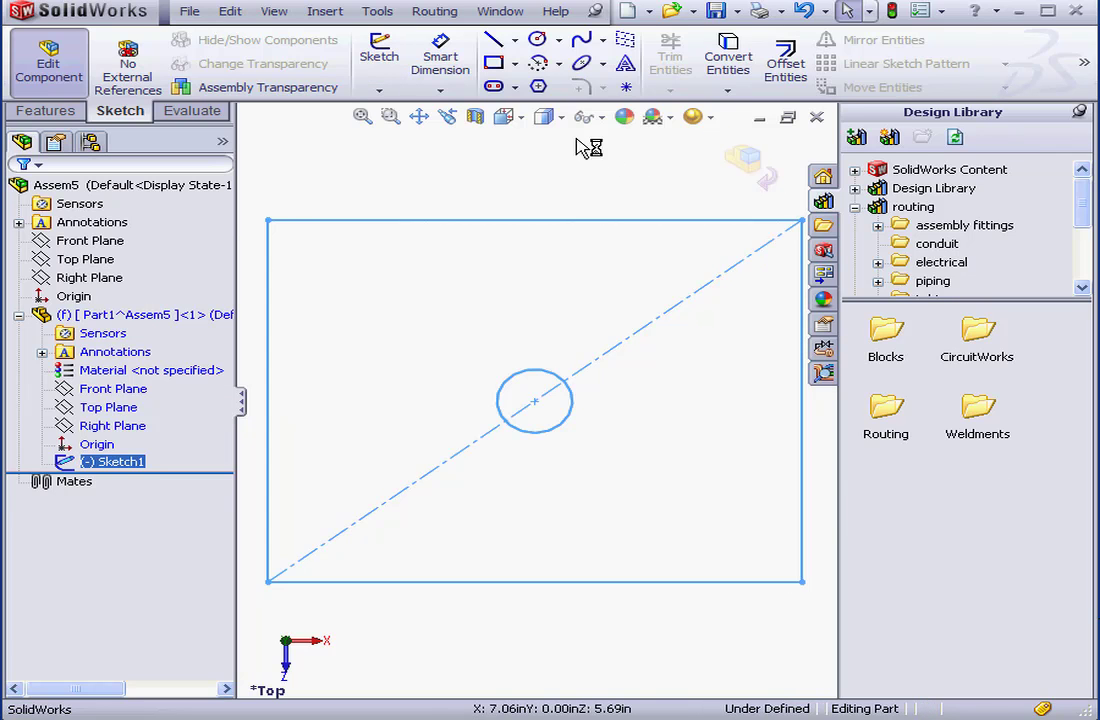
left_click(528, 121)
left_click(567, 142)
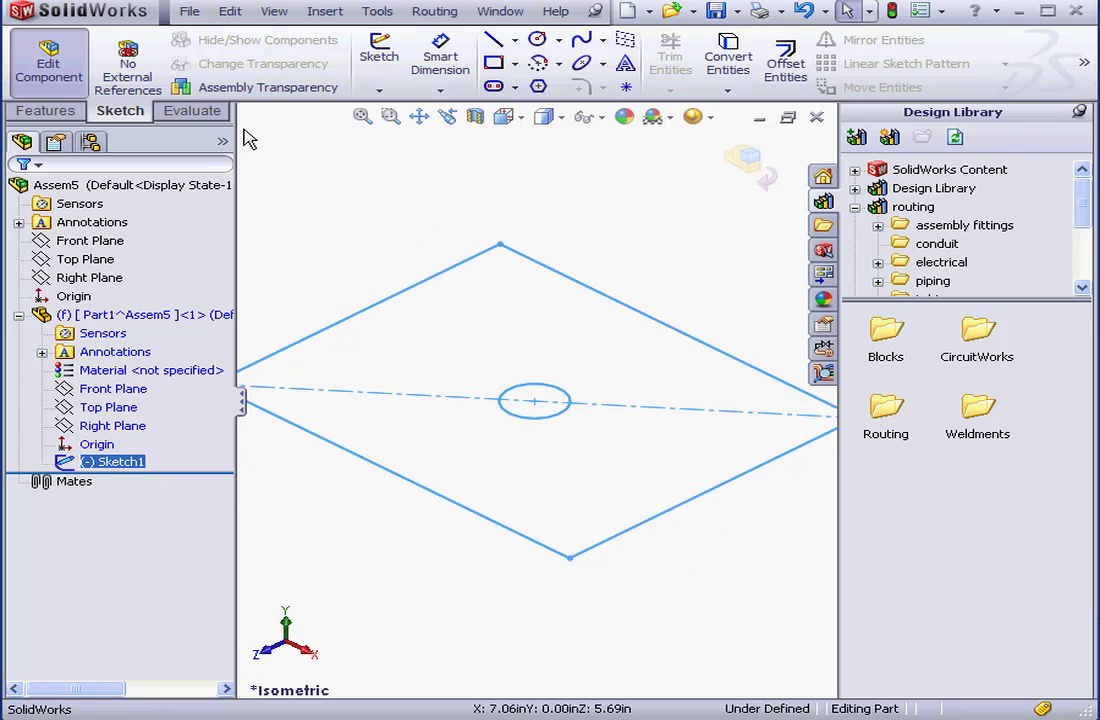
Extrude the sketch into a flat plate with a central hole and return to the assembly
left_click(55, 110)
left_click(394, 66)
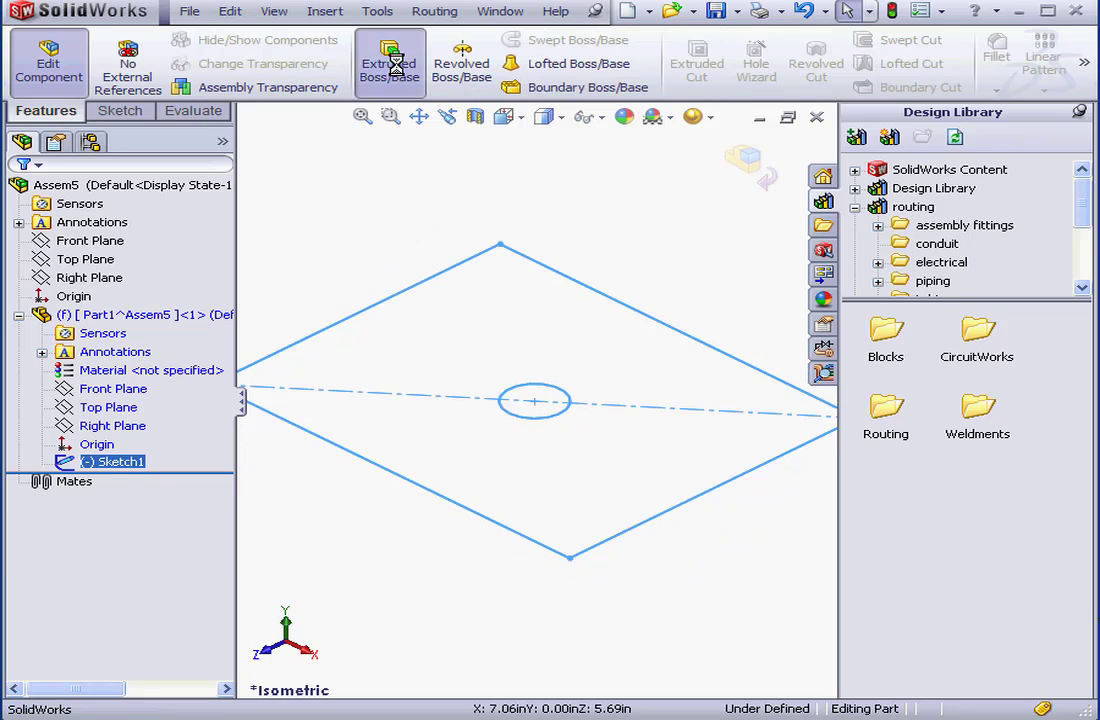
left_click(731, 148)
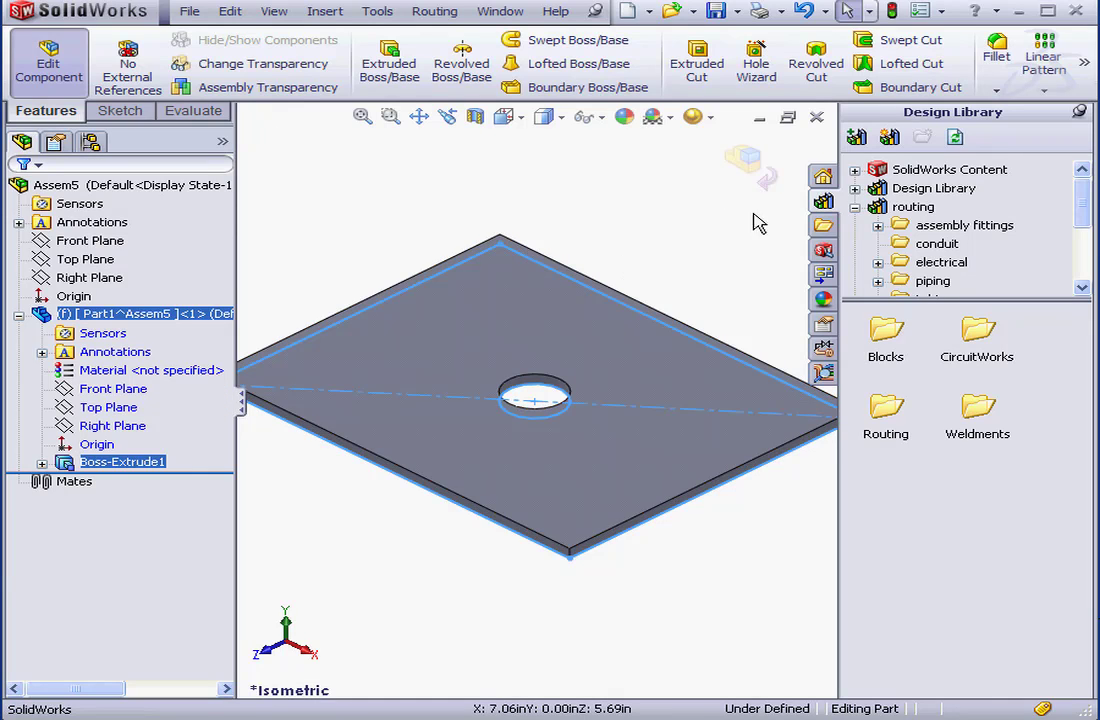
left_click(746, 158)
Drop My Flange from the Design Library flanges folder onto the plate's hole
scroll(1080, 220, "down", 1)
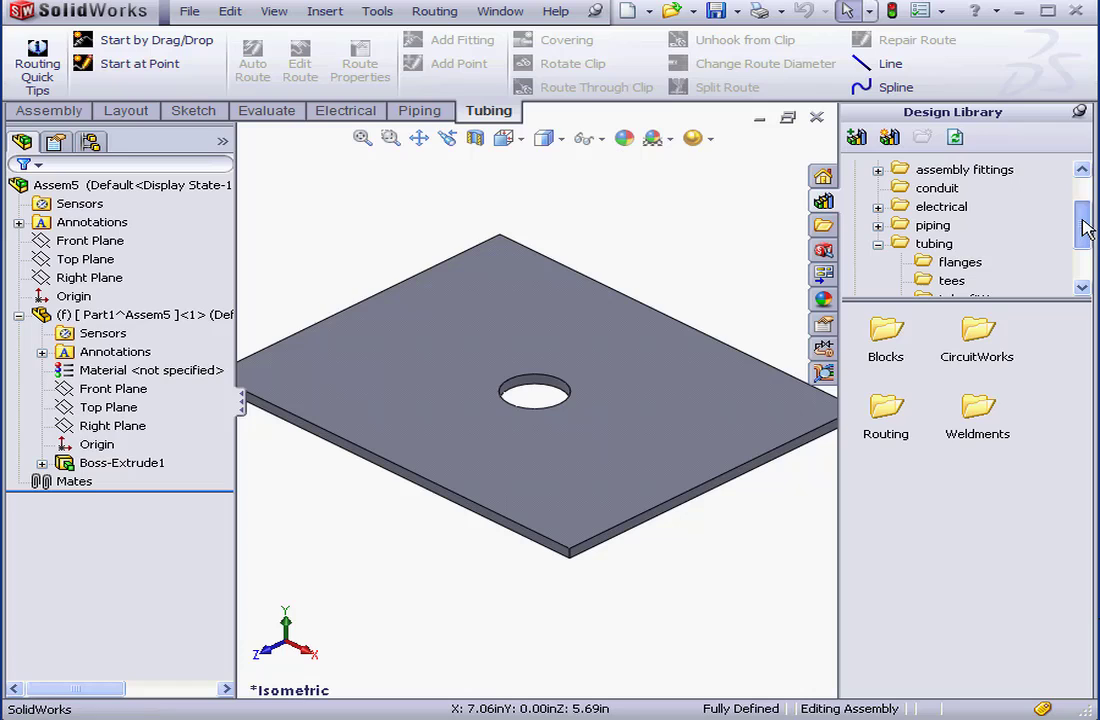
left_click(960, 262)
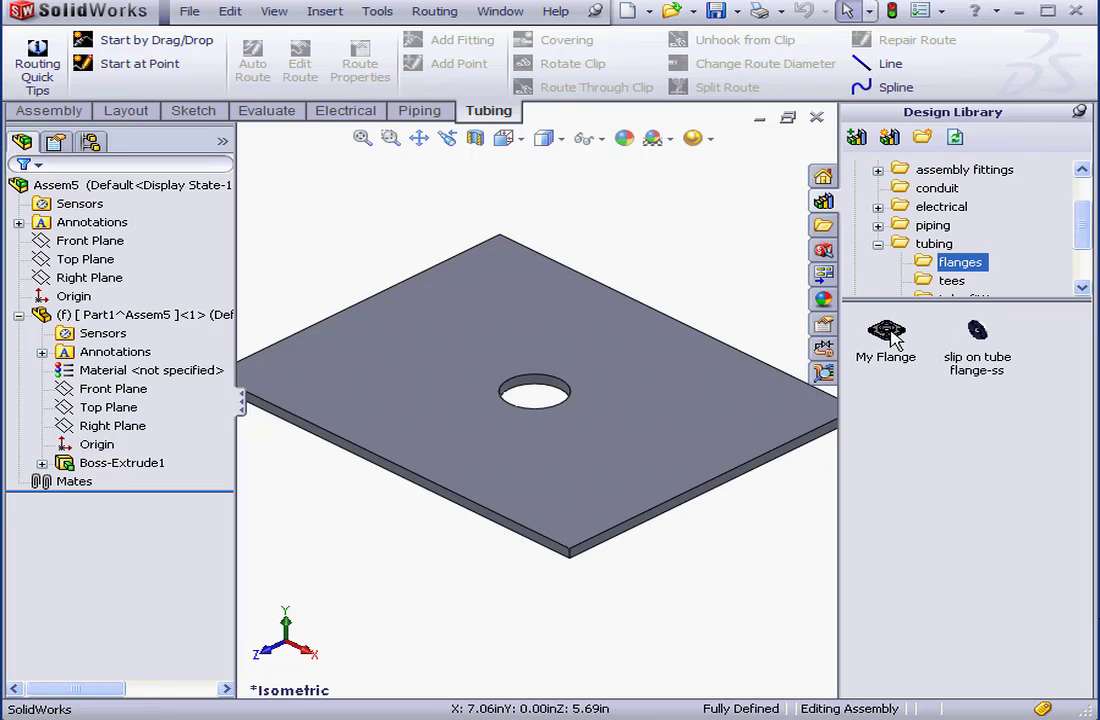
left_click_drag(893, 337, 564, 358)
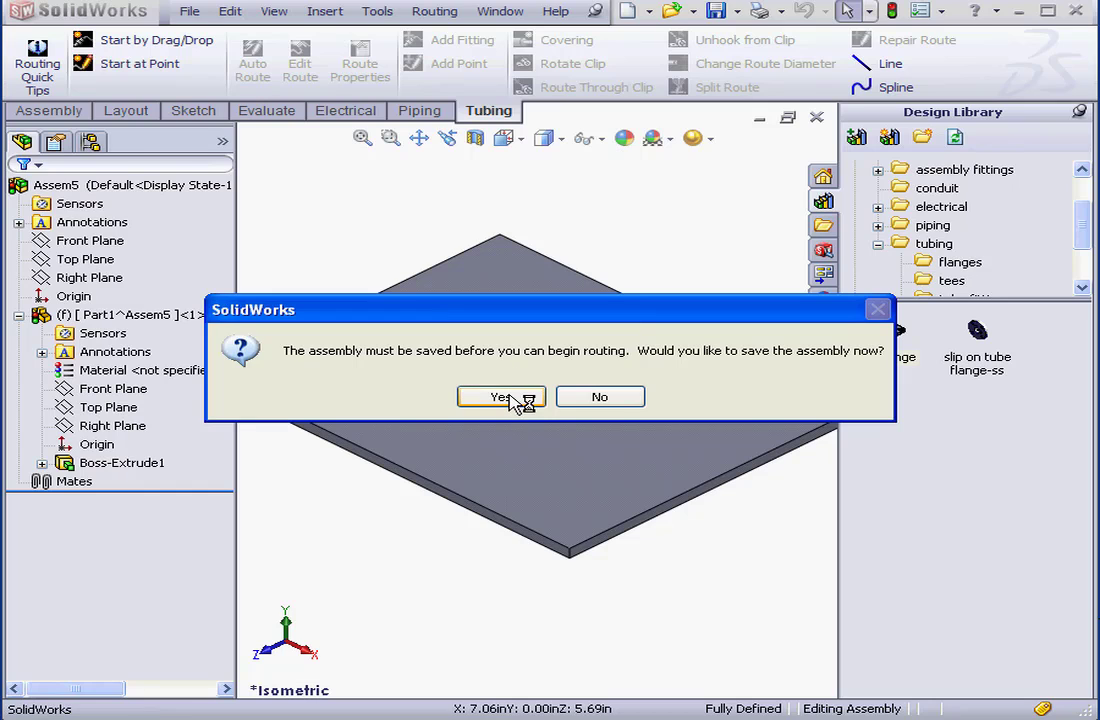
Save the assembly as 96, storing the plate part externally
left_click(502, 397)
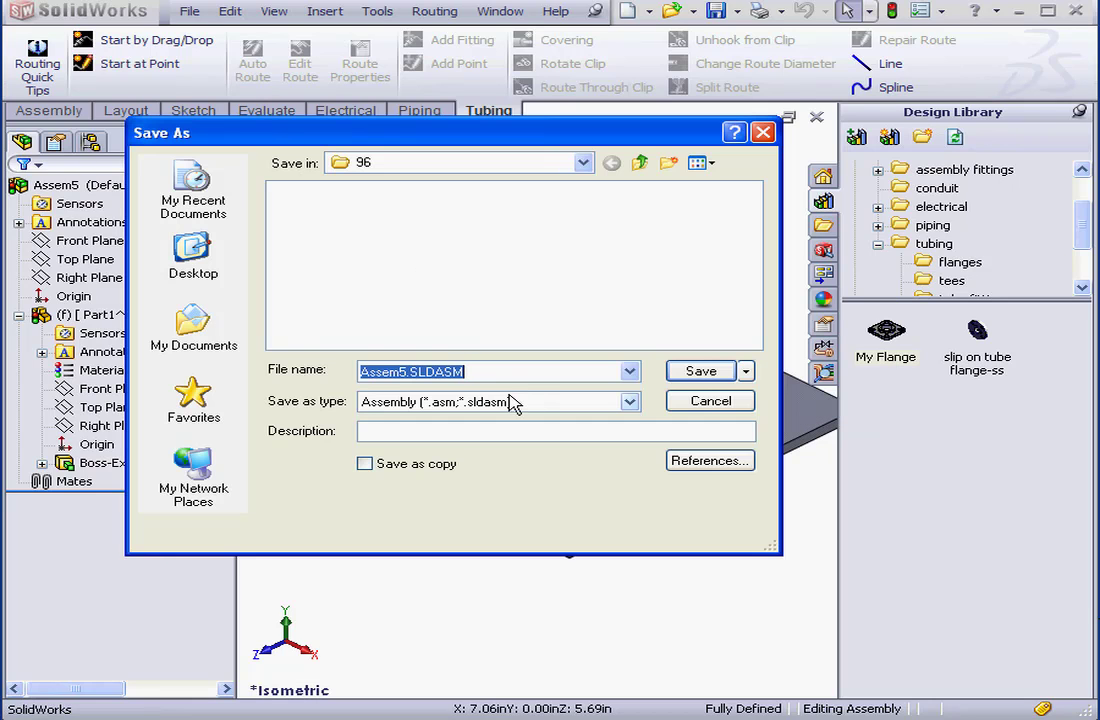
type("96")
left_click(697, 371)
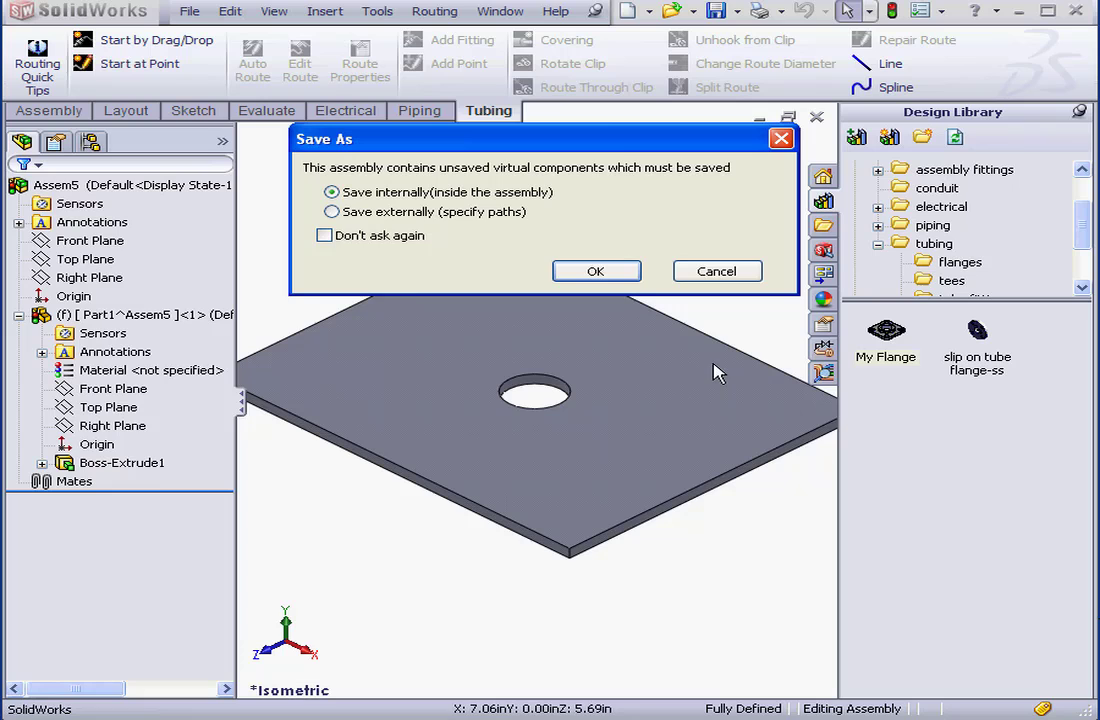
left_click(409, 213)
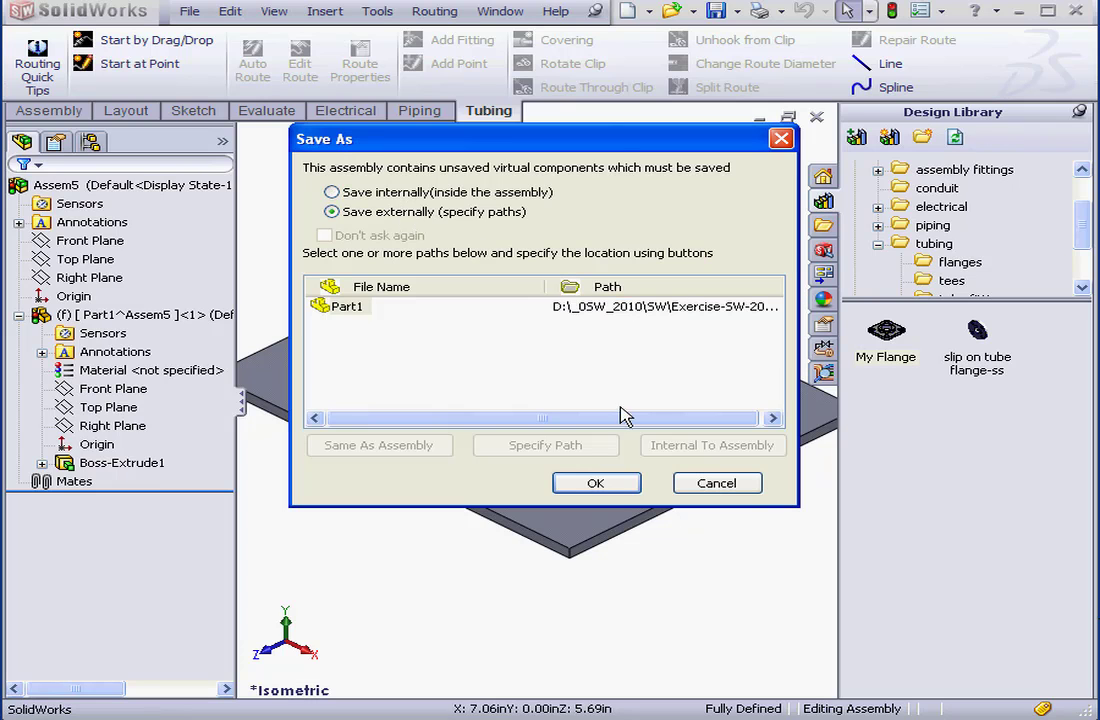
left_click(615, 486)
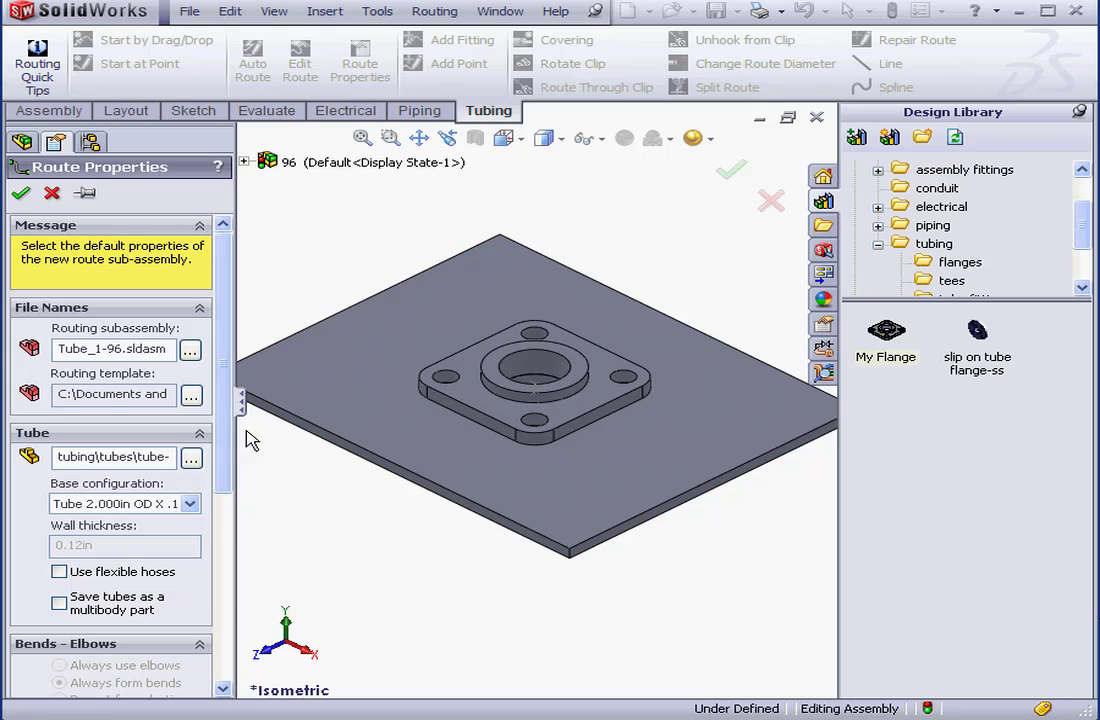
Choose the Tube 2.000in OD X .035in Wall configuration and accept the route properties
left_click(190, 503)
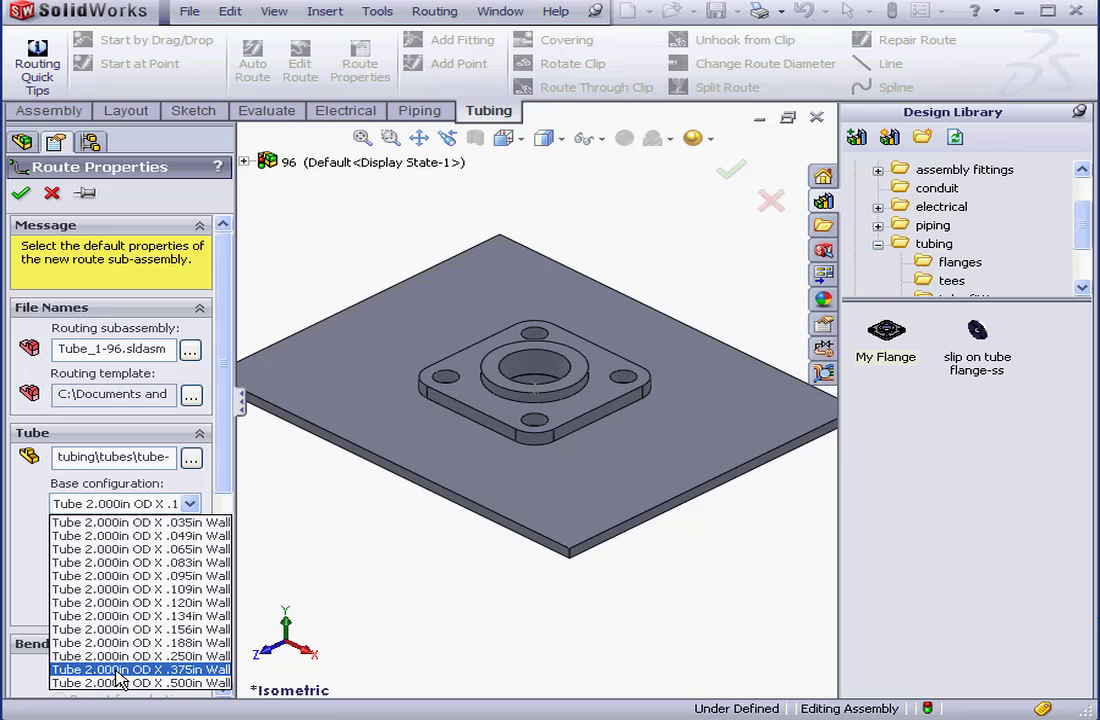
left_click(128, 524)
left_click_drag(230, 474, 228, 621)
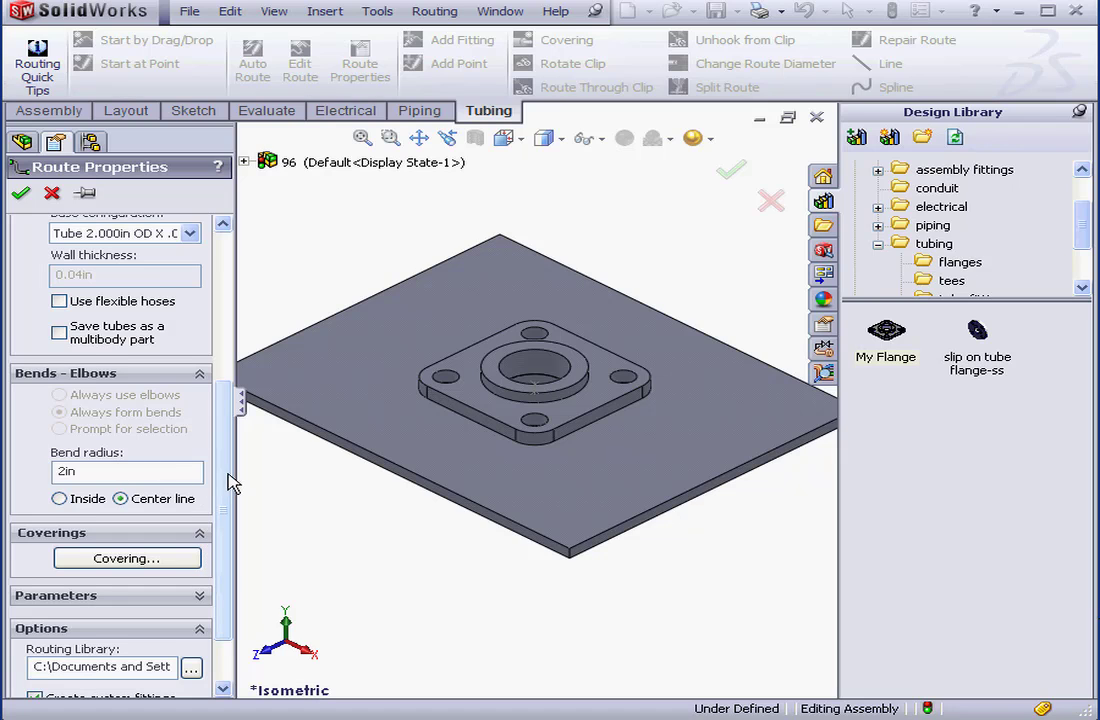
left_click_drag(228, 482, 229, 337)
left_click(22, 195)
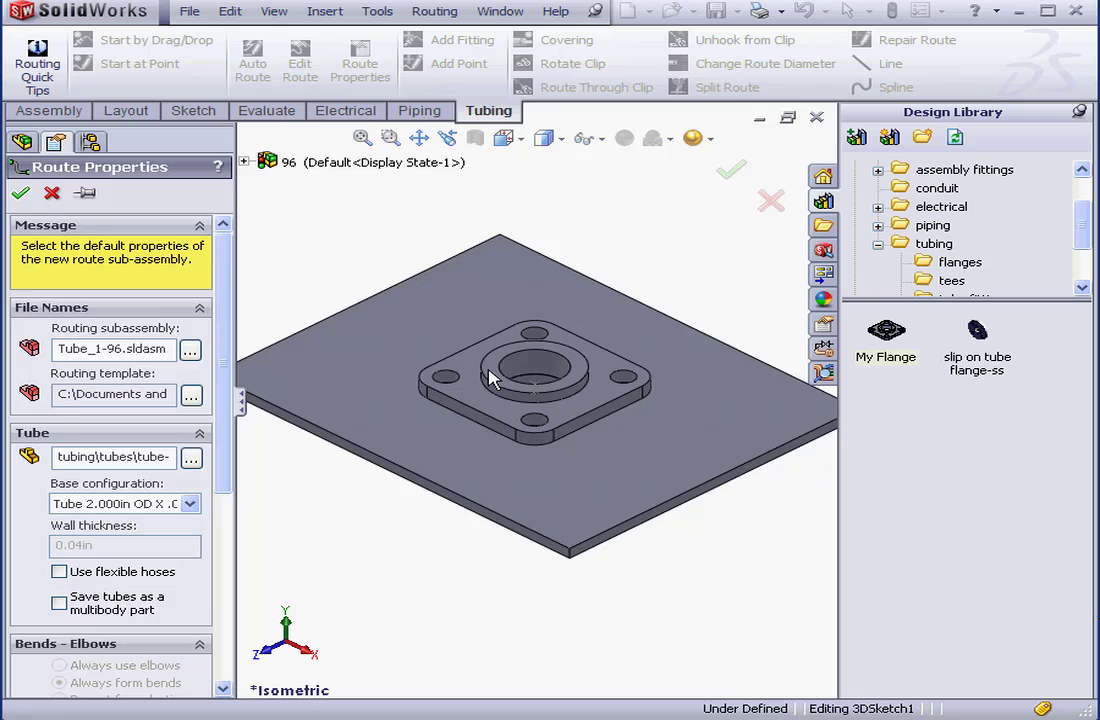
Extend the tube route straight up from the base flange
scroll(555, 380, "up", 5)
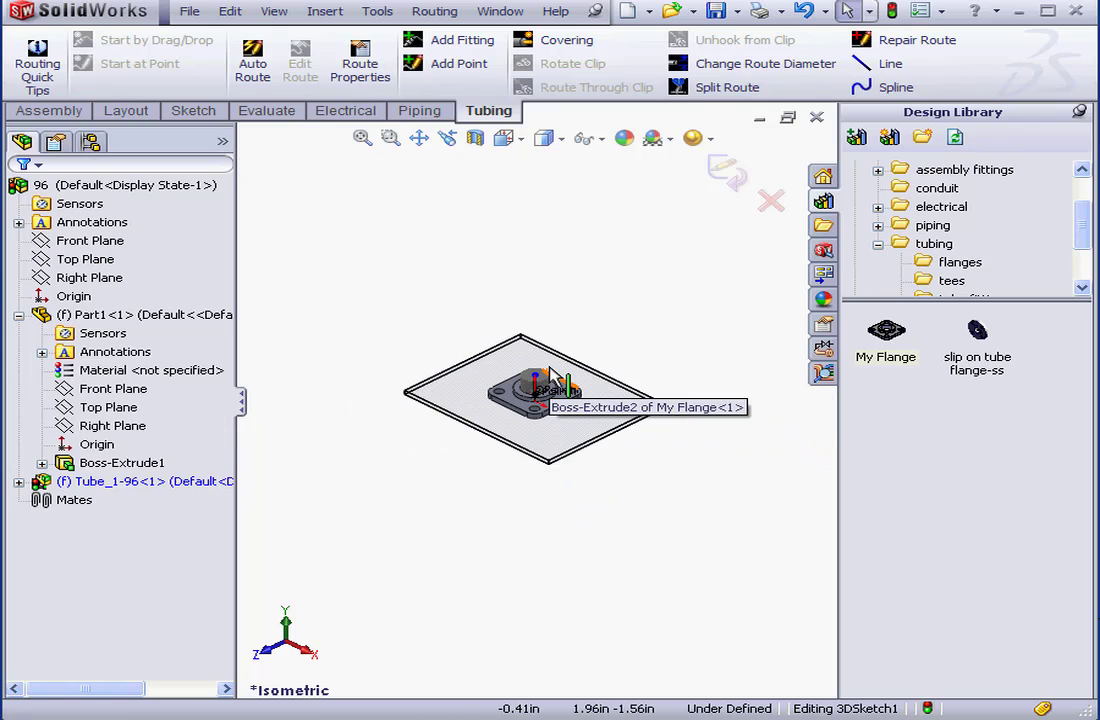
left_click_drag(530, 355, 420, 560)
left_click(421, 146)
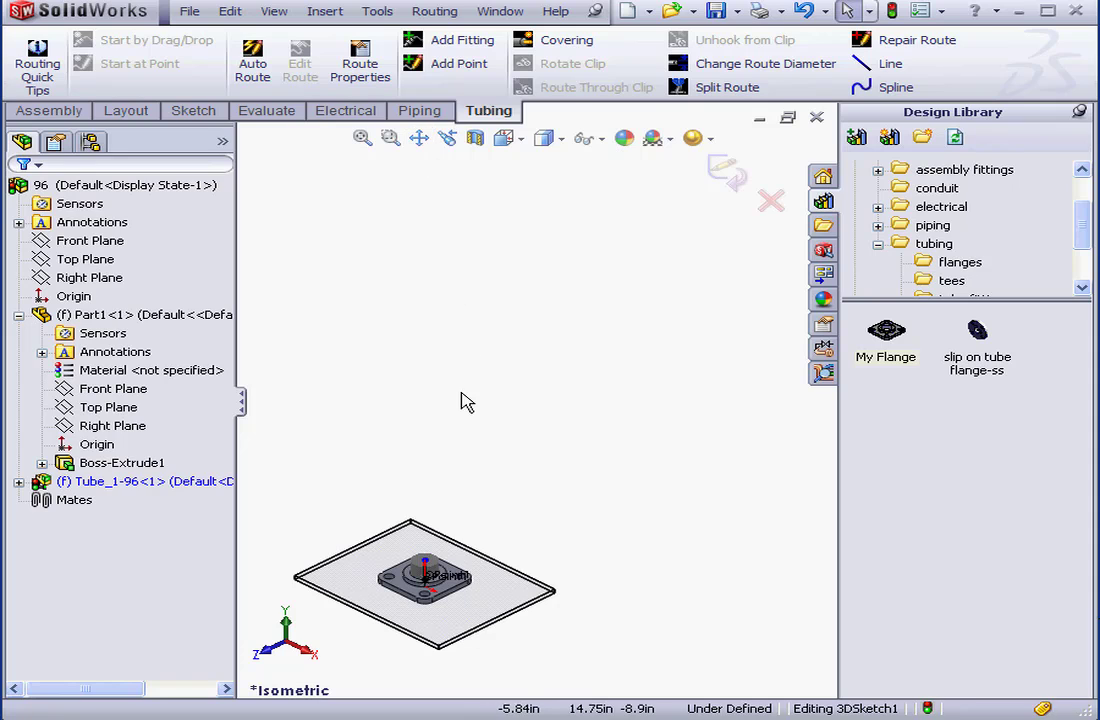
mouse_move(424, 566)
left_mouse_down()
mouse_move(449, 521)
mouse_move(420, 364)
left_mouse_up()
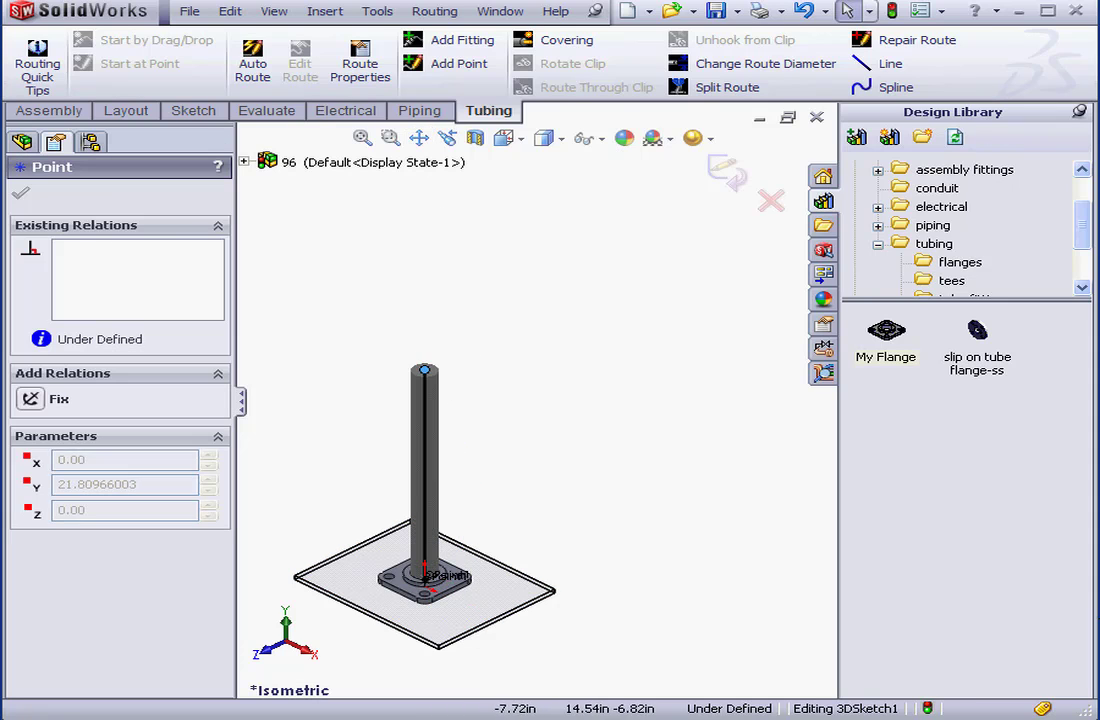
Sketch a horizontal route line from the tube top and place My Flange on its far end
left_click(193, 111)
left_click(148, 39)
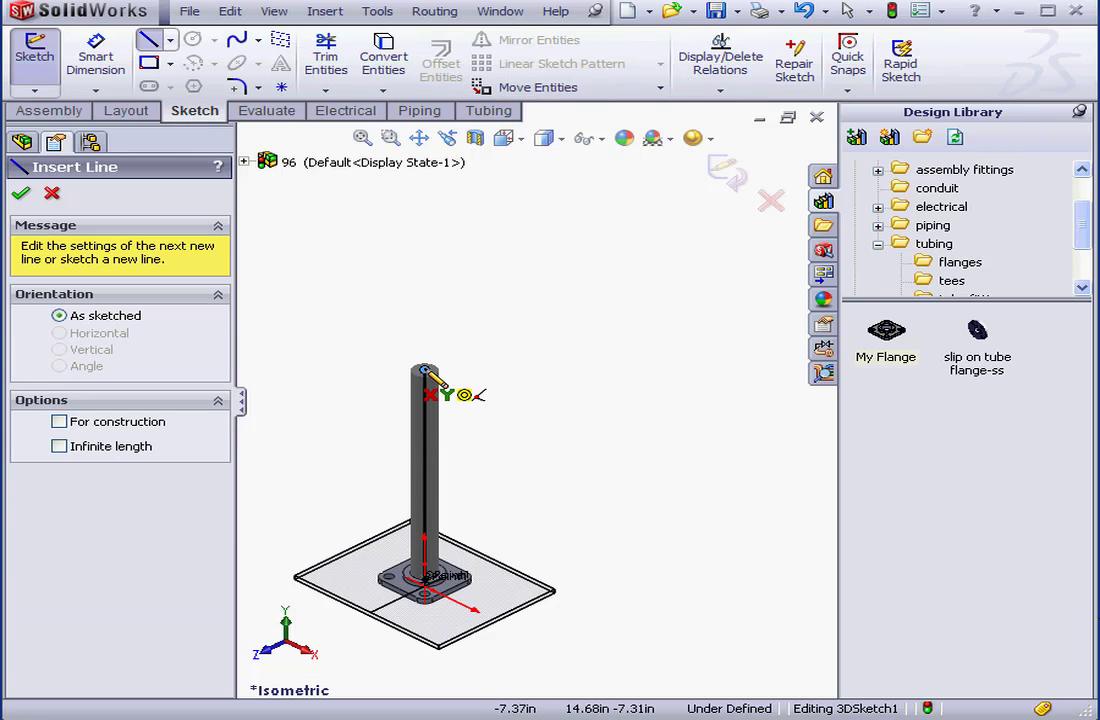
left_click(425, 370)
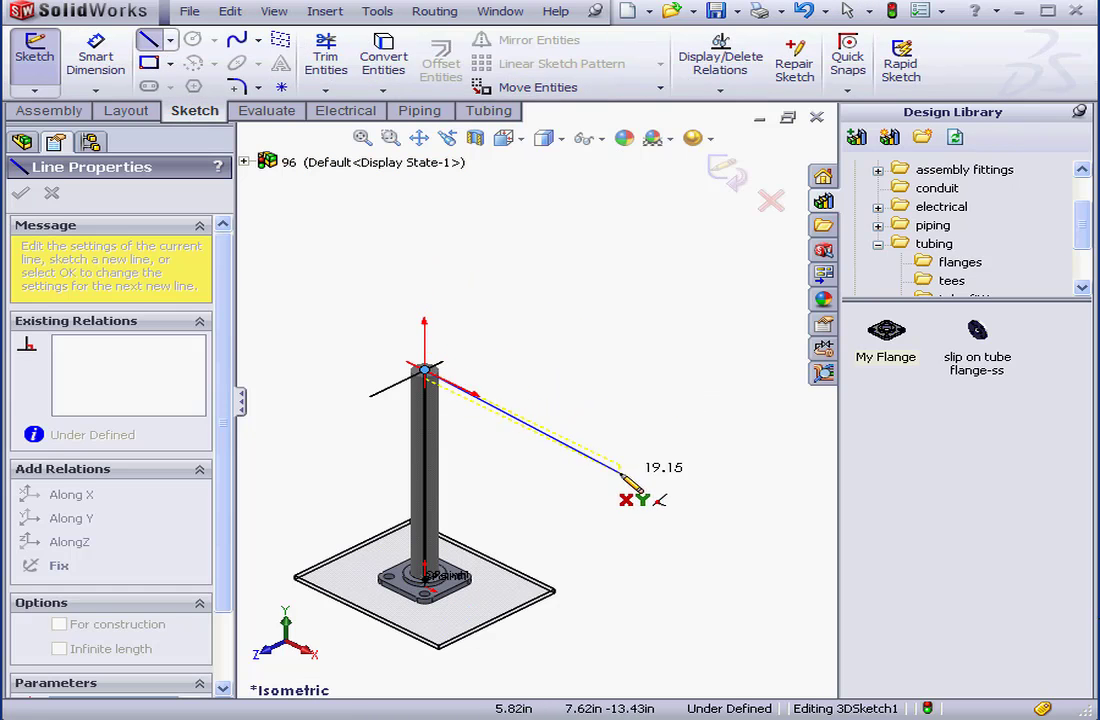
left_click(734, 520)
right_click(780, 260)
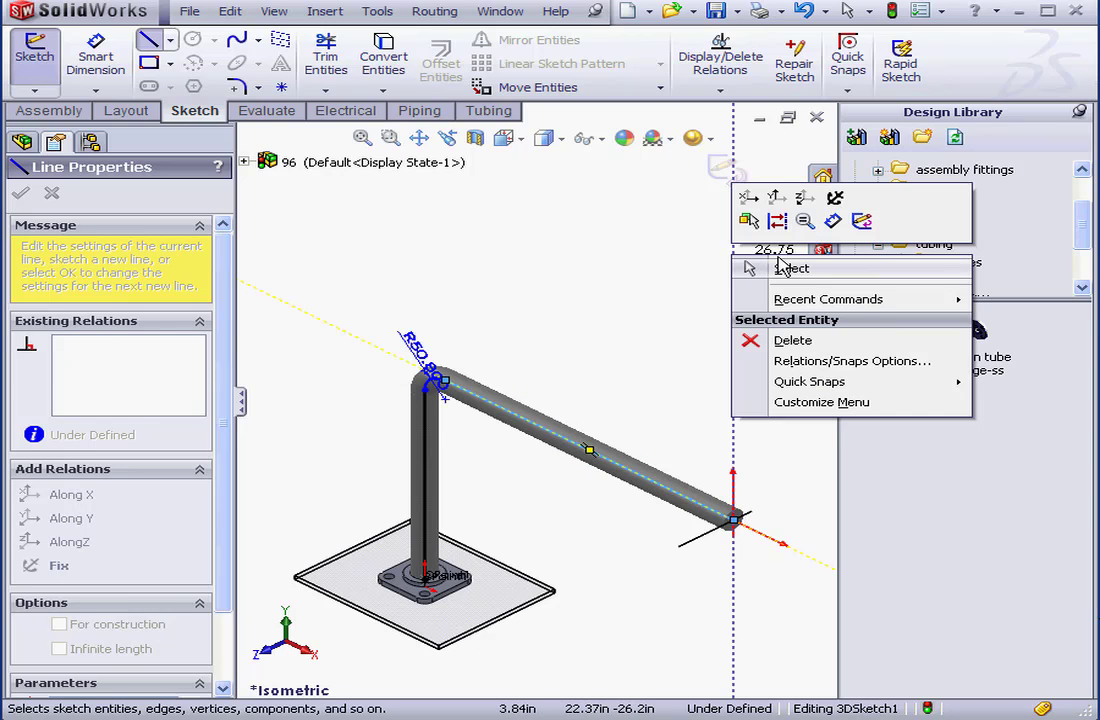
left_click(789, 270)
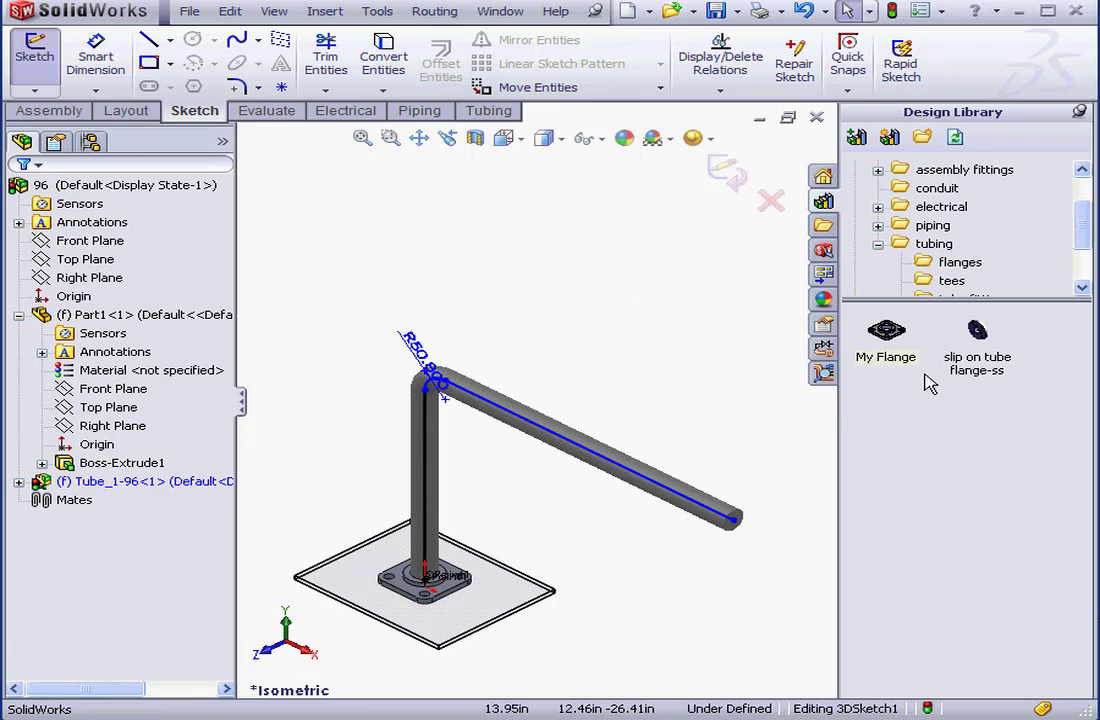
left_click_drag(889, 335, 736, 530)
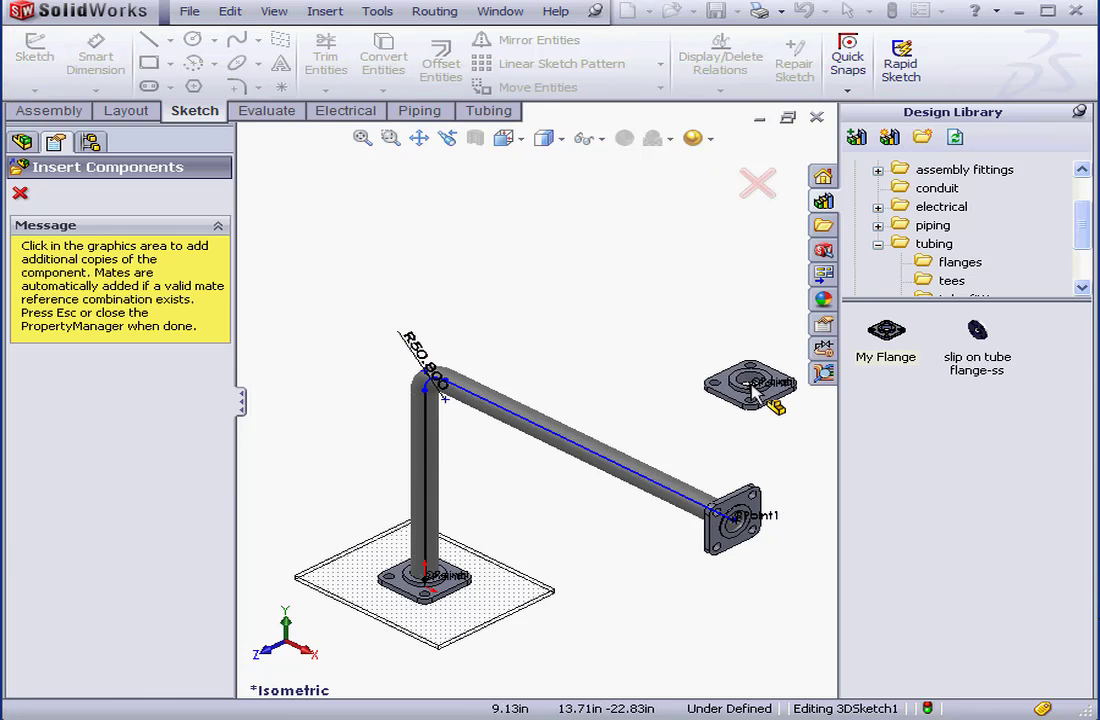
left_click(757, 183)
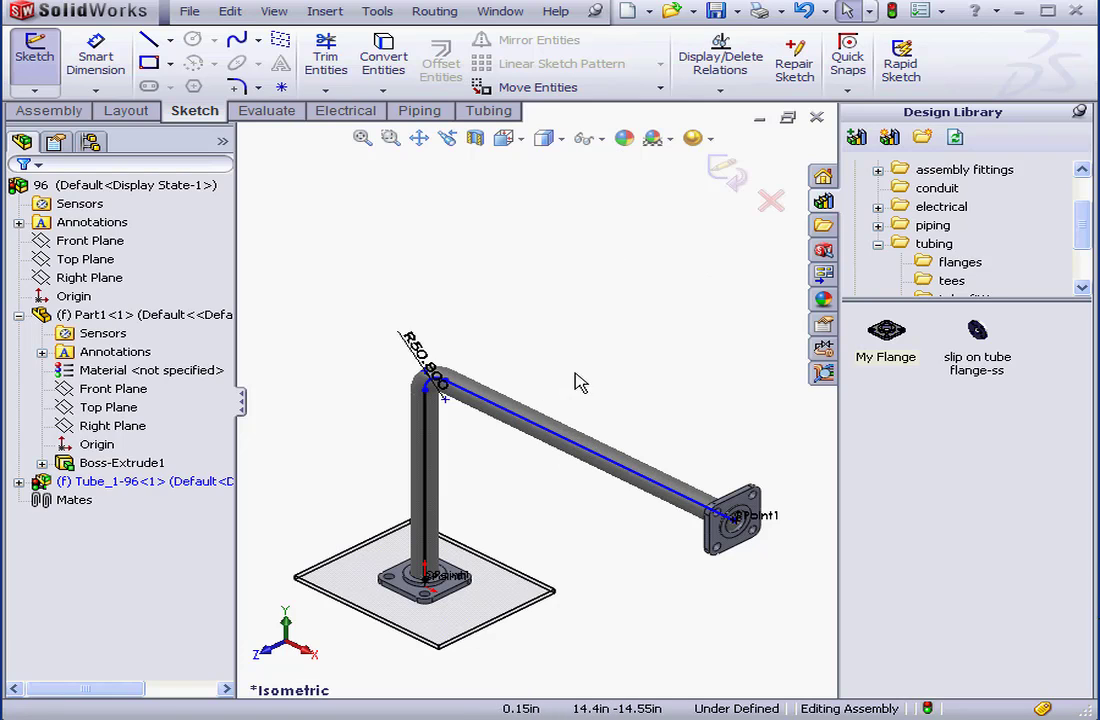
Split the horizontal route line at its midpoint
right_click(548, 432)
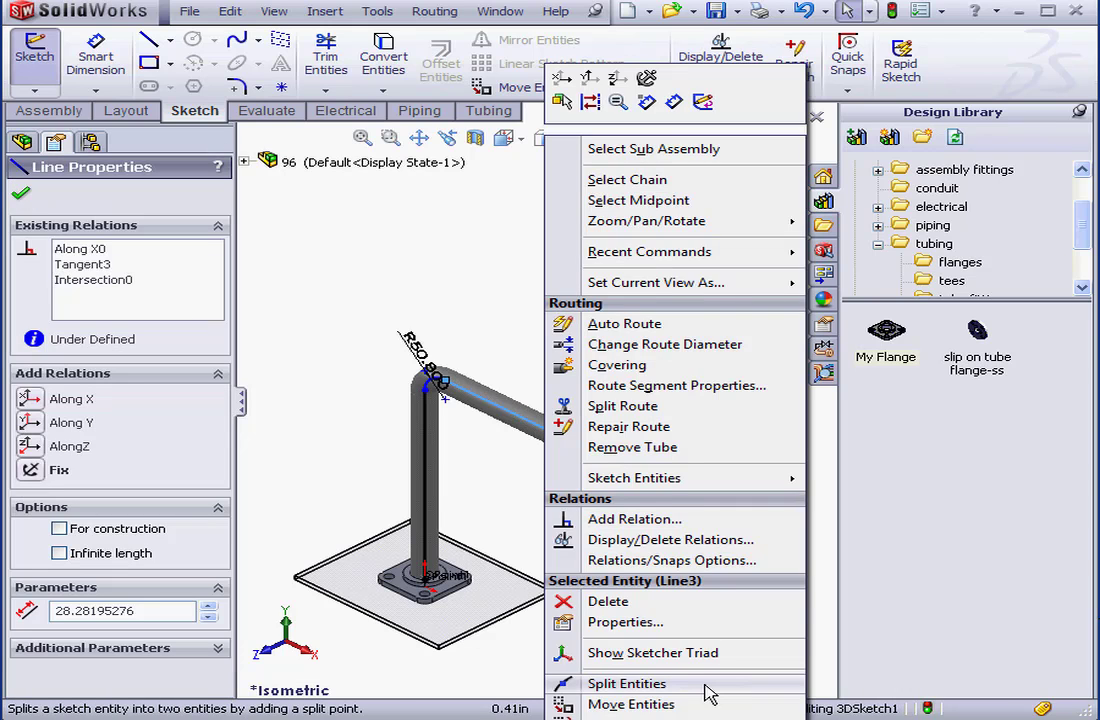
left_click(706, 685)
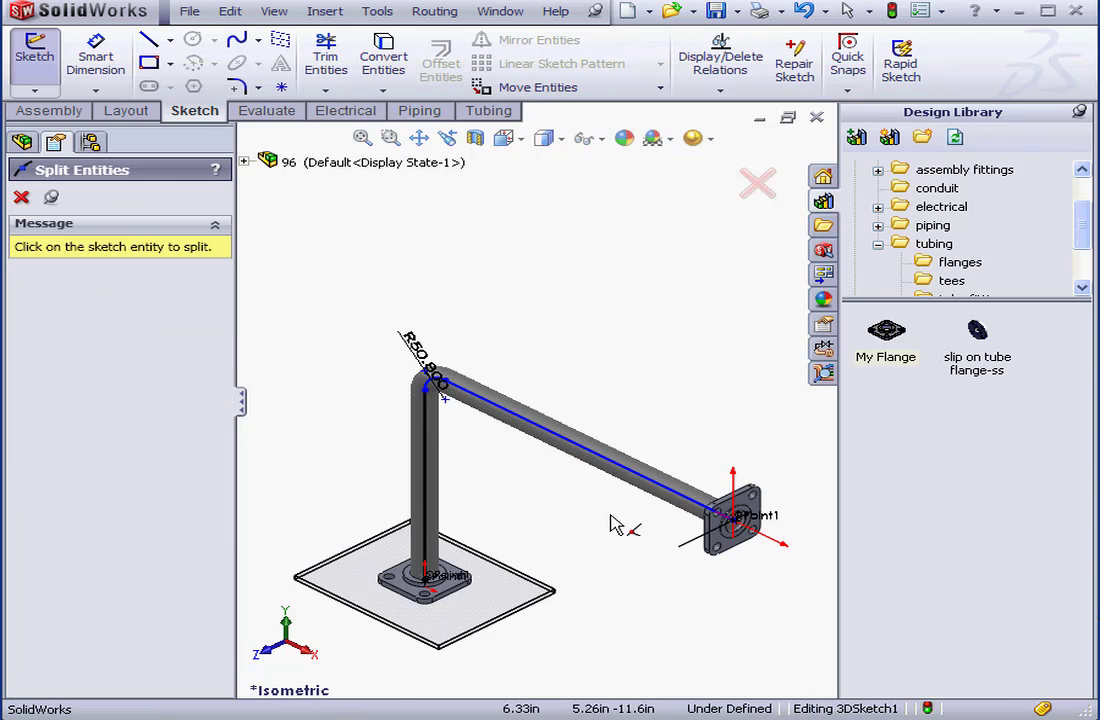
left_click(574, 445)
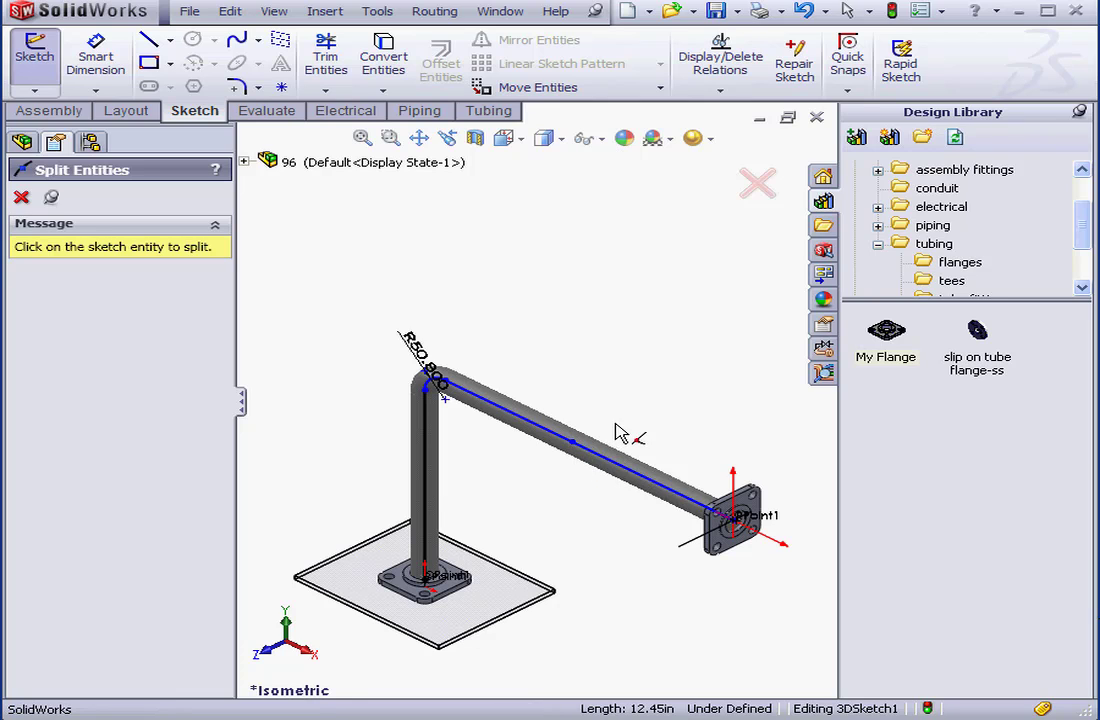
left_click(21, 197)
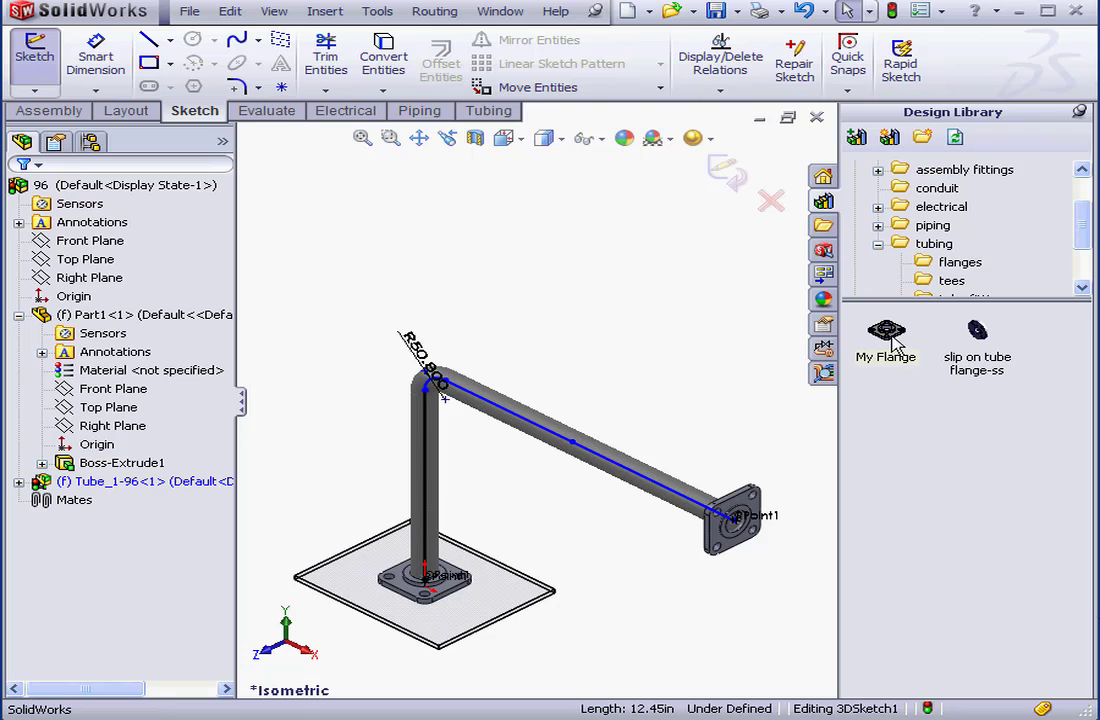
Drop a My Flange pair onto the split point of the horizontal leg
left_click_drag(888, 338, 585, 465)
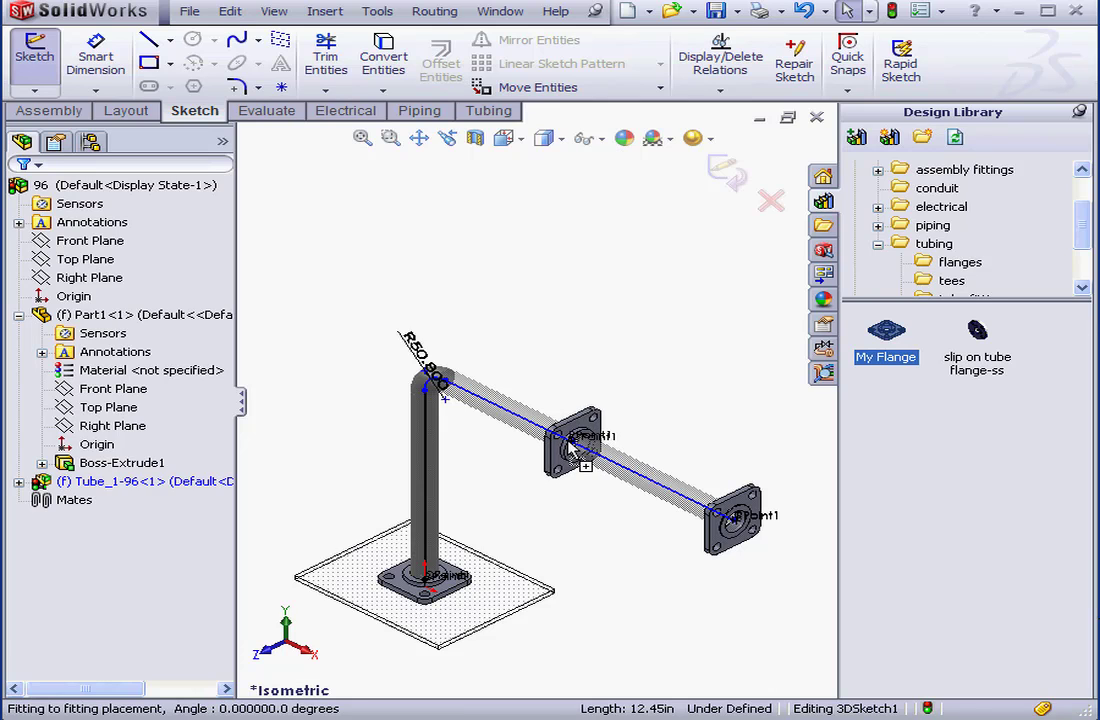
left_click_drag(572, 447, 573, 450)
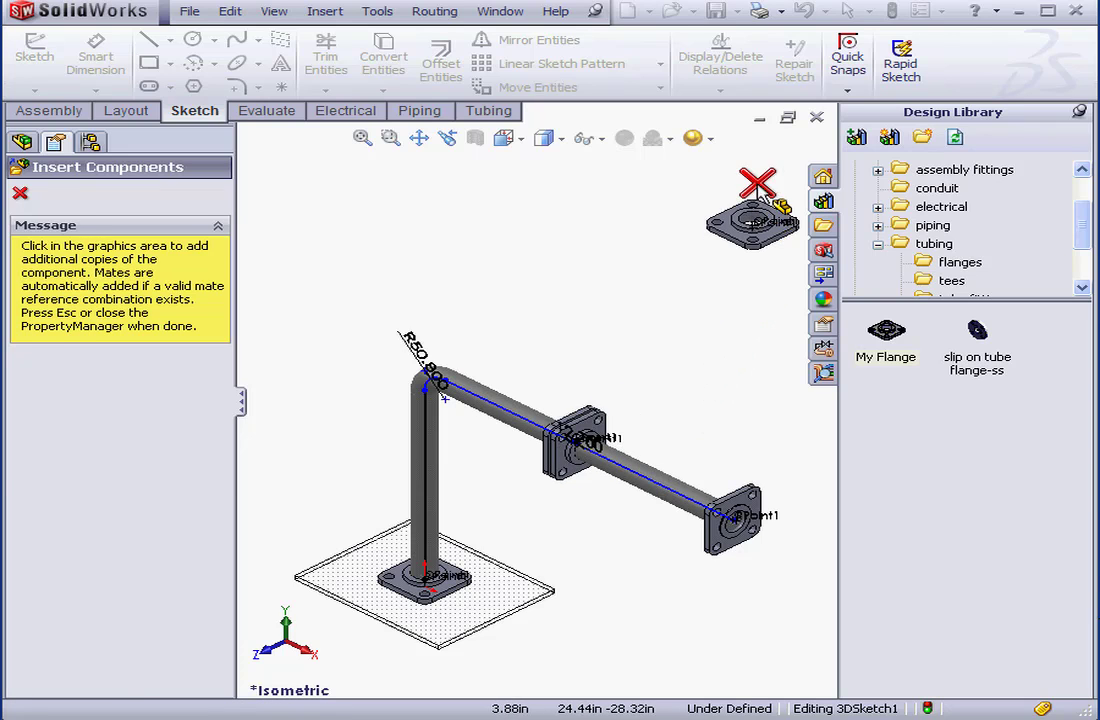
left_click(757, 183)
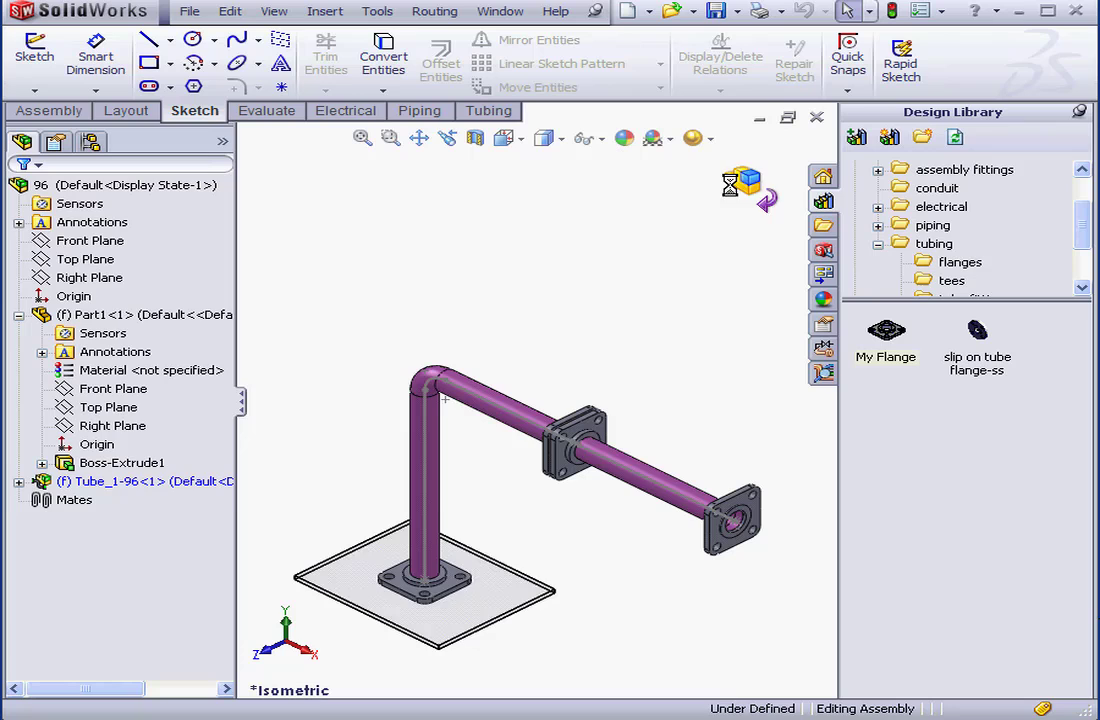
Set the My Flange part appearance's transparent amount to 0.80 under Advanced > Illumination
left_click(20, 482)
scroll(210, 590, "down", 1)
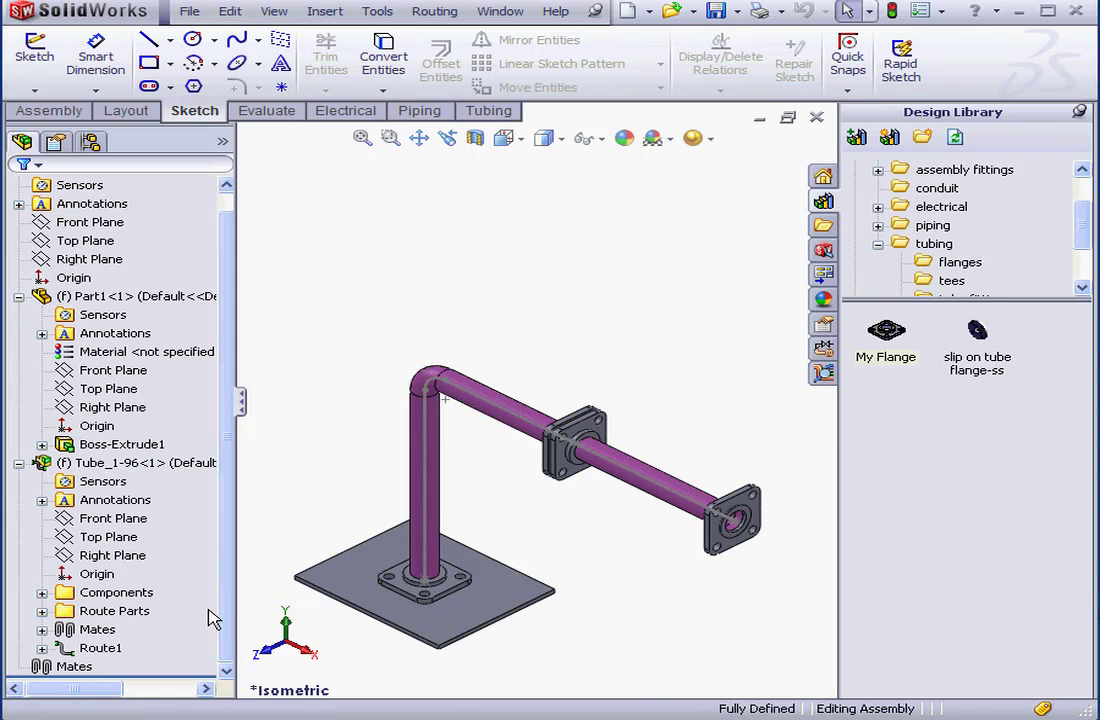
left_click(41, 593)
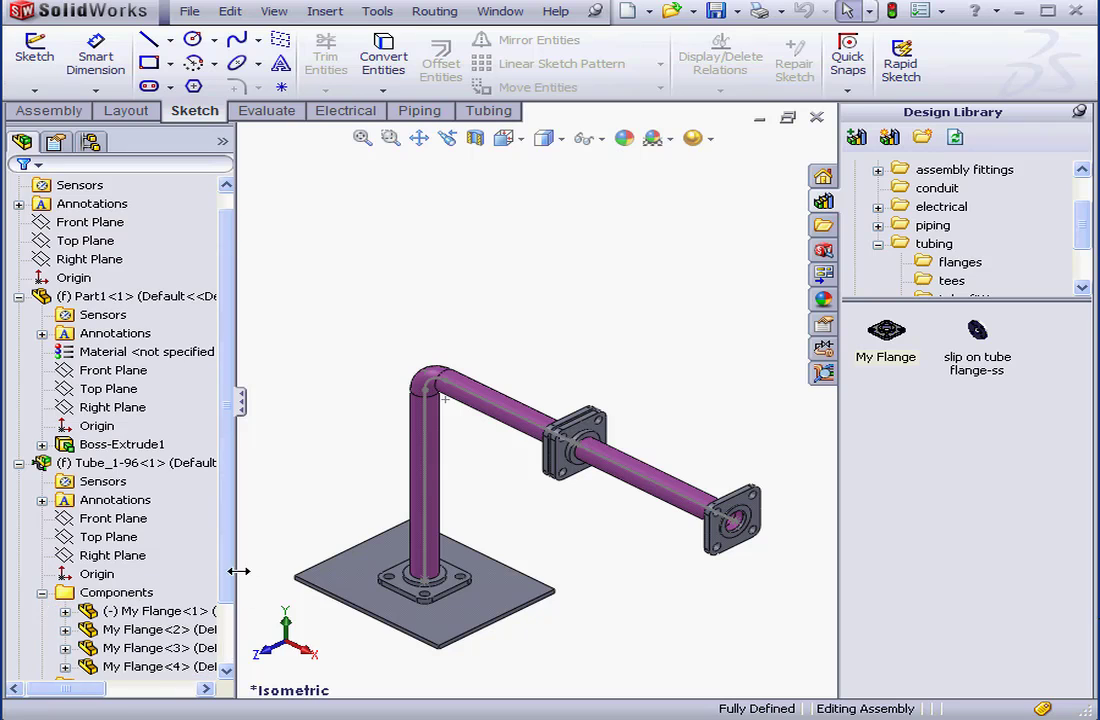
scroll(228, 636, "down", 4)
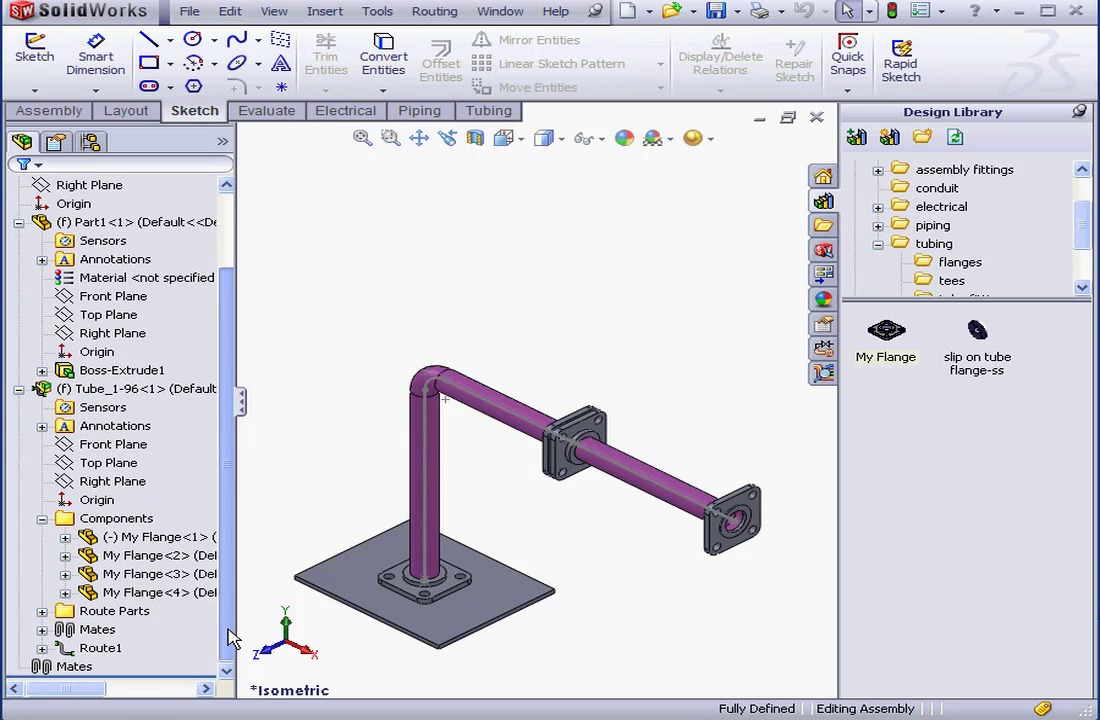
right_click(160, 555)
left_click(203, 463)
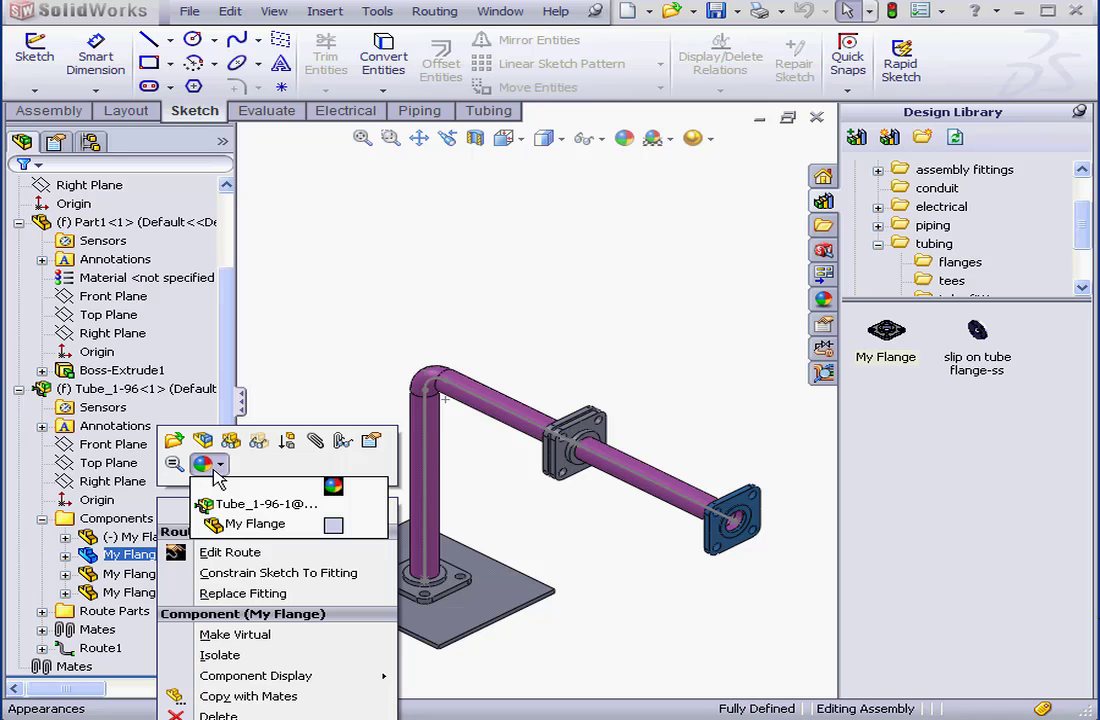
left_click(250, 522)
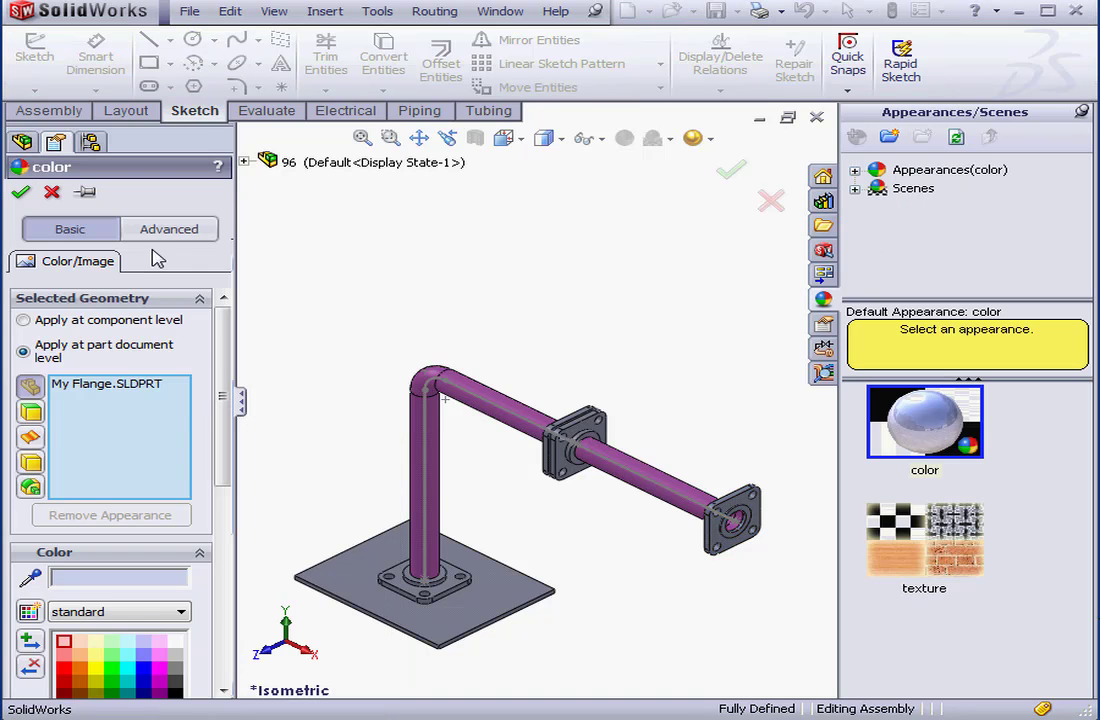
left_click(138, 226)
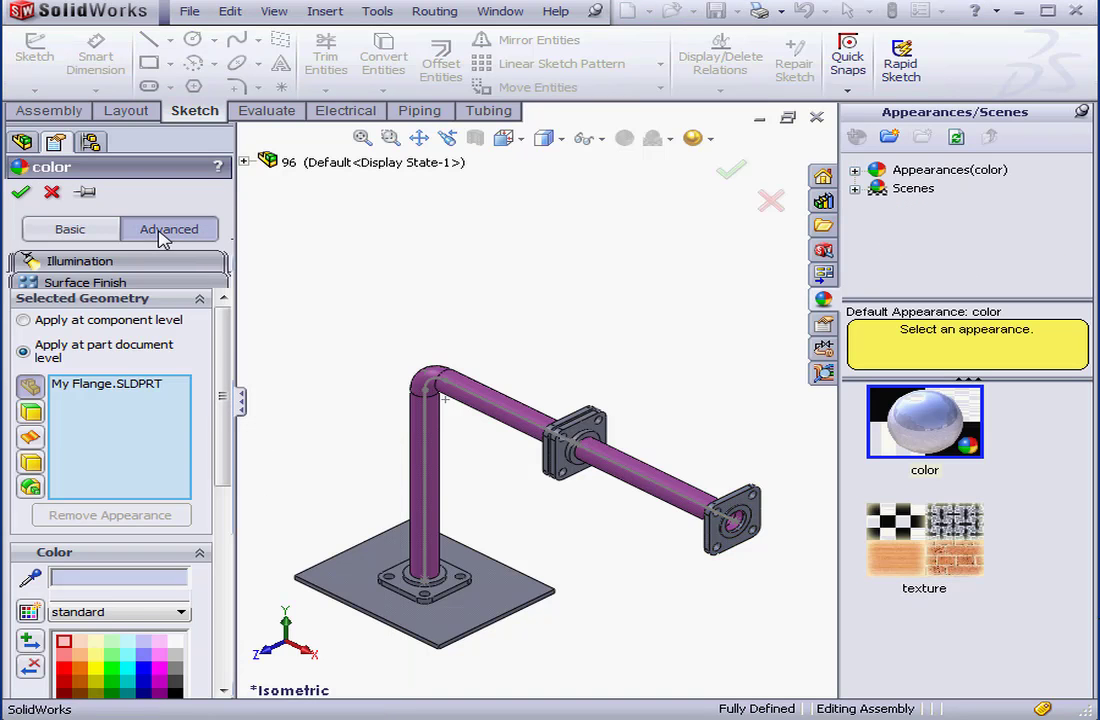
left_click(125, 262)
scroll(110, 600, "down", 3)
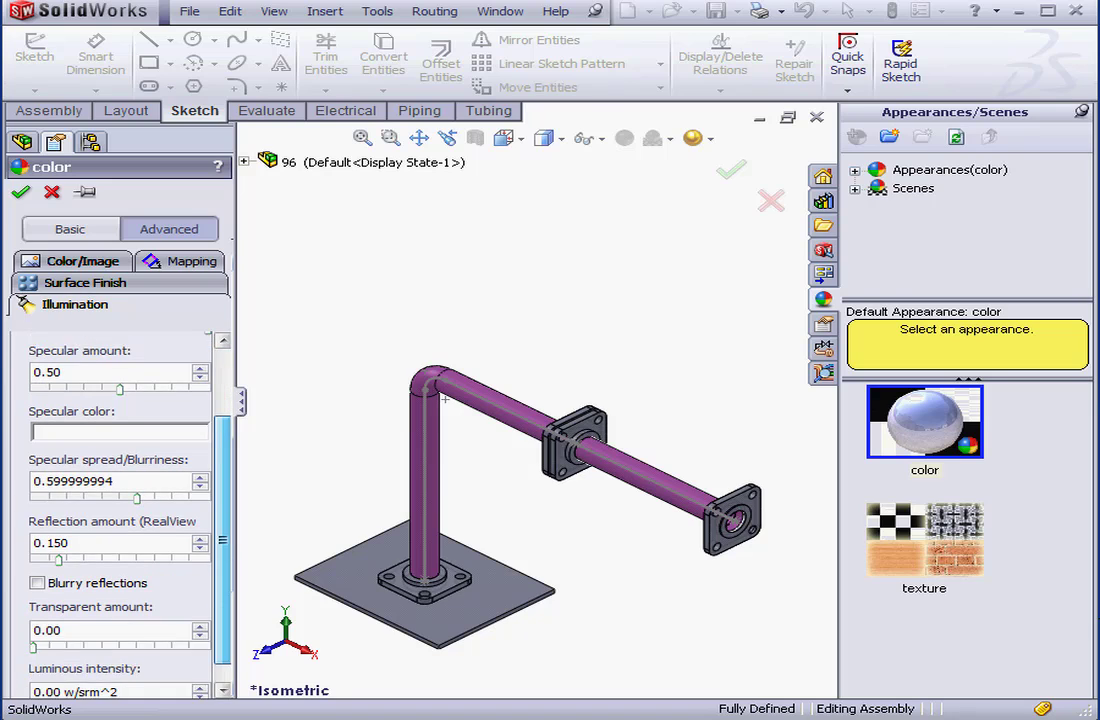
left_click_drag(35, 625, 172, 633)
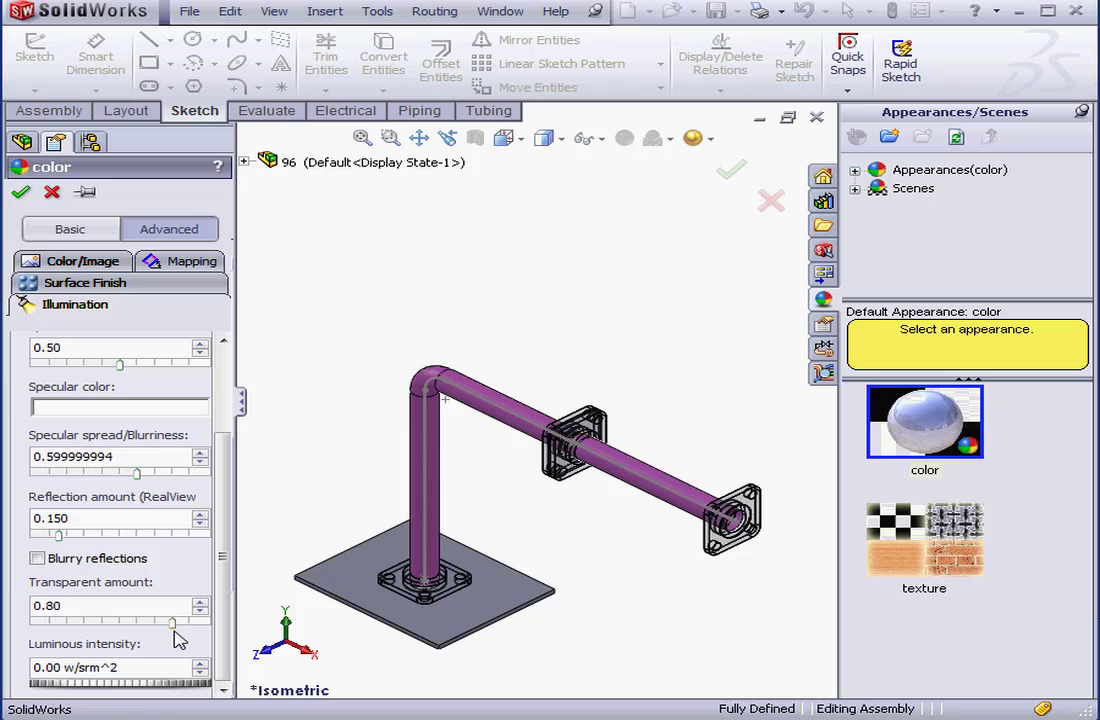
Apply the 0.80 transparency, then view the middle flange pair from the front, zoomed to fit
key("Return")
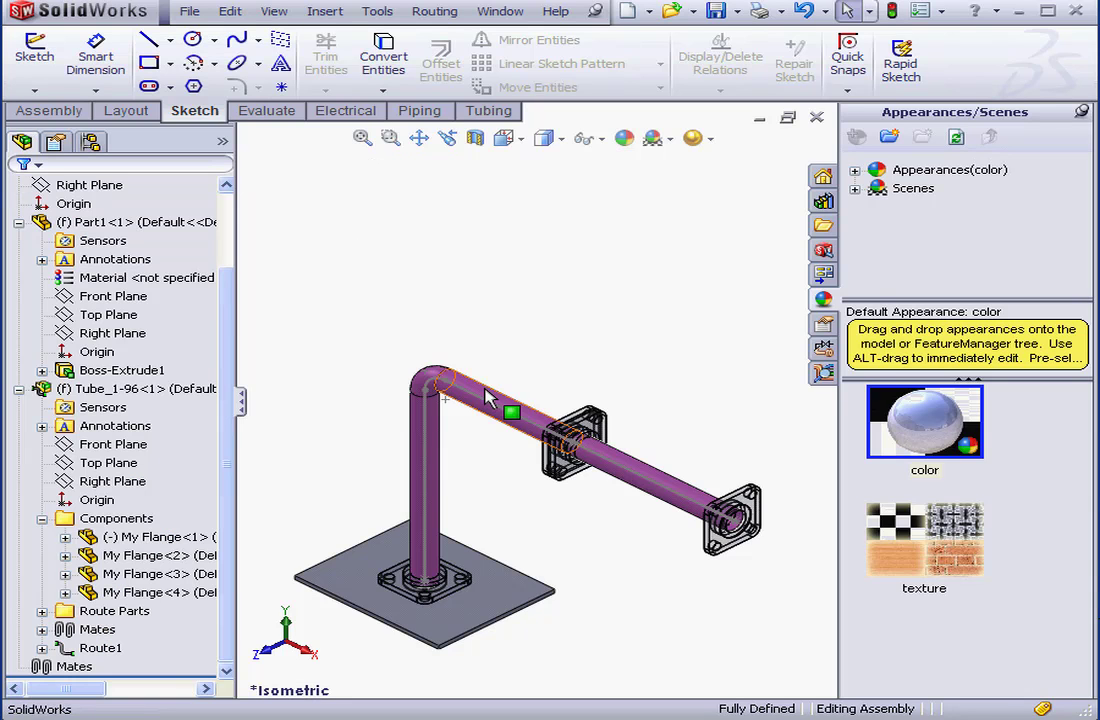
scroll(600, 458, "down", 8)
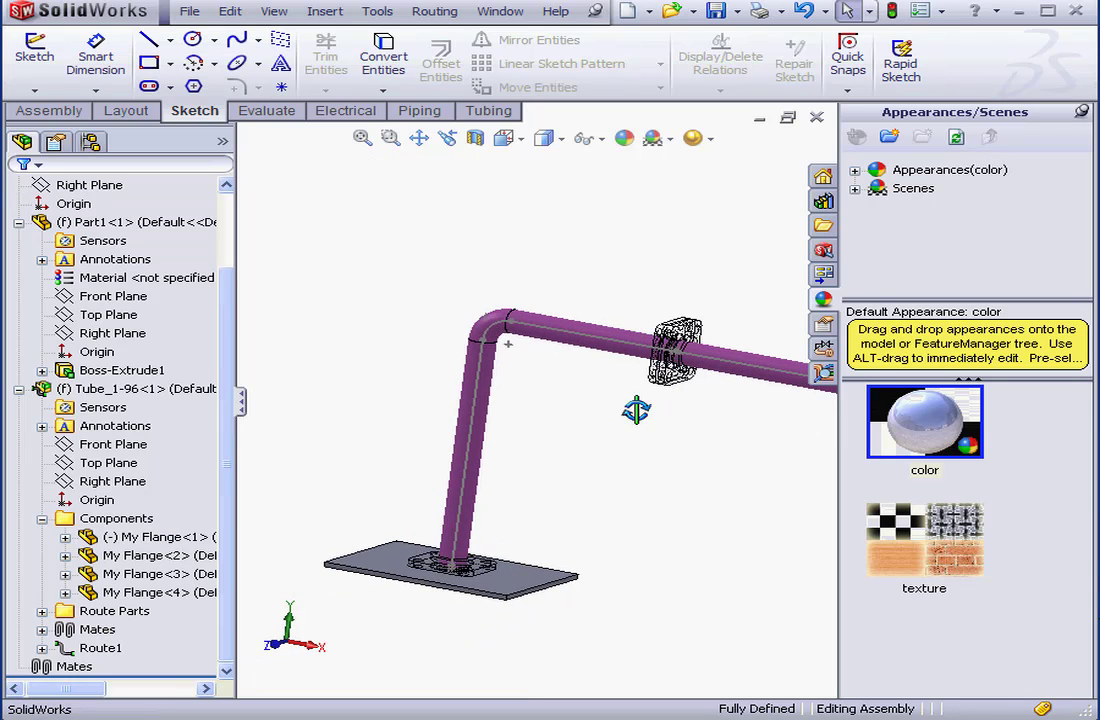
scroll(621, 365, "down", 5)
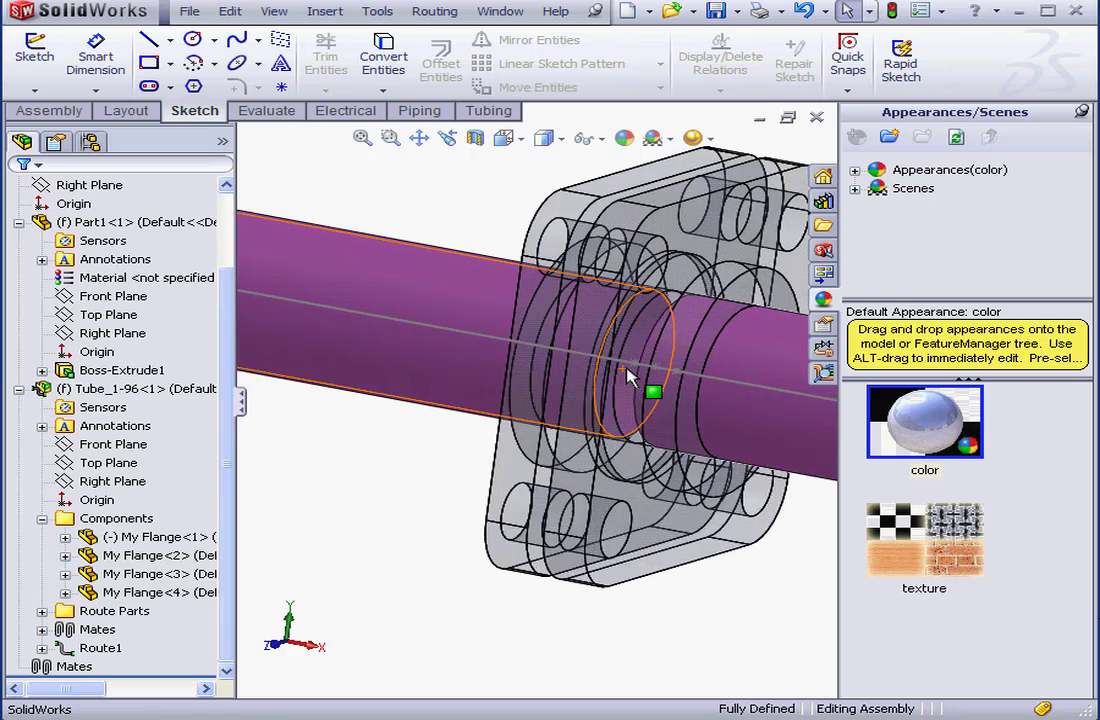
left_click(277, 646)
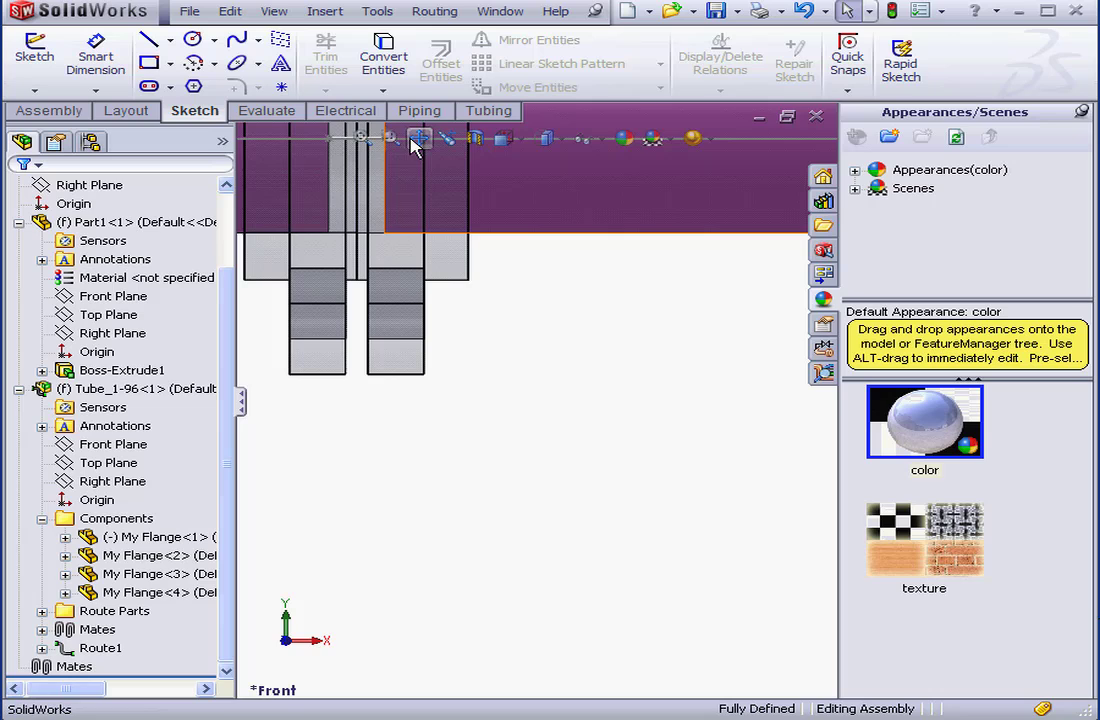
left_click(419, 138)
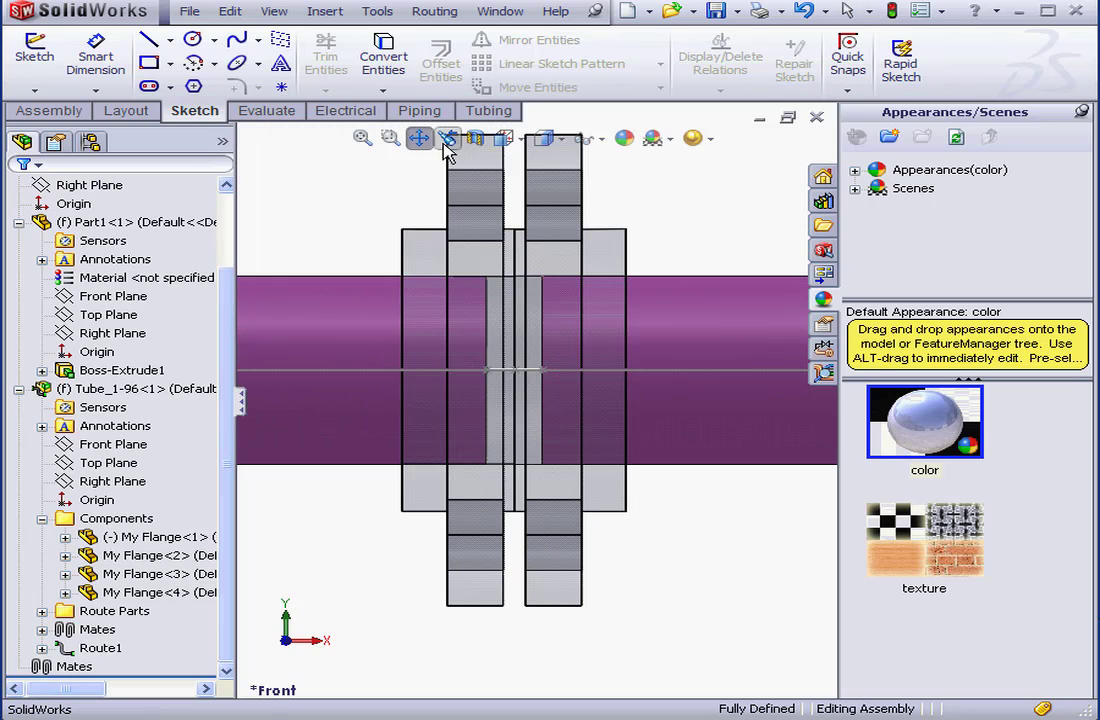